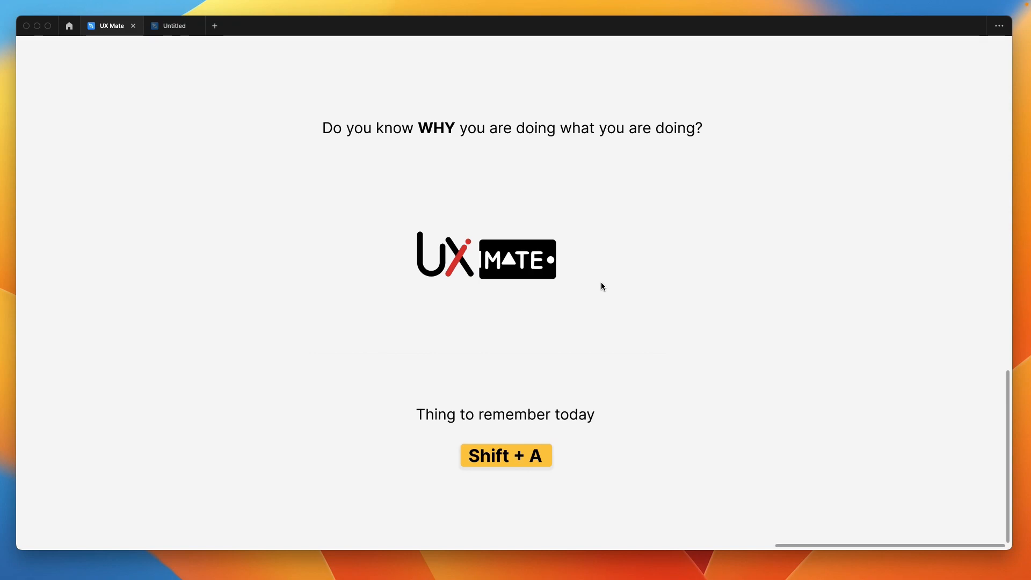
Switch to the Untitled file and draw an empty frame about 2185 × 1300 beside the rectangles, with auto layout applied
click(156, 26)
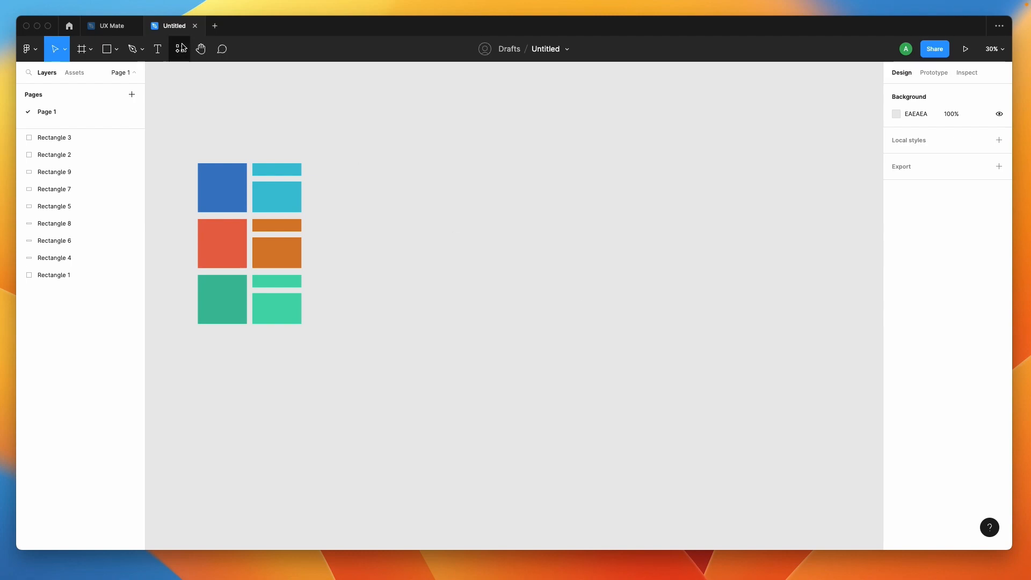
click(82, 51)
drag(413, 147, 769, 358)
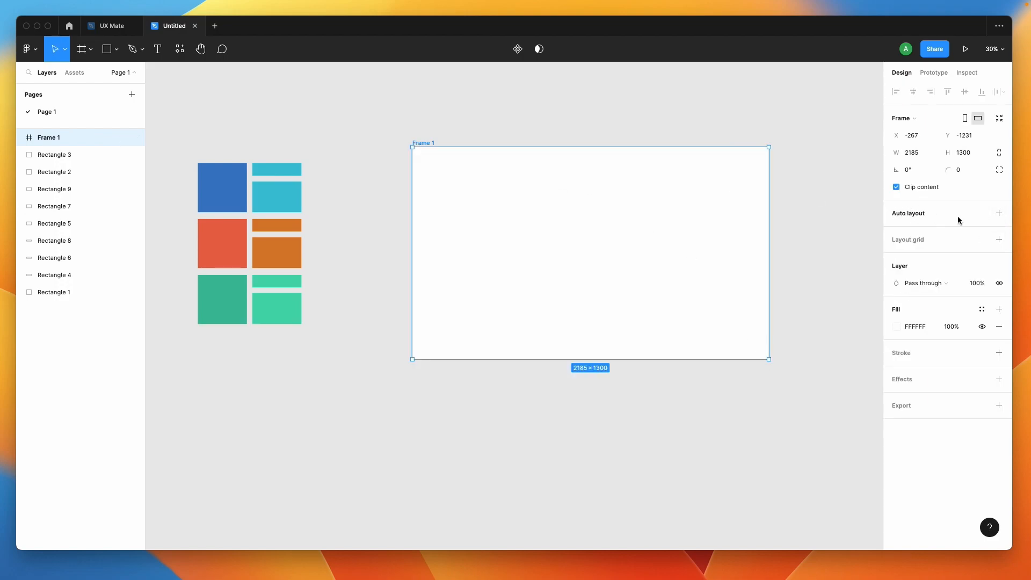
click(999, 213)
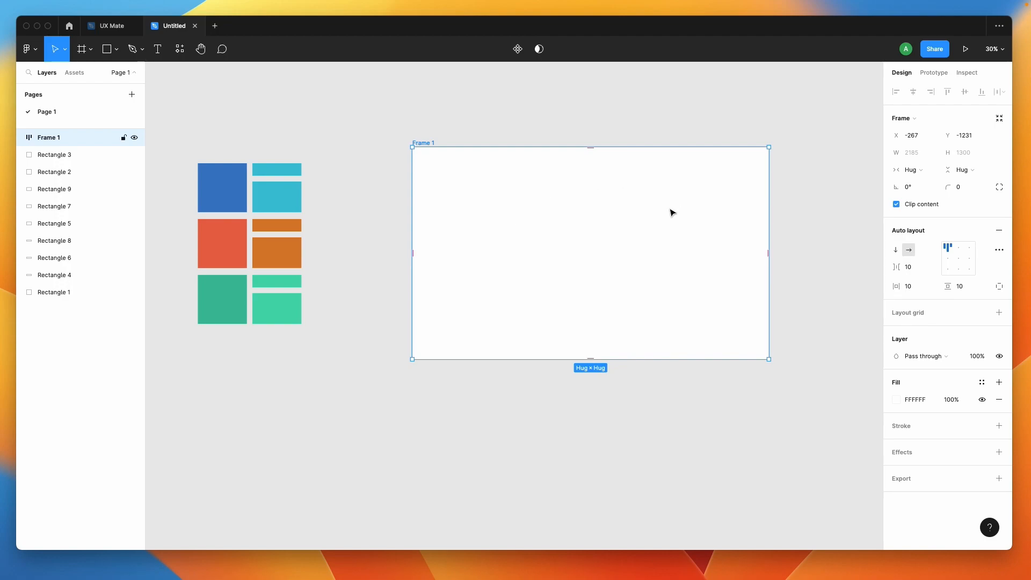
click(909, 256)
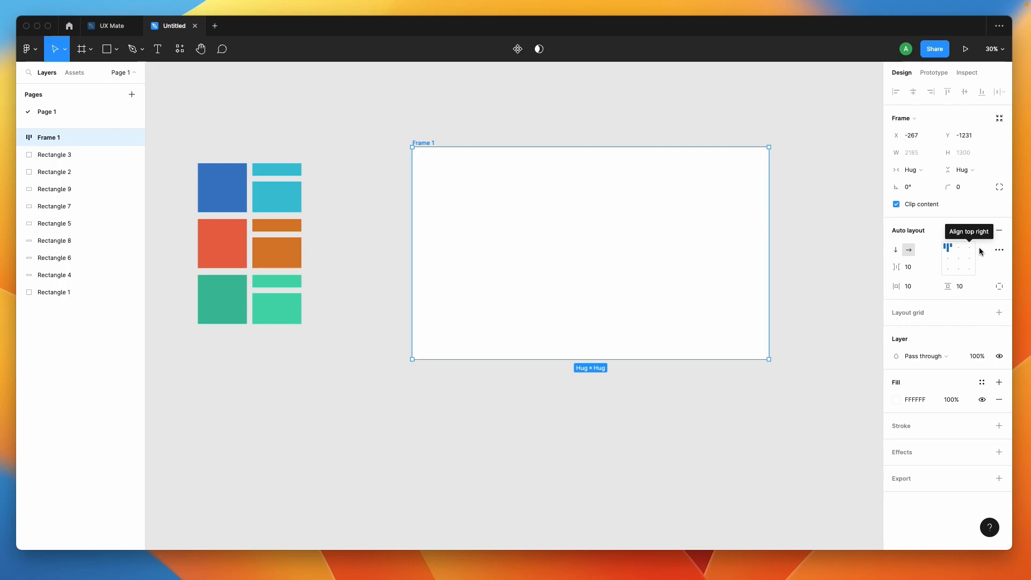
click(843, 244)
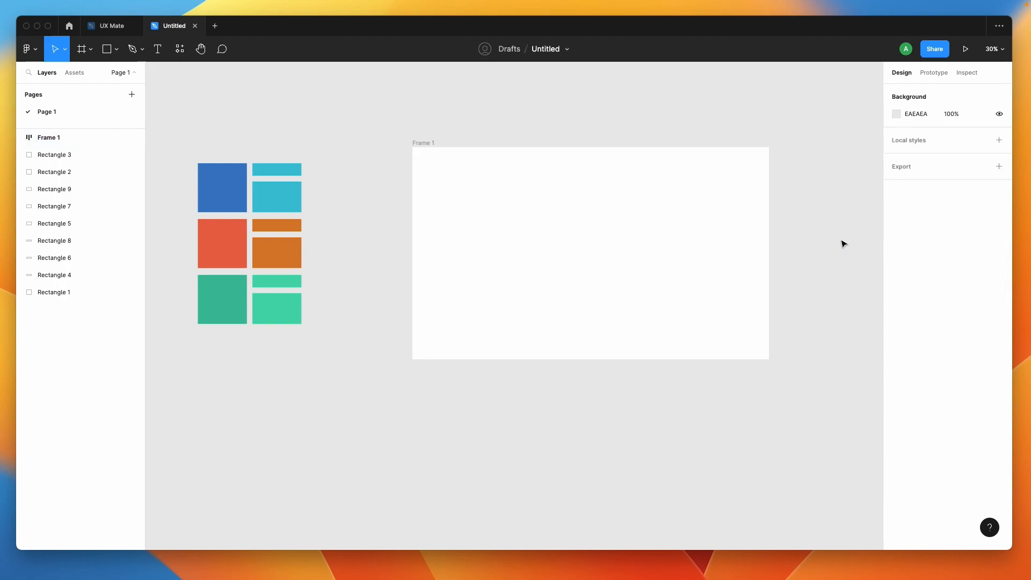
Toggle auto layout off and on for the empty frame, then delete the frame
click(422, 143)
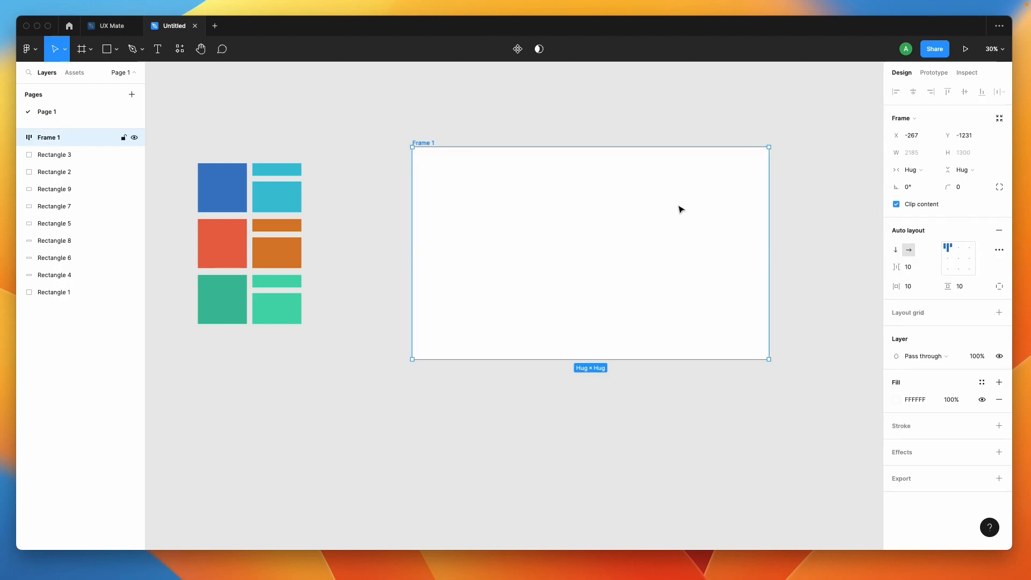
click(999, 230)
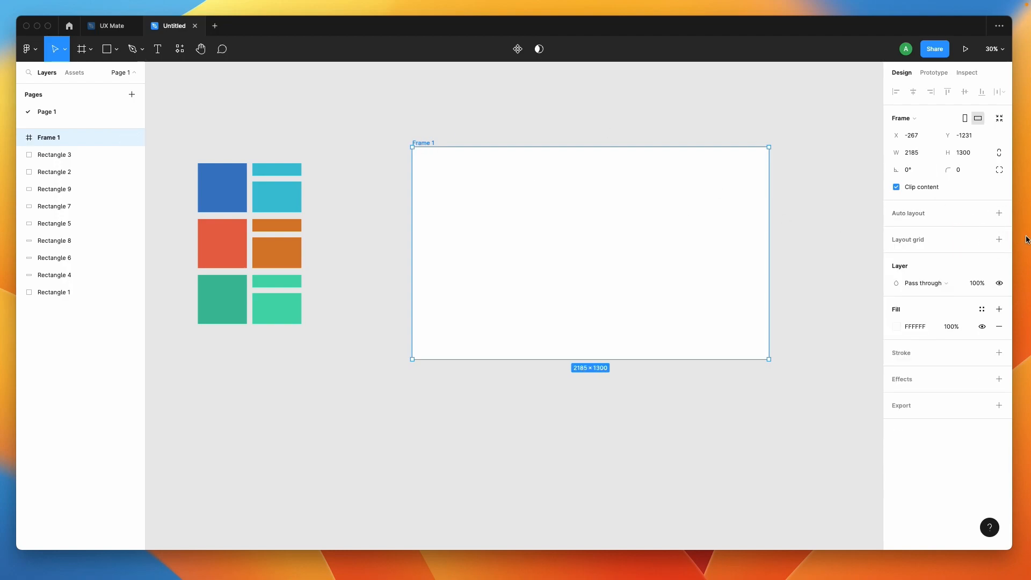
click(998, 214)
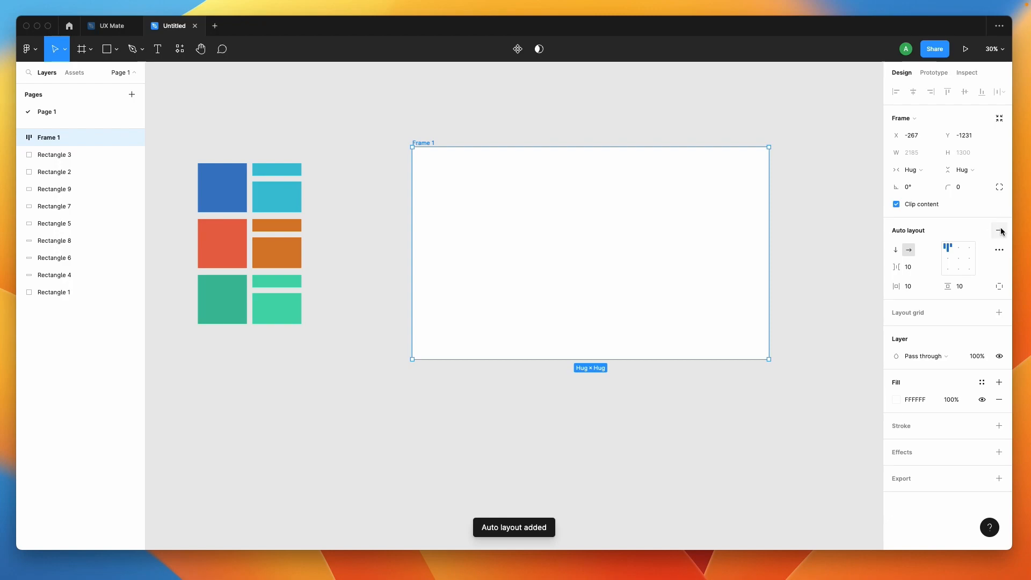
click(999, 230)
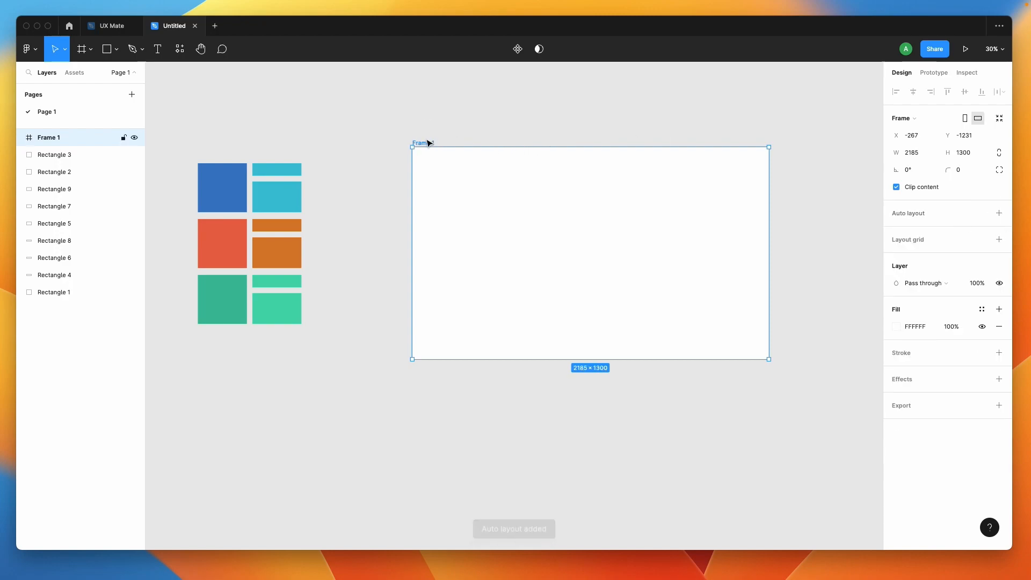
key(Delete)
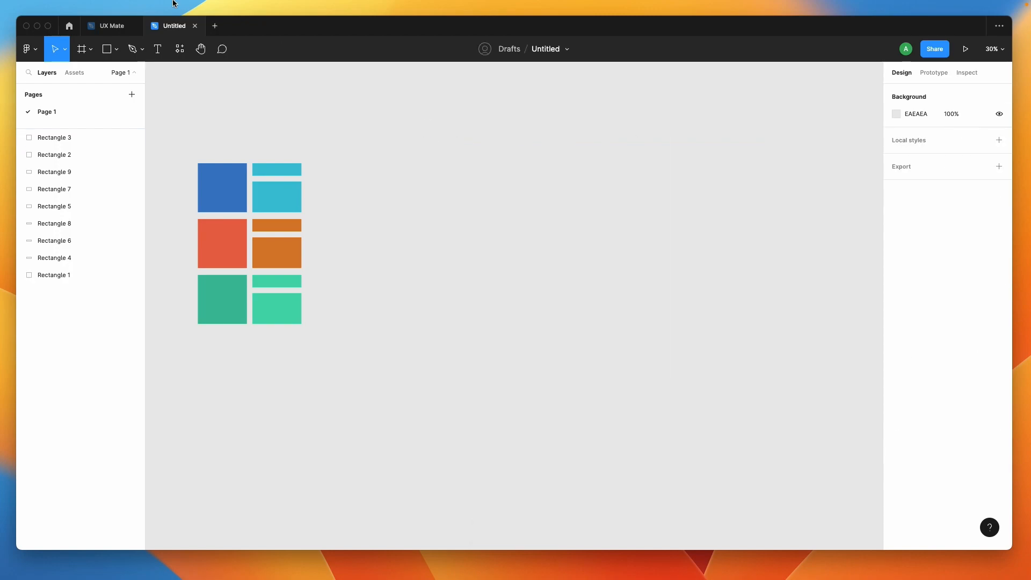
Duplicate the blue, red and green squares into a staggered row on the empty canvas beside the originals
click(220, 187)
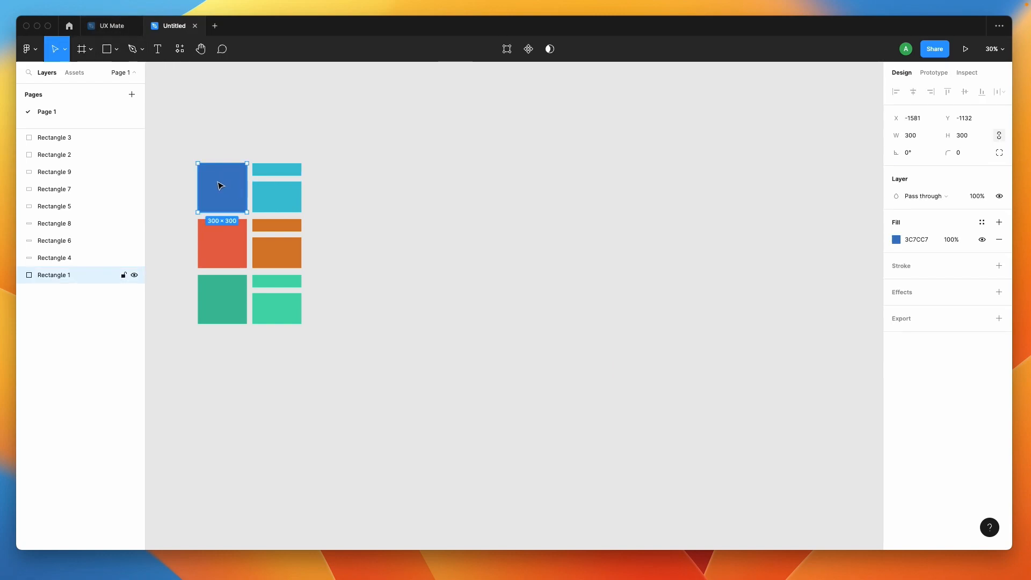
drag(221, 187, 483, 192)
key(super+z)
drag(211, 240, 483, 214)
drag(223, 294, 538, 233)
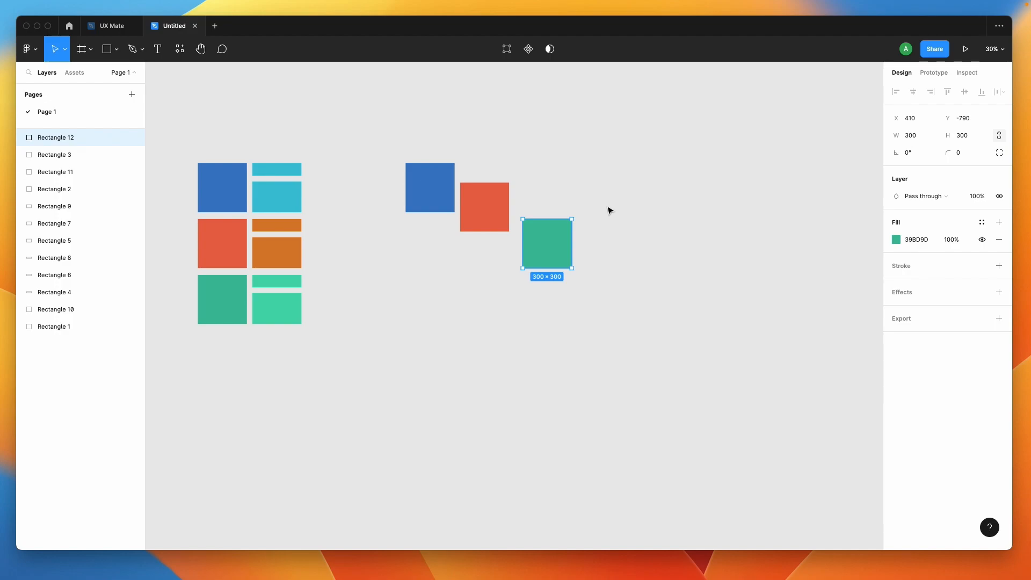
Group the three staggered square copies and apply auto layout to the group
drag(356, 126, 632, 288)
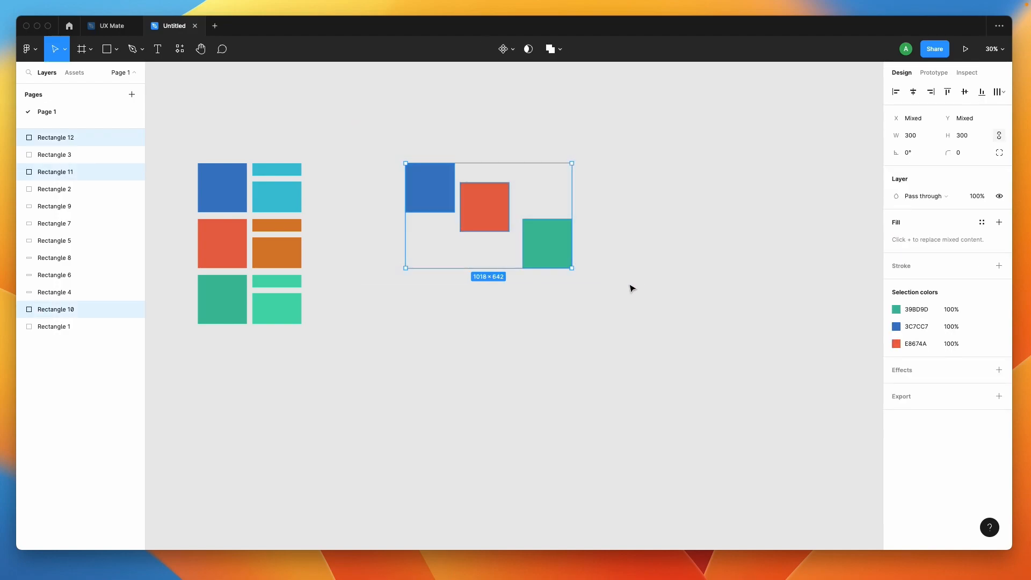
right_click(475, 209)
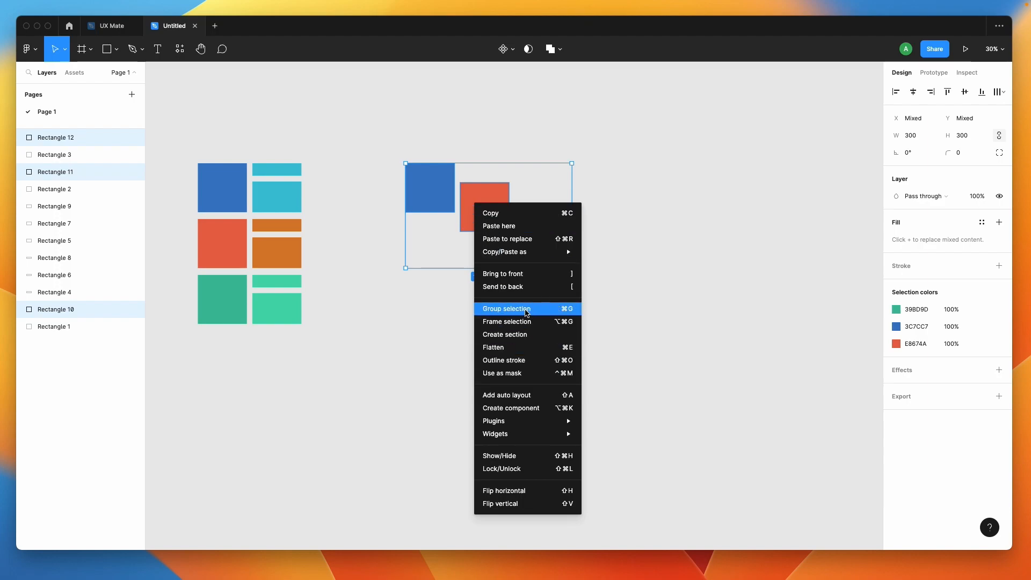
click(529, 312)
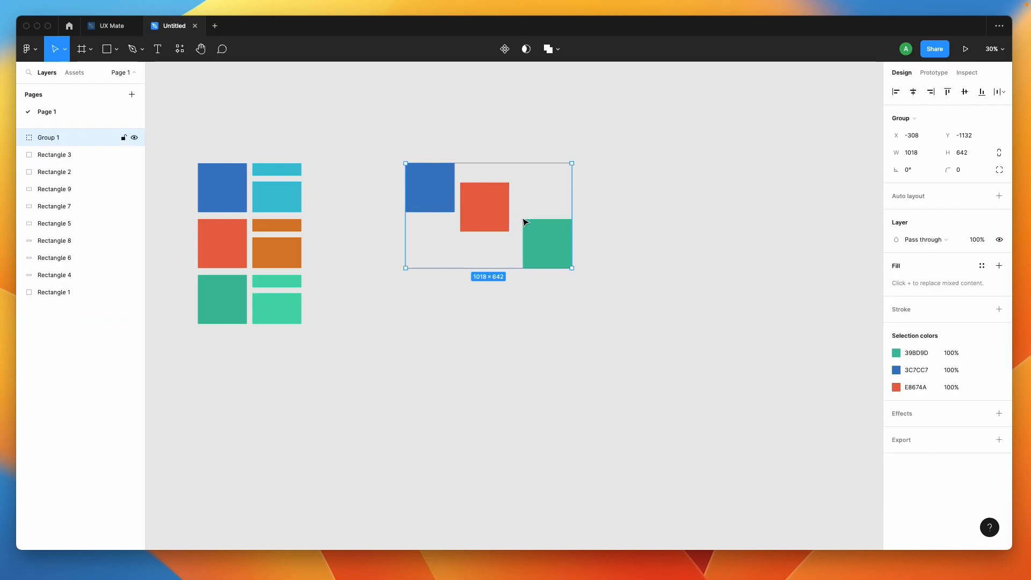
click(999, 196)
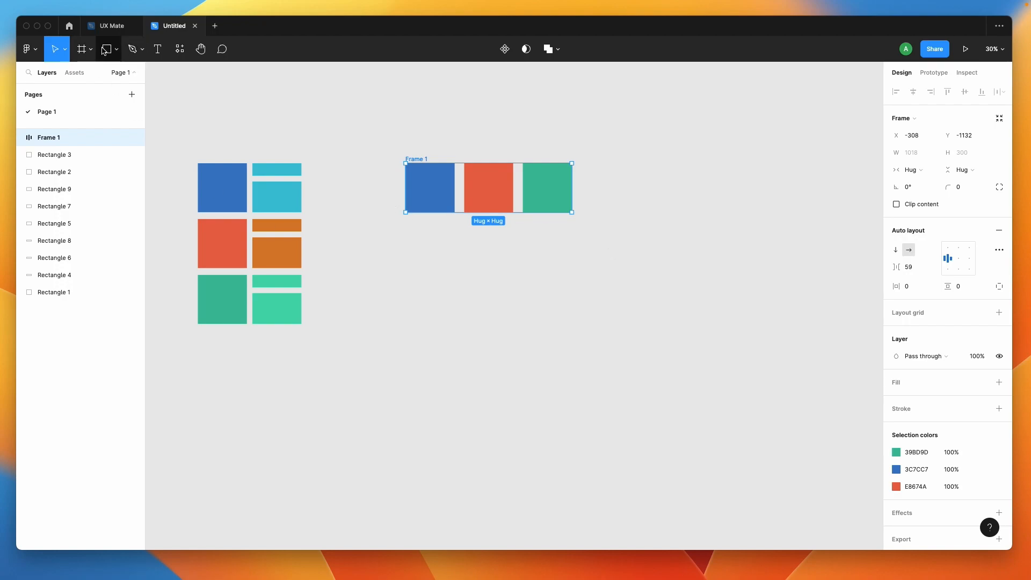
Draw a frame about 1680 × 768 below the auto layout row and apply auto layout to it
click(82, 50)
drag(406, 243, 679, 369)
click(992, 212)
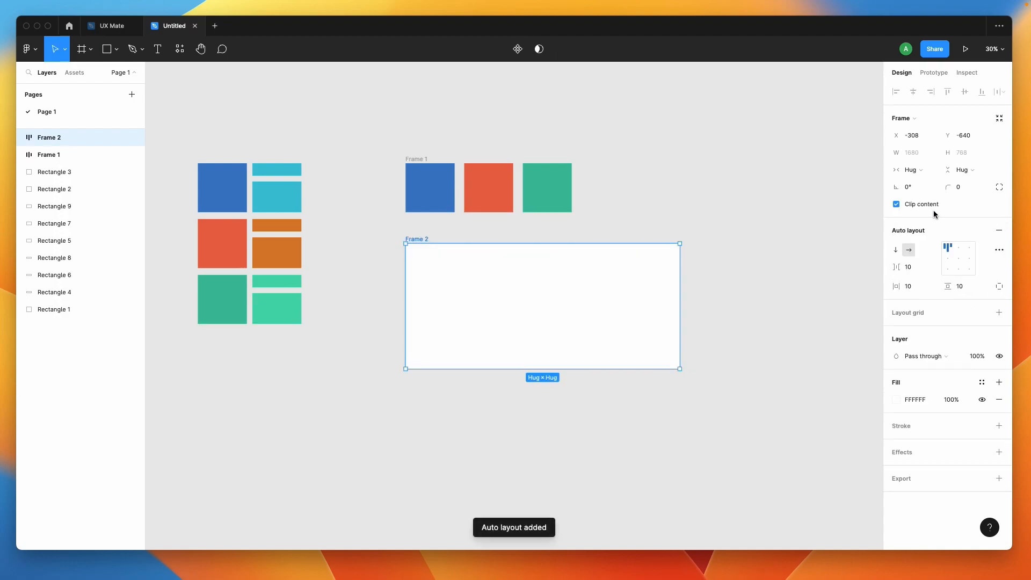
click(725, 206)
Place copies of the blue, red and green squares inside the new auto layout frame
click(214, 183)
drag(214, 183, 443, 295)
click(216, 247)
drag(216, 250, 454, 269)
click(222, 318)
drag(217, 311, 490, 293)
click(471, 316)
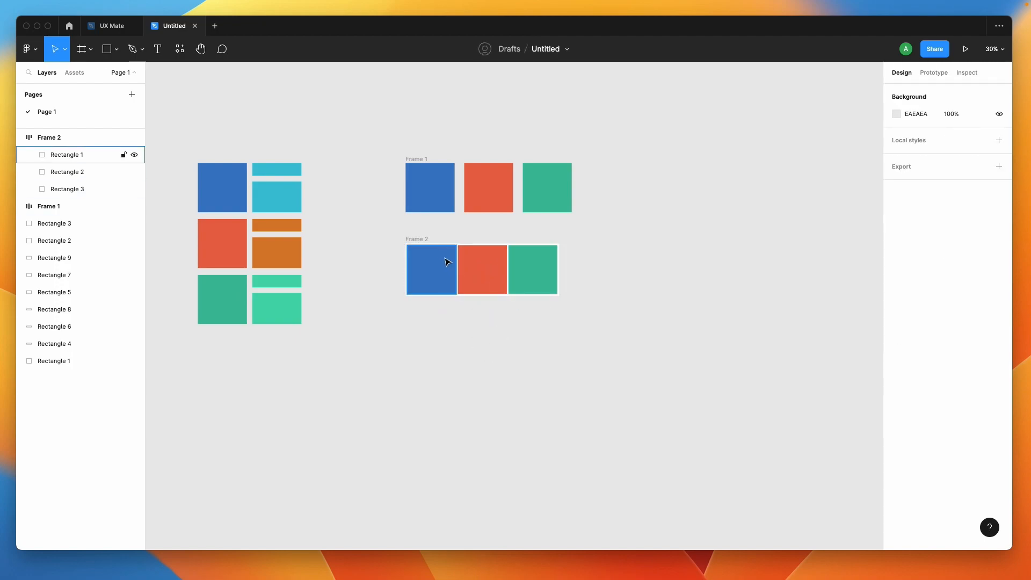
Set the spacing between the squares in the lower auto layout frame to 60
click(424, 245)
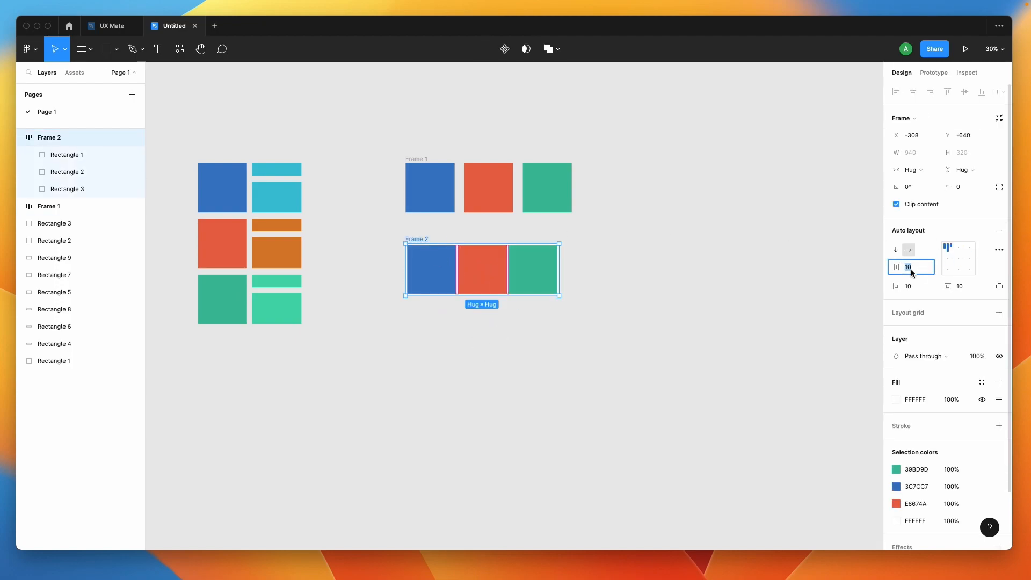
key(shift+Up)
key(shift+Up)
key(shift+Up)
key(shift+Up)
key(shift+Up)
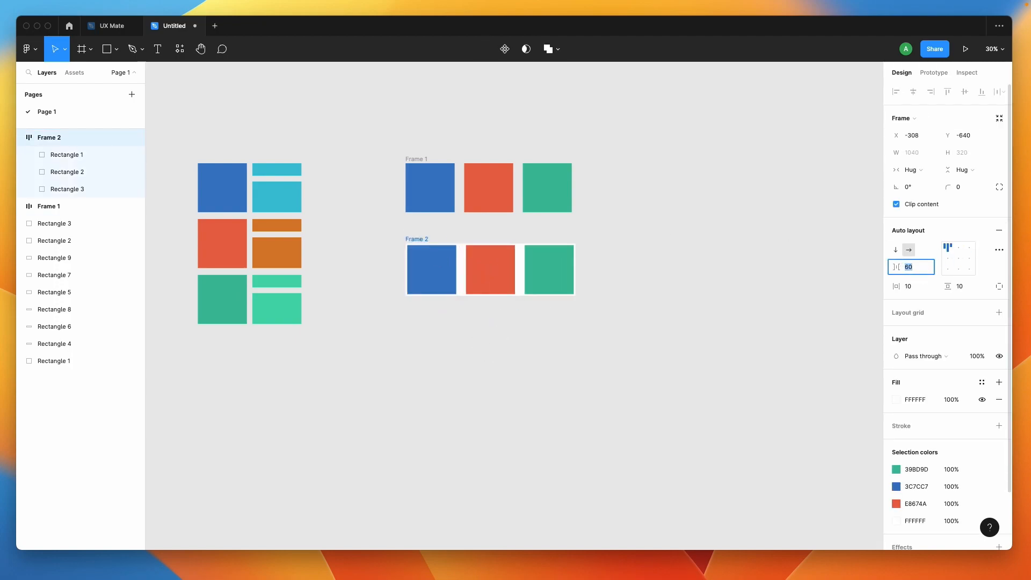
click(626, 326)
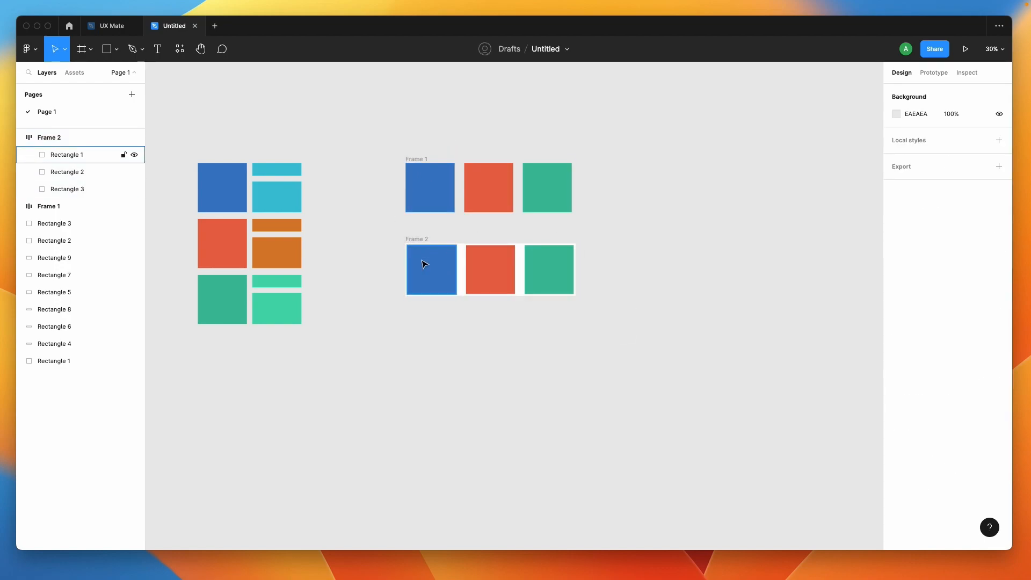
Delete the lower auto layout frame with the white background
click(417, 239)
key(Delete)
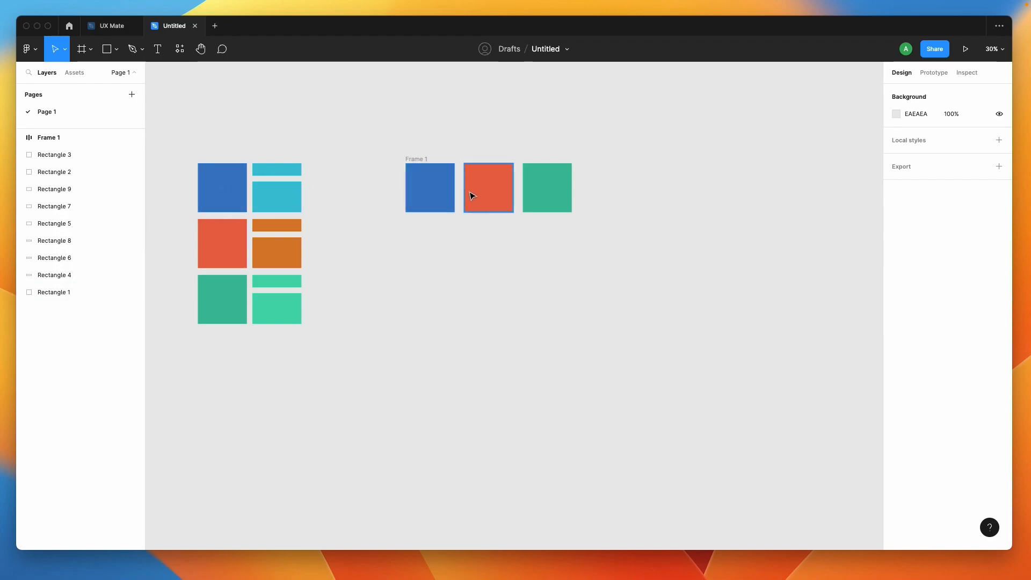
Duplicate the blue, red and green squares into a vertical column below the auto layout row
click(222, 189)
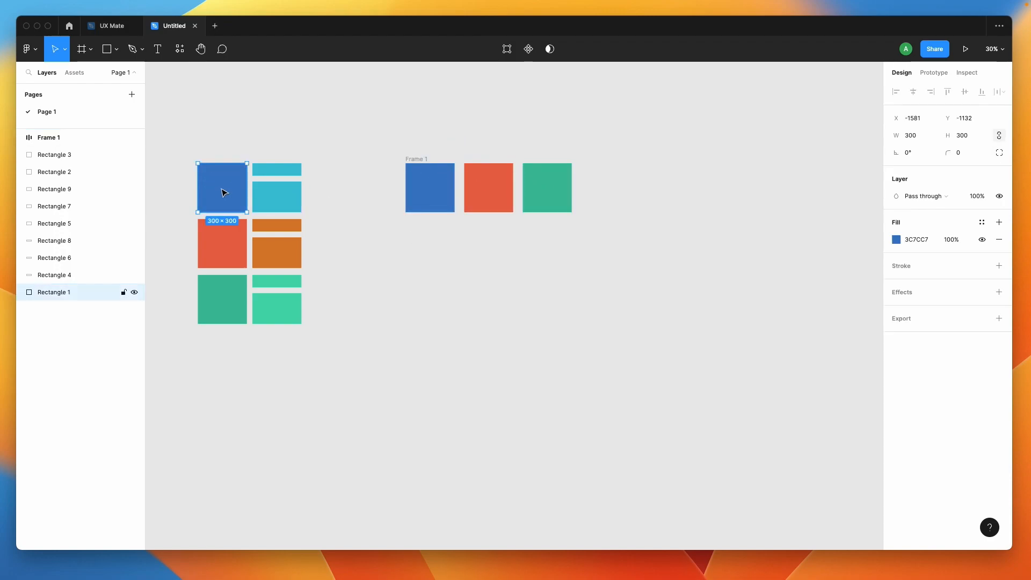
drag(220, 189, 425, 254)
click(214, 237)
drag(213, 241, 421, 312)
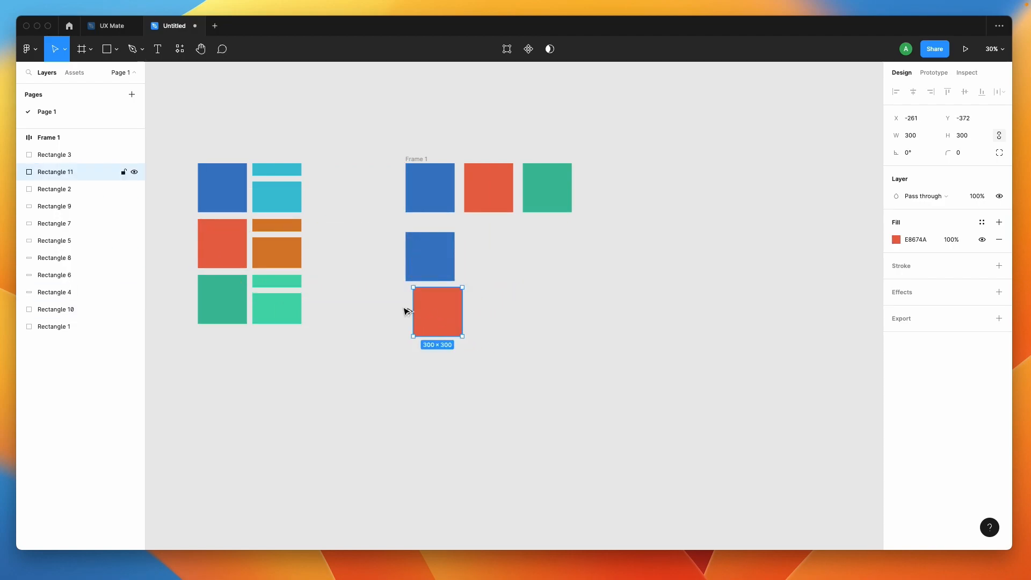
click(184, 299)
click(221, 301)
drag(221, 301, 424, 359)
Group the column of three copied squares and apply auto layout to the group
drag(368, 243, 464, 397)
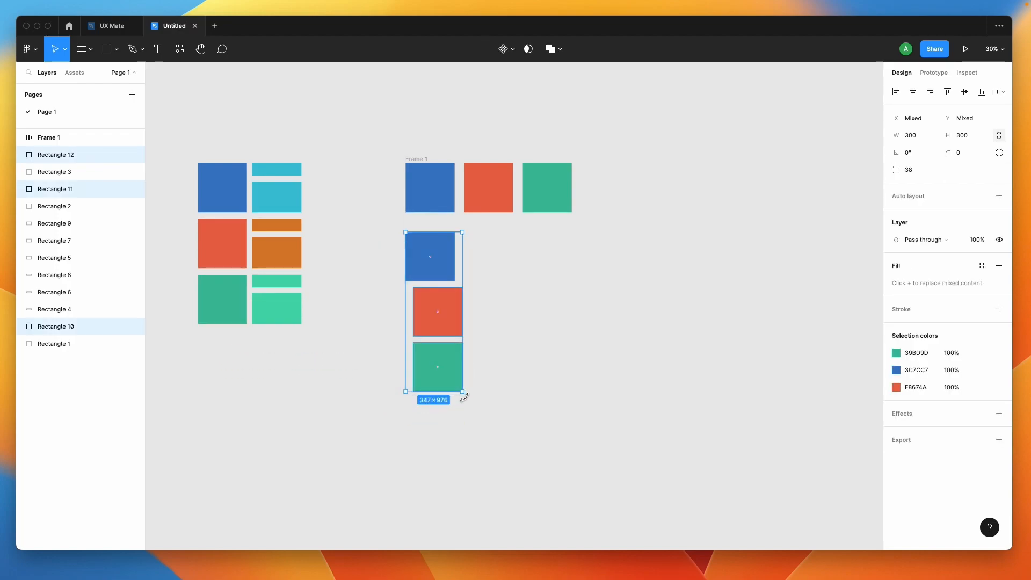
key(ctrl+g)
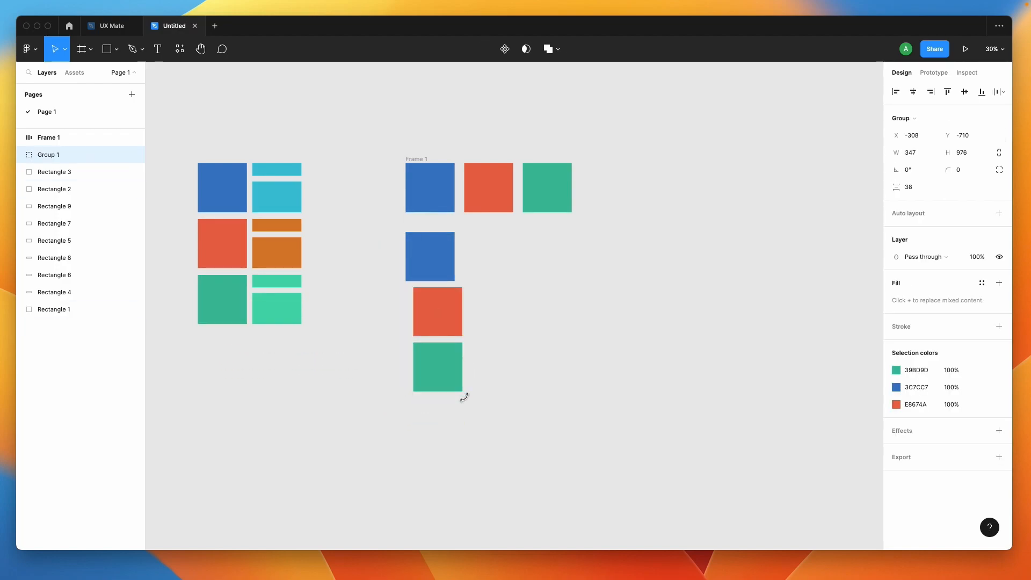
key(shift+a)
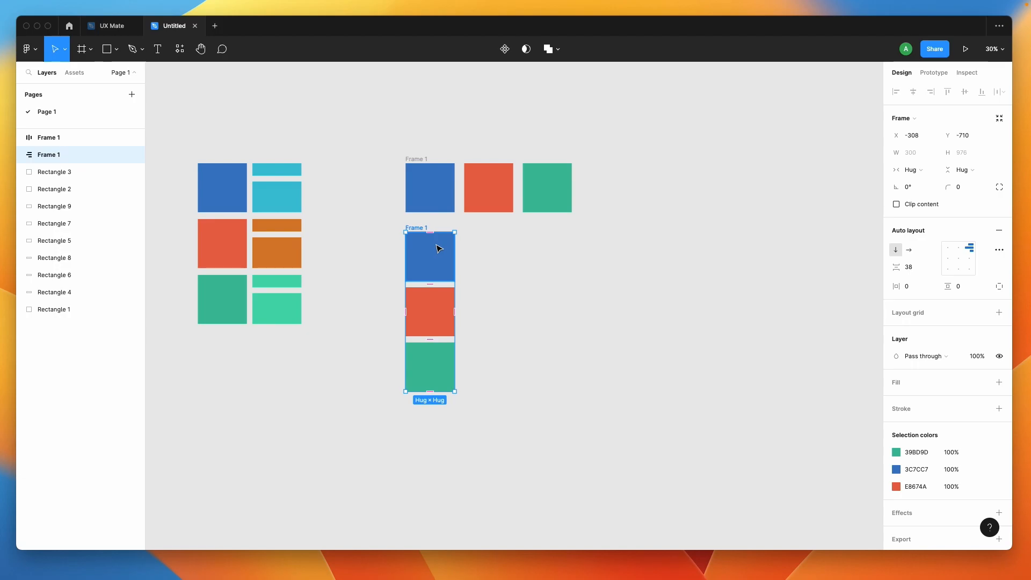
Delete both the horizontal and the vertical auto layout frames
click(379, 230)
click(406, 228)
shift+click(414, 162)
key(Escape)
click(412, 159)
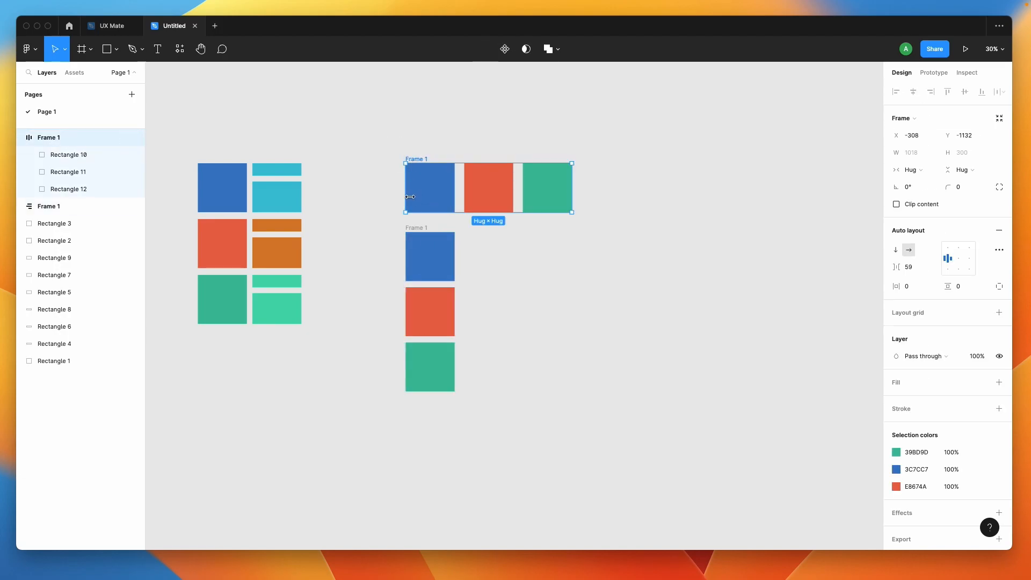
shift+click(417, 230)
key(Delete)
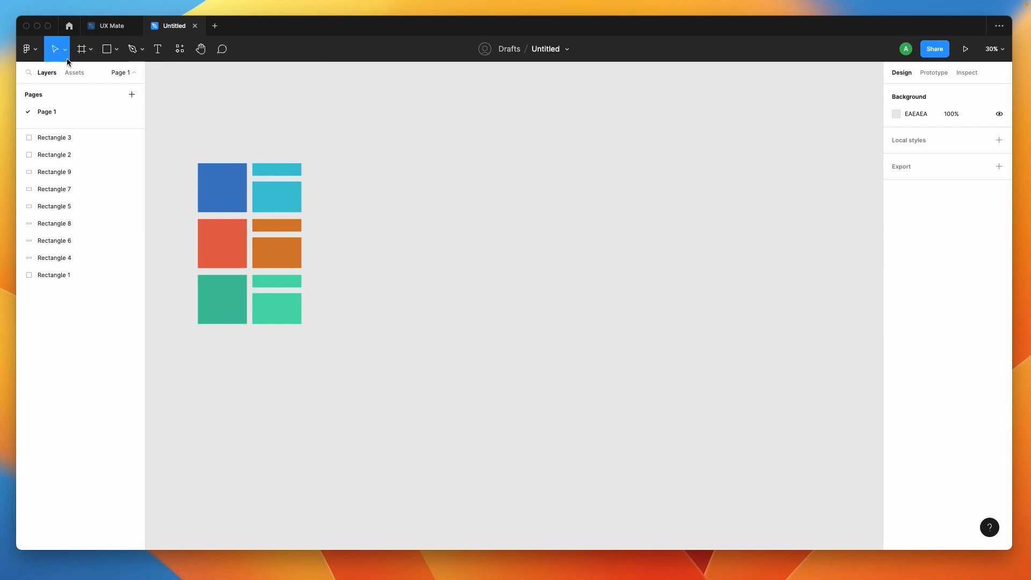
Duplicate the blue and red squares side by side on the empty canvas beside the original rectangles
click(205, 193)
drag(255, 189, 403, 188)
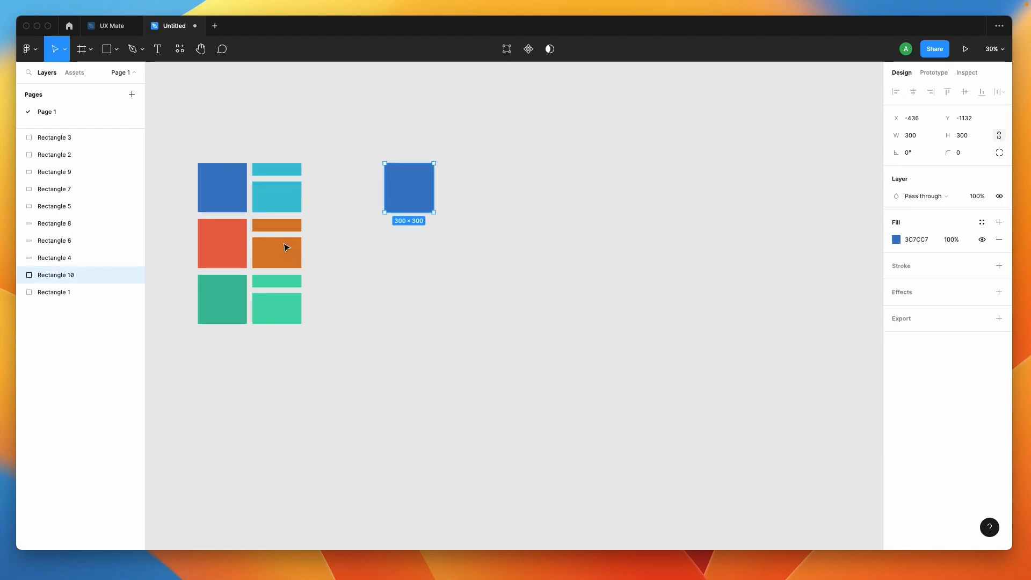
click(214, 250)
drag(214, 251, 459, 195)
click(393, 246)
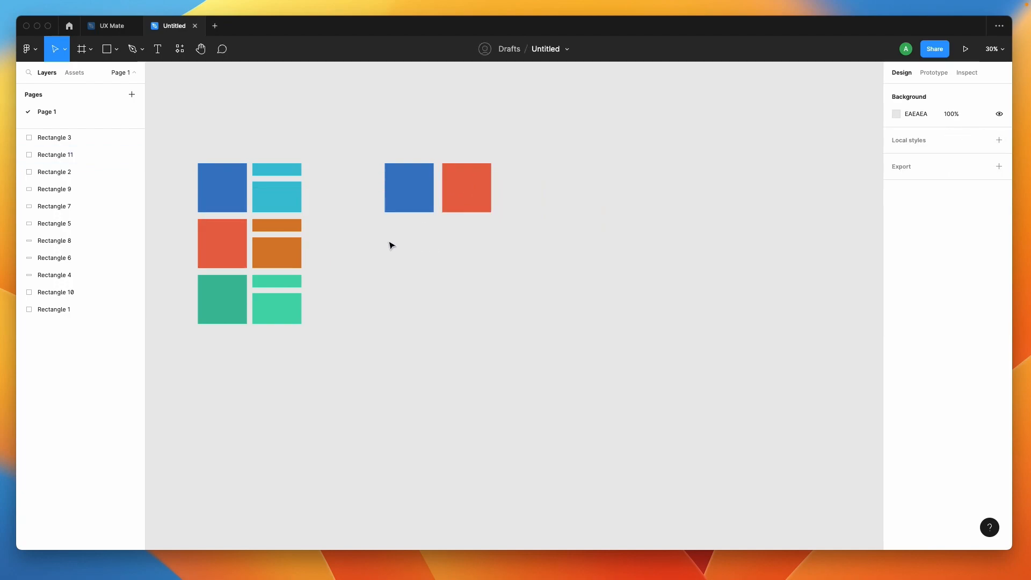
Apply auto layout to the blue and red copies and set the spacing between them to 25
drag(393, 246, 532, 145)
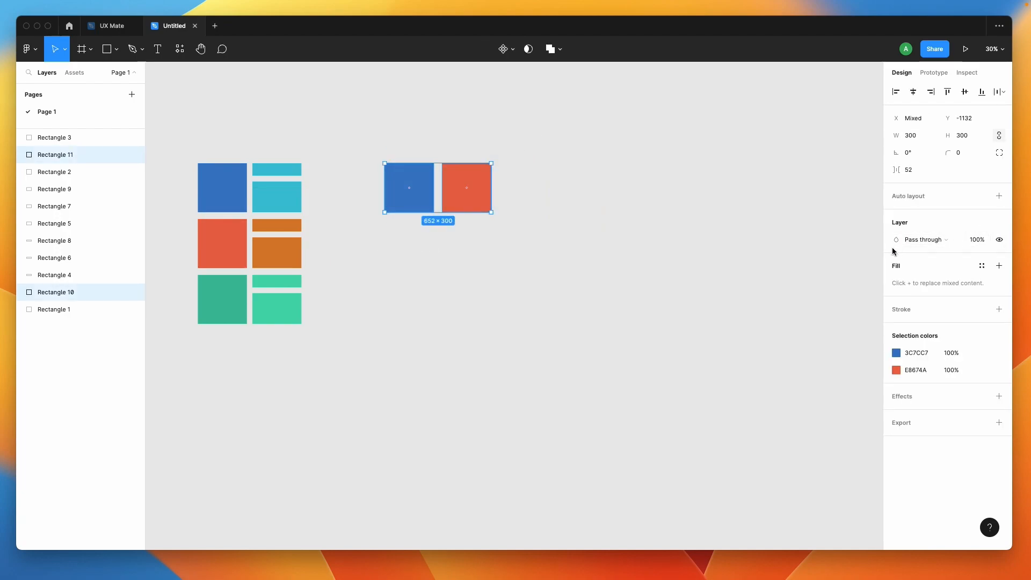
click(998, 197)
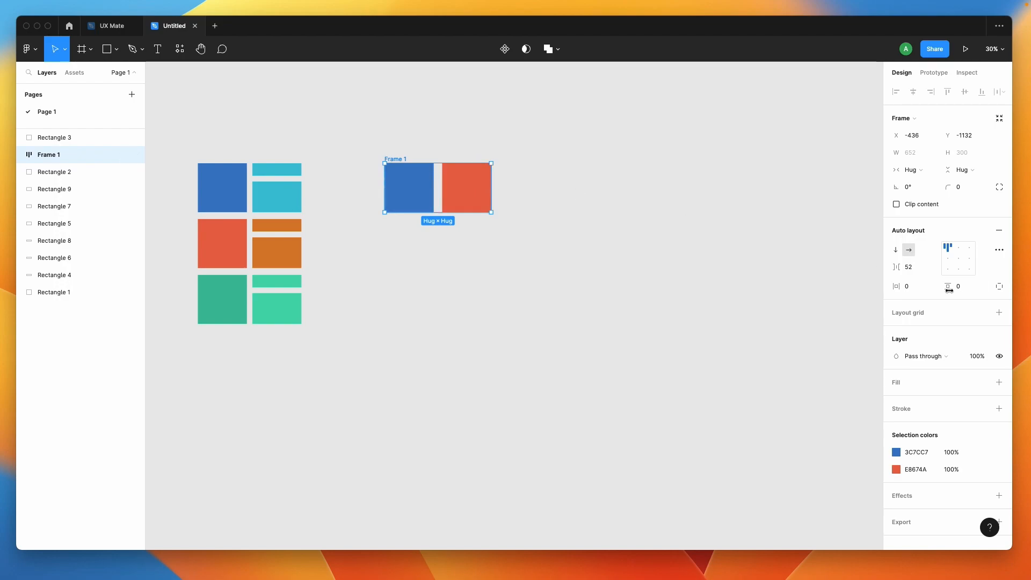
click(916, 267)
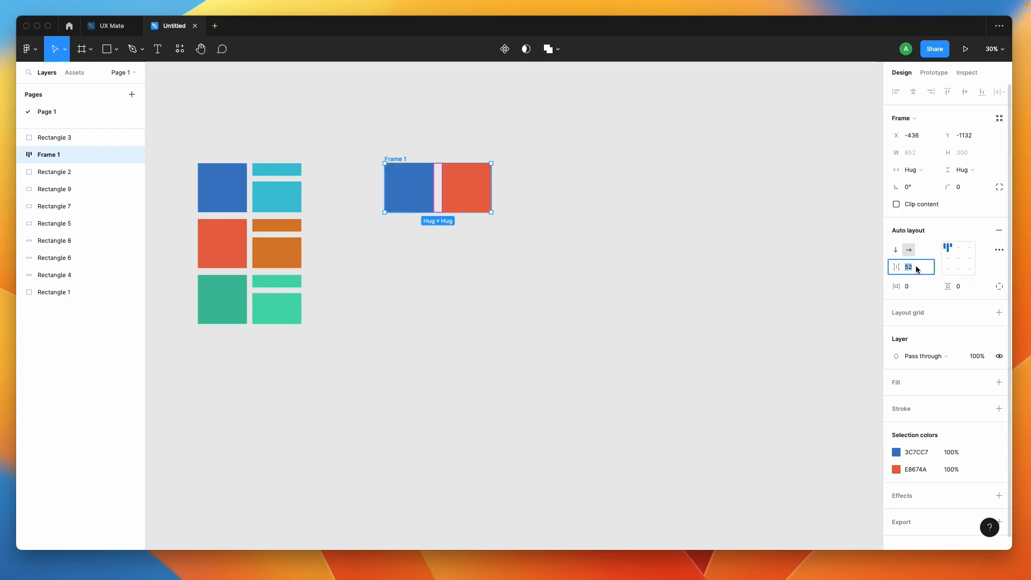
text(25)
key(Return)
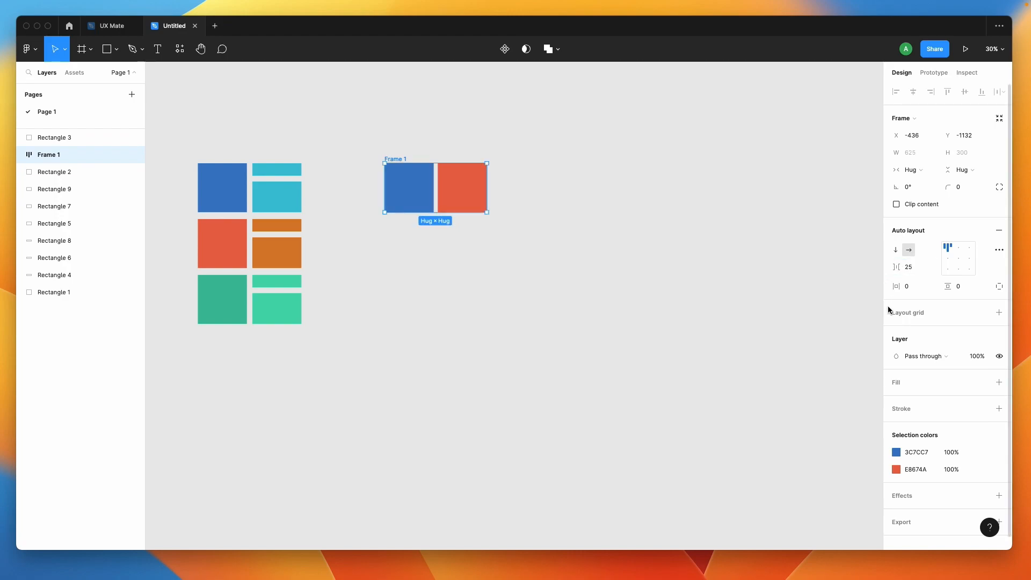
Set both the horizontal and the vertical padding of the auto layout frame to 10
click(925, 289)
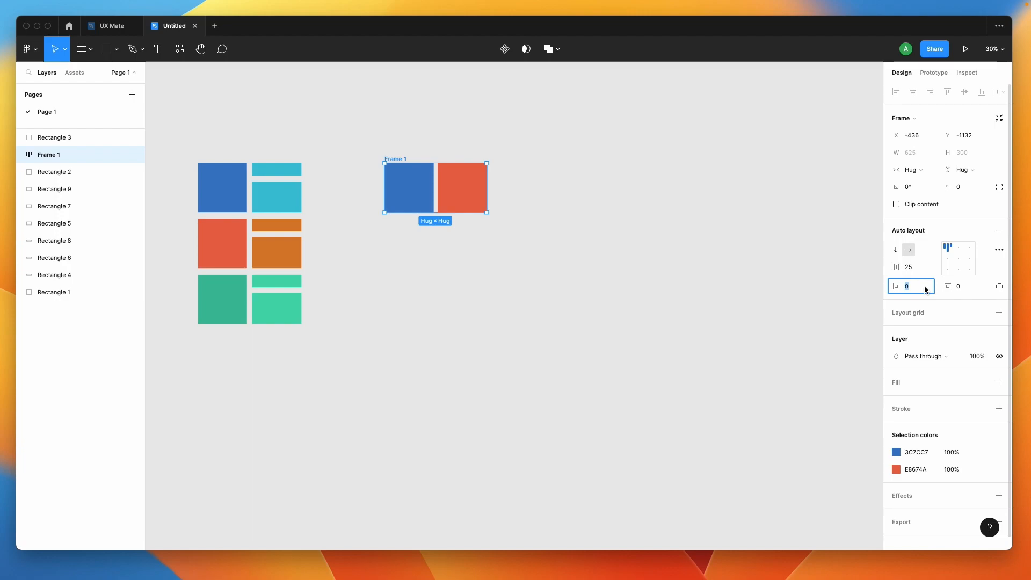
key(Tab)
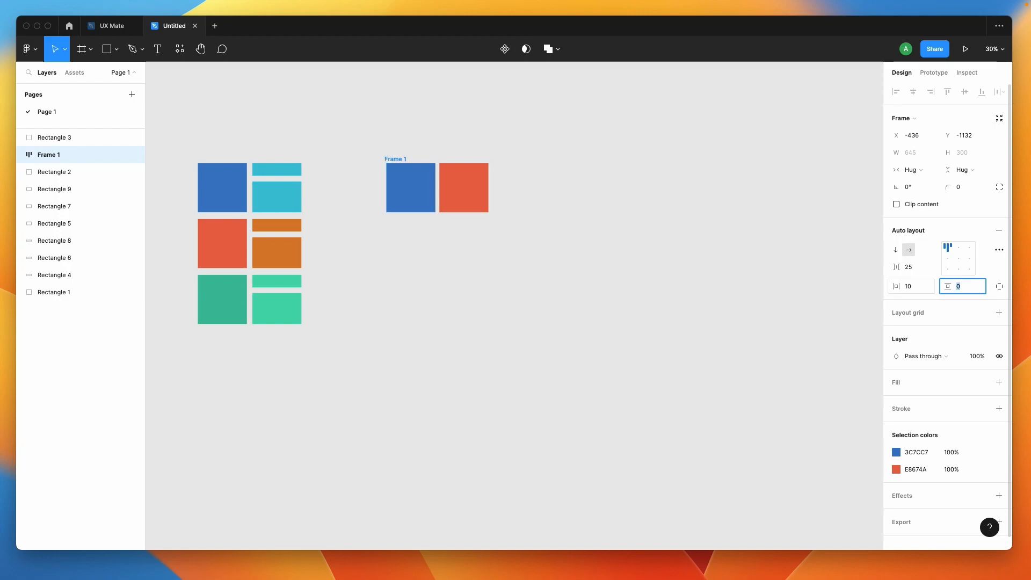
text(10)
key(Return)
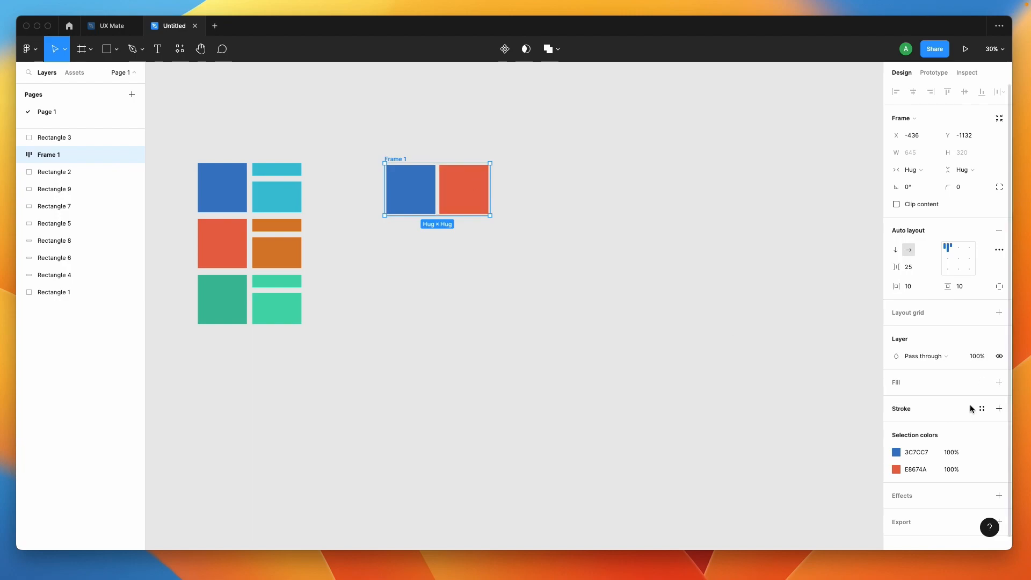
Give the auto layout frame around the blue and red squares a white FFFFFF fill
click(982, 382)
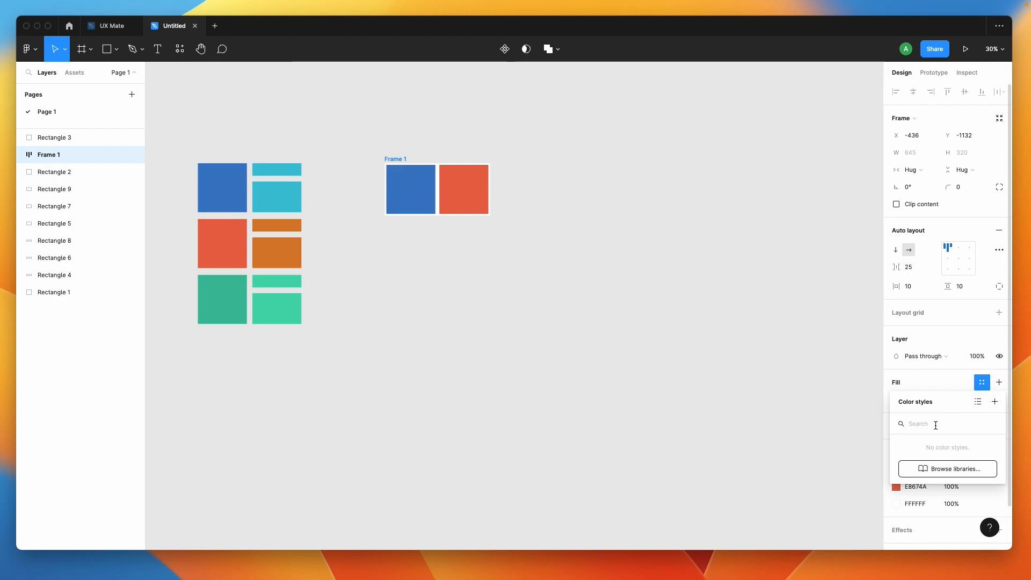
click(962, 377)
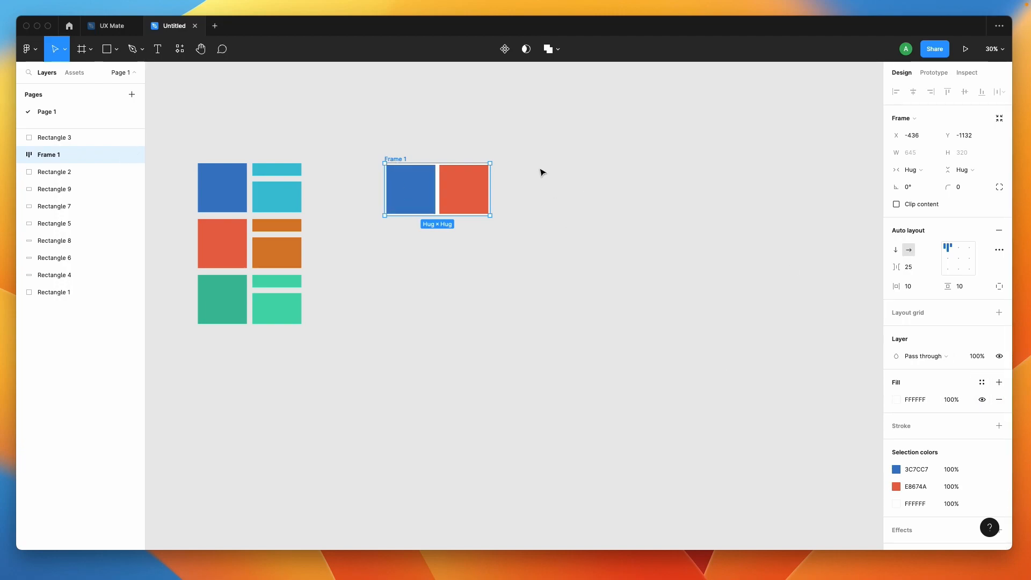
click(895, 400)
drag(764, 313, 702, 247)
click(623, 275)
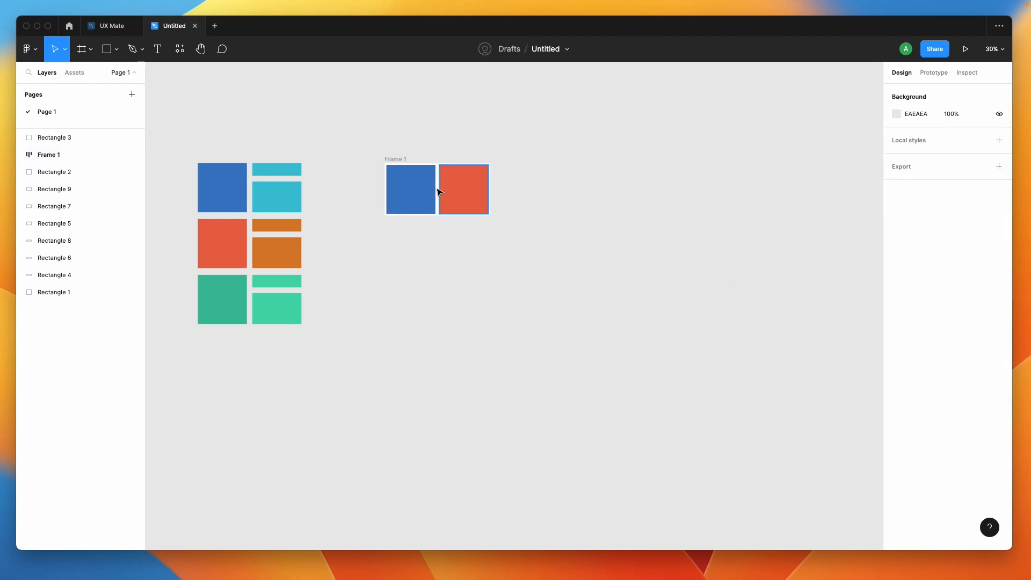
Set the white frame's horizontal and vertical padding to 15
click(402, 159)
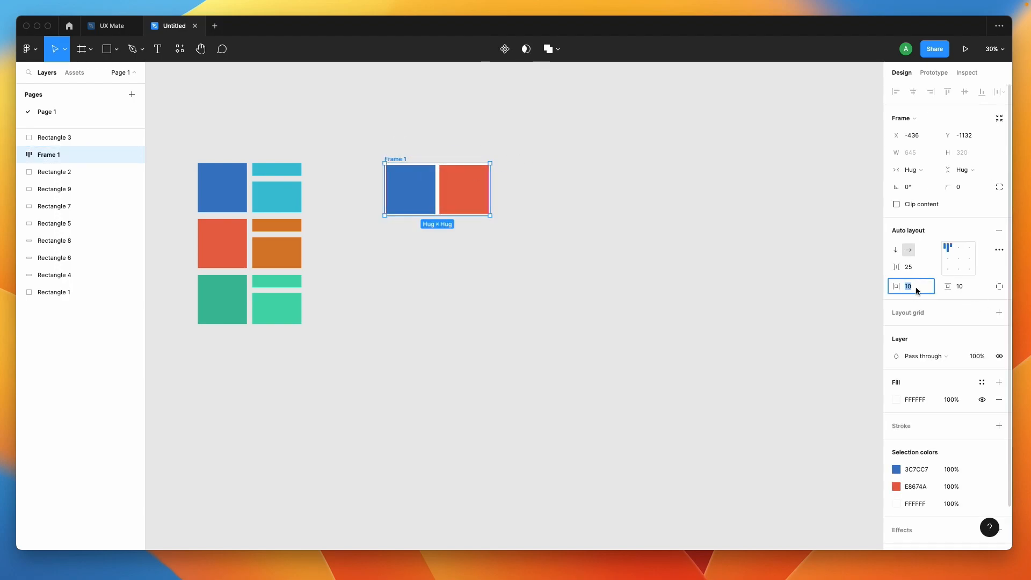
text(15)
key(Tab)
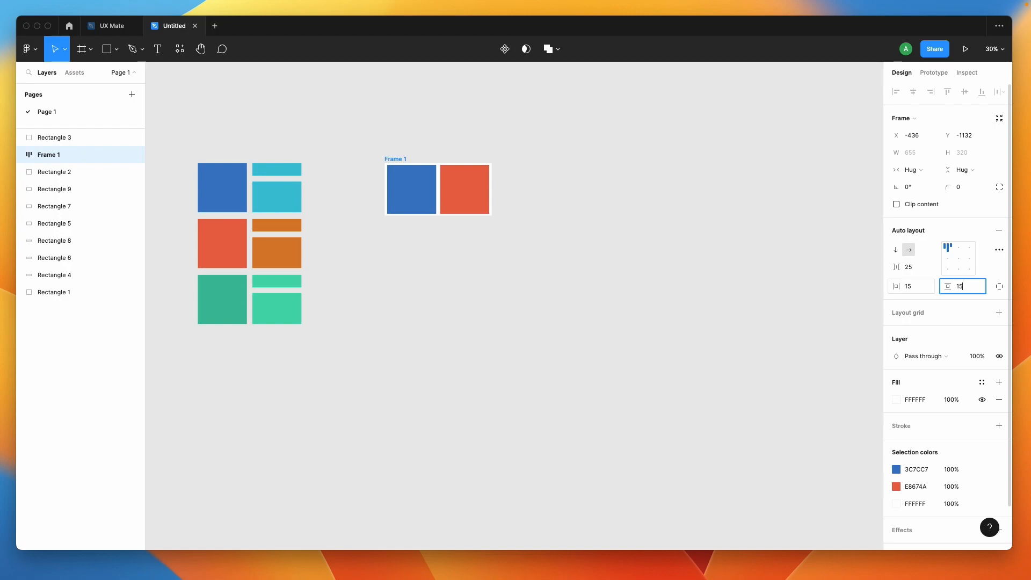
text(15)
key(Return)
click(530, 336)
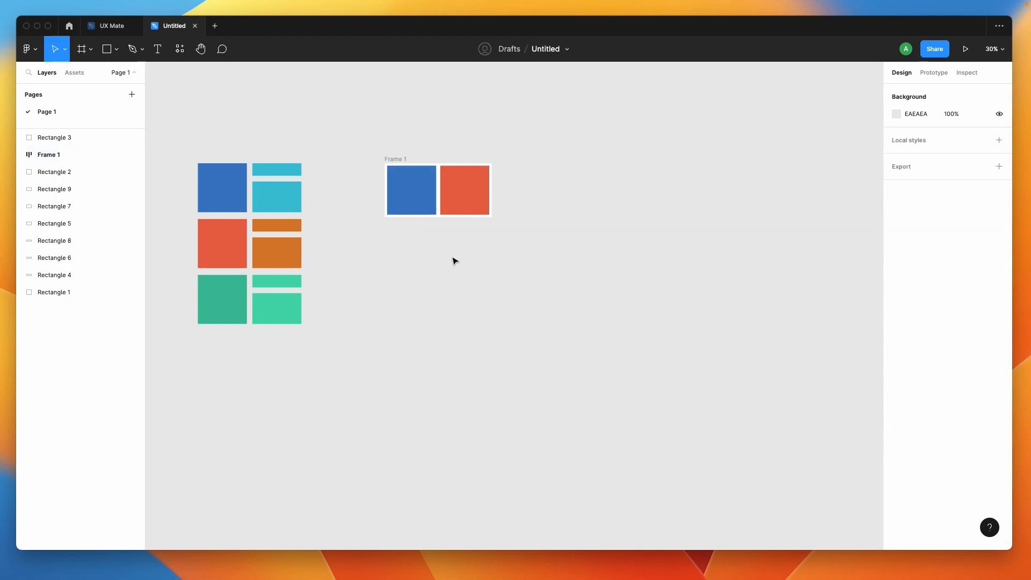
Wrap the red square in its own frame inside the white frame and add auto layout to it
scroll(455, 262, up, 2)
scroll(455, 262, up, 4)
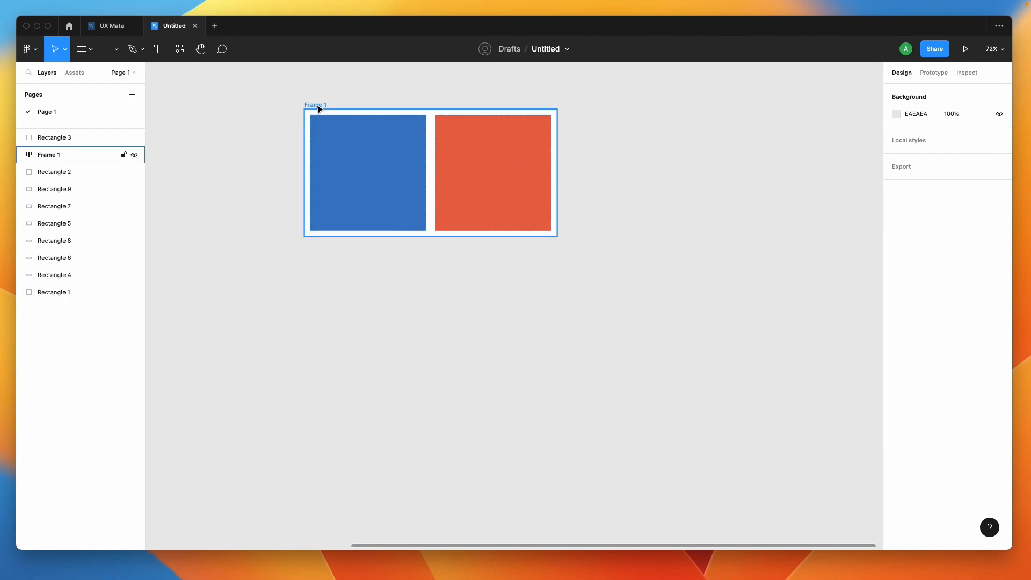
click(352, 170)
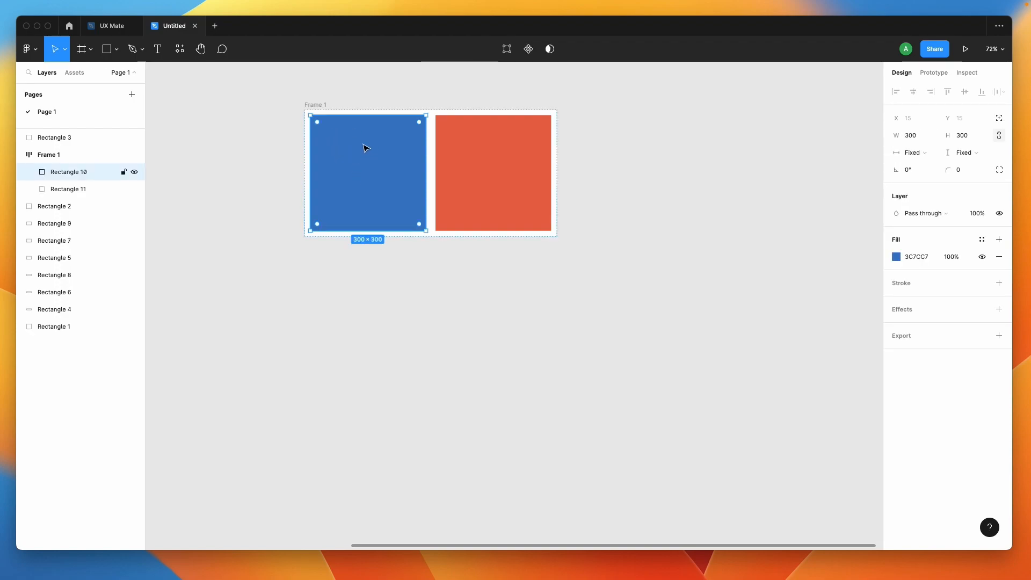
click(530, 162)
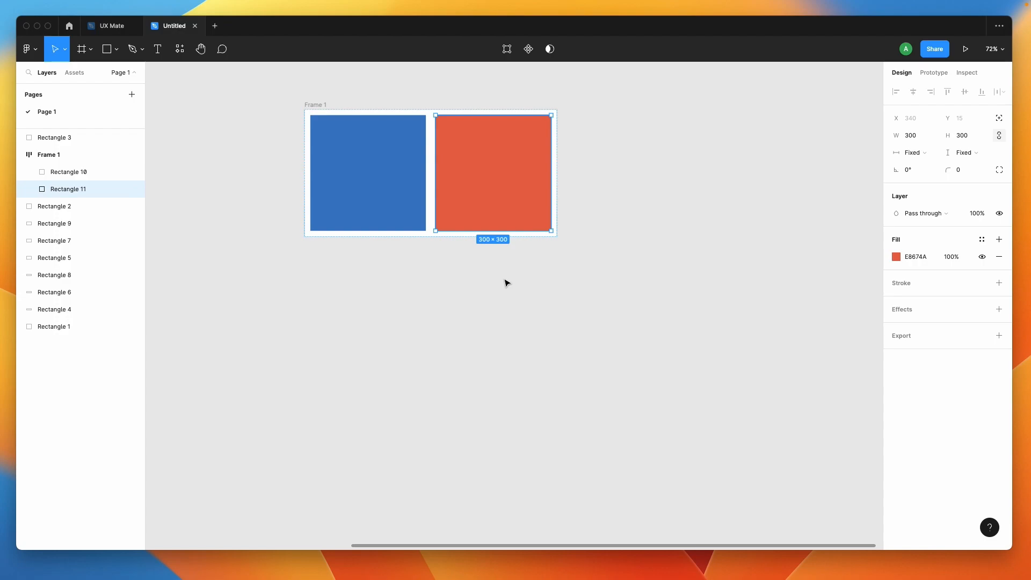
right_click(507, 169)
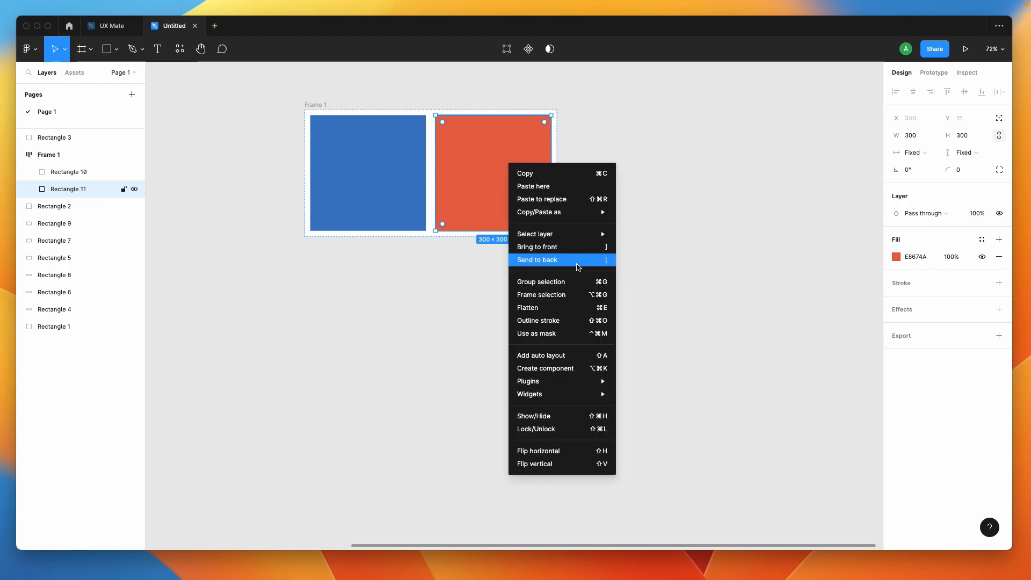
click(542, 294)
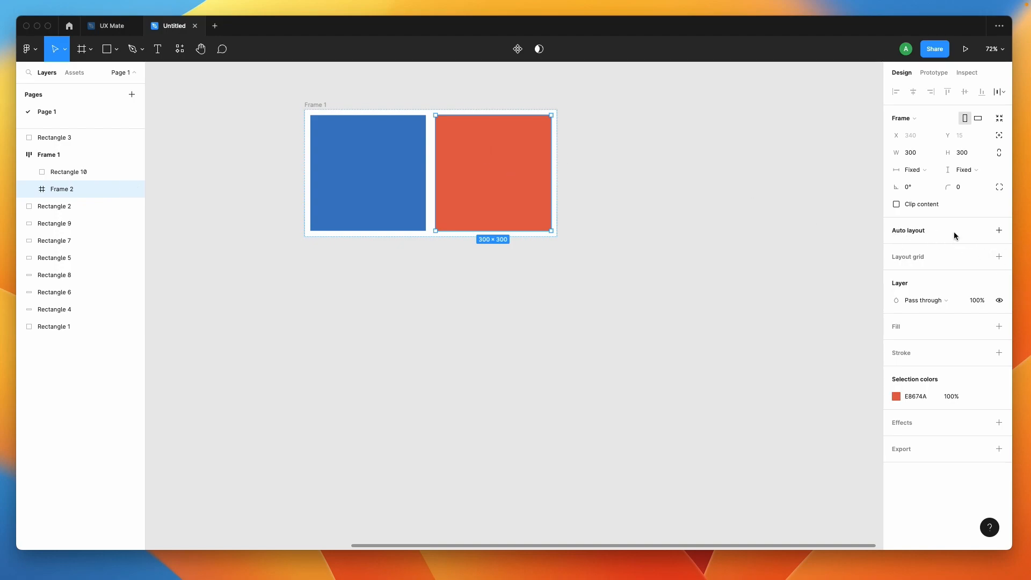
click(999, 230)
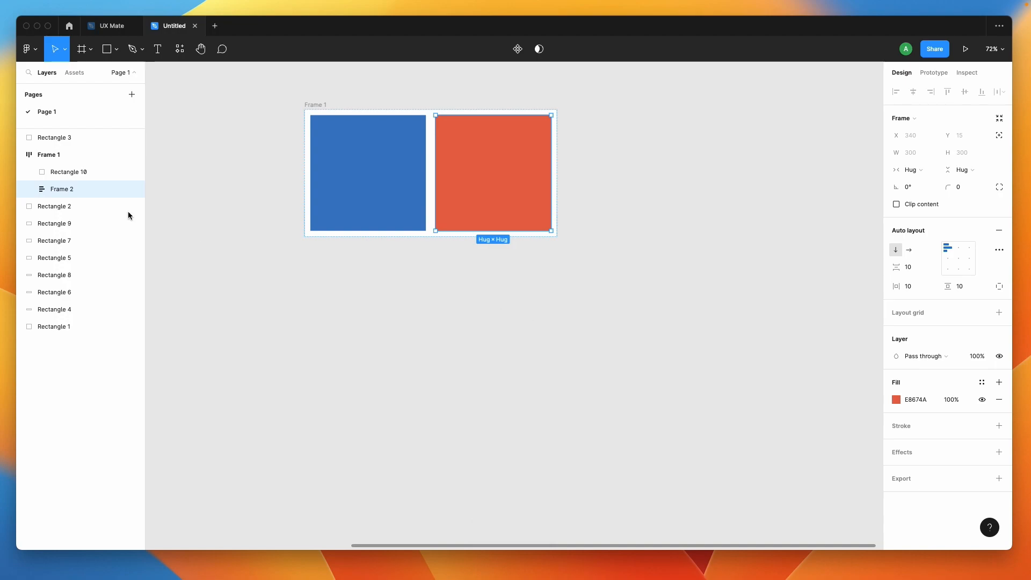
Place a copy of the thin light blue rectangle inside the red auto layout frame
scroll(350, 230, down, 5)
click(198, 183)
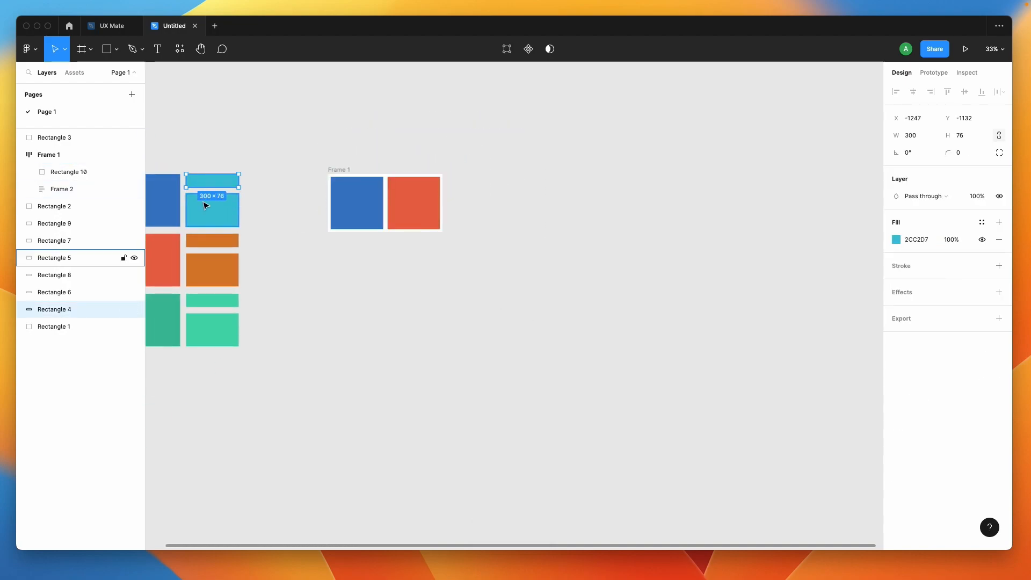
drag(200, 181, 413, 194)
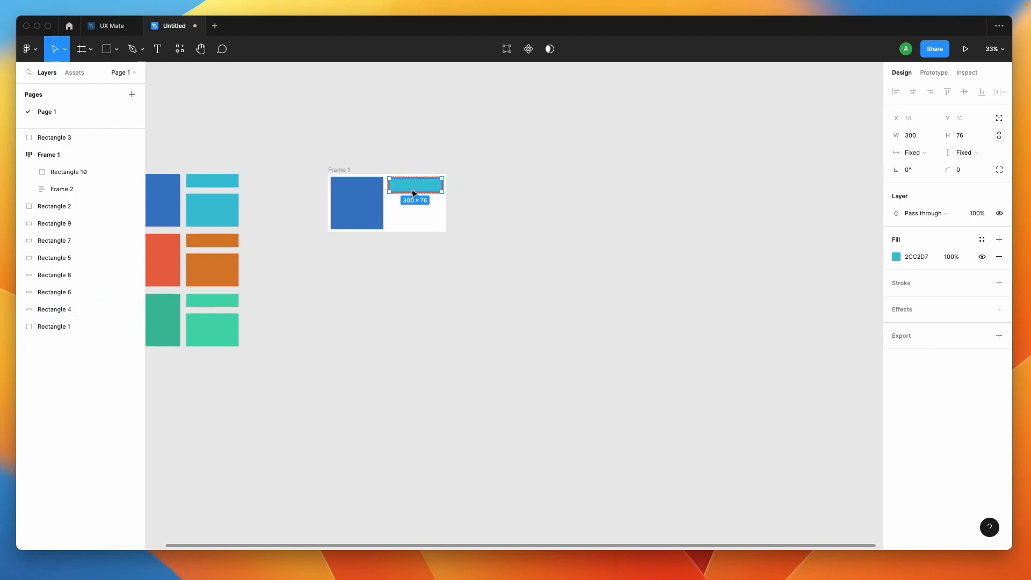
click(506, 231)
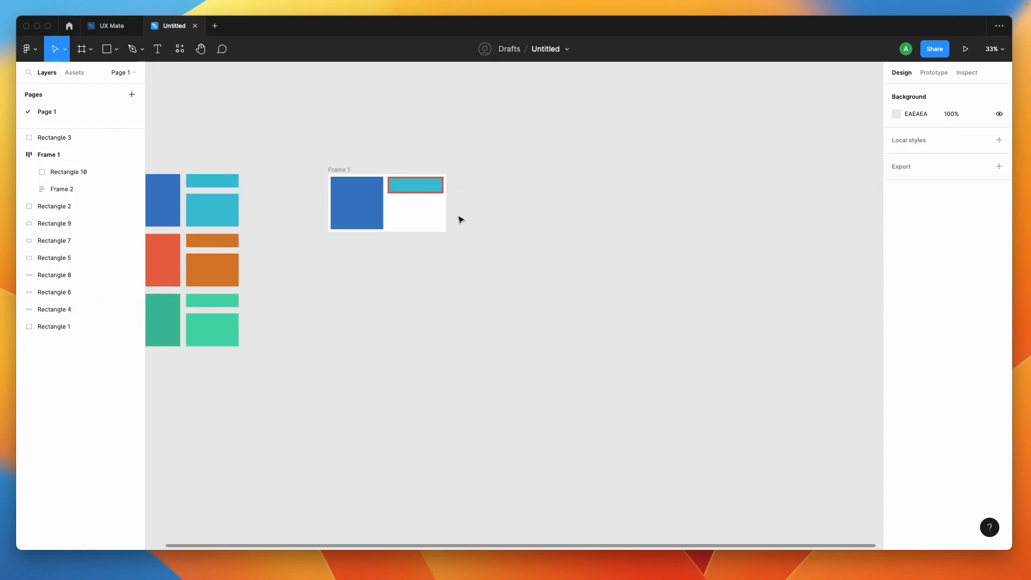
Duplicate the light blue bar twice inside the red frame to make a stack of three
click(404, 192)
click(404, 191)
scroll(403, 192, up, 3)
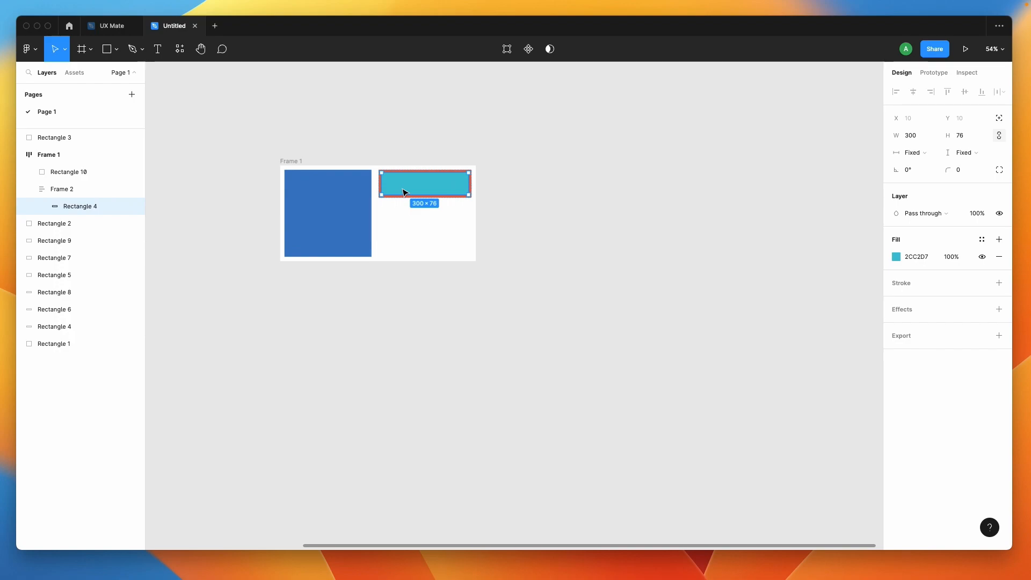
key(super+d)
key(super+d)
click(605, 243)
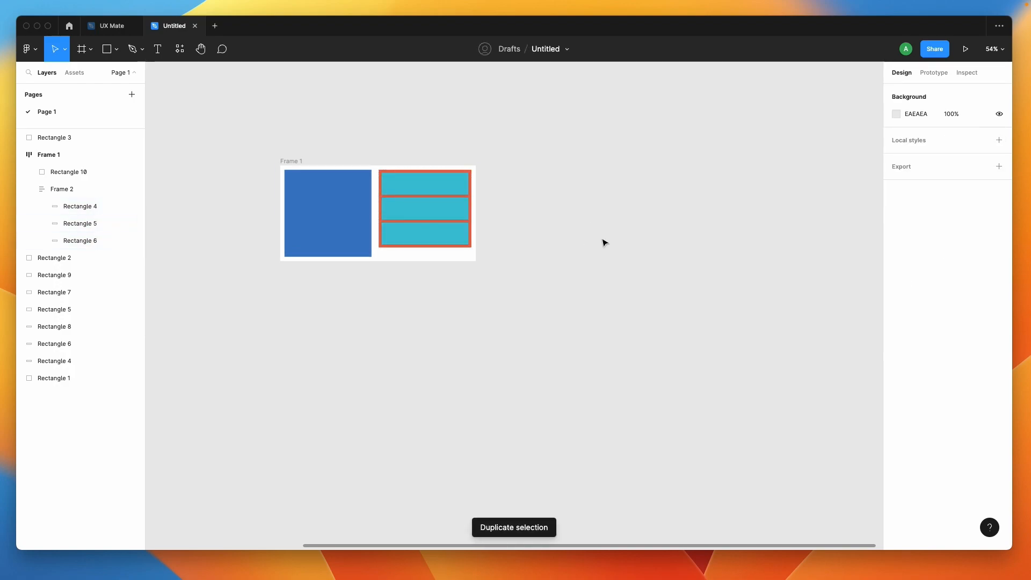
Change the fill of the three light blue bars in the red frame to white, FFFFFF
scroll(431, 289, up, 2)
click(430, 207)
click(423, 154)
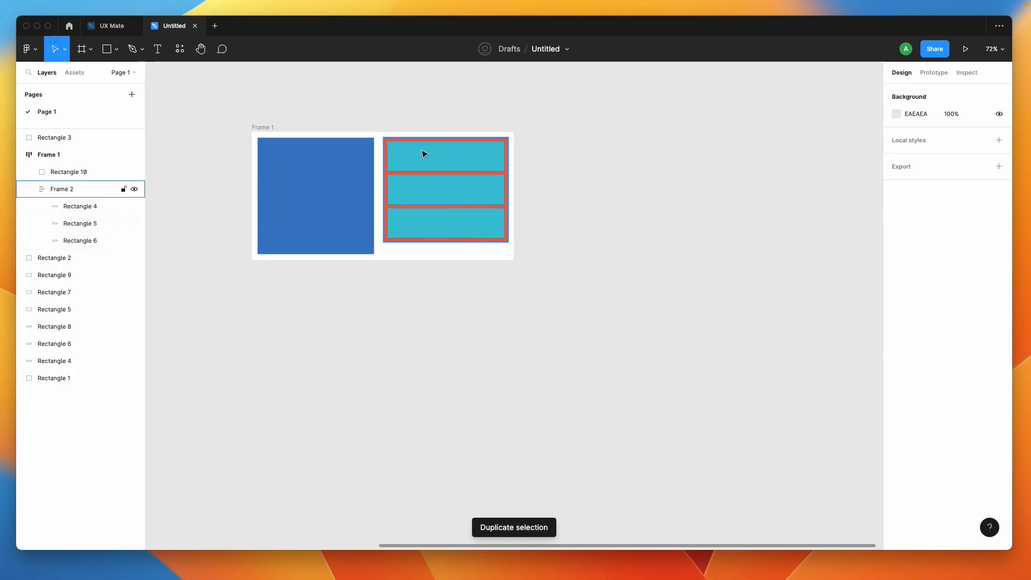
click(435, 225)
shift+click(432, 182)
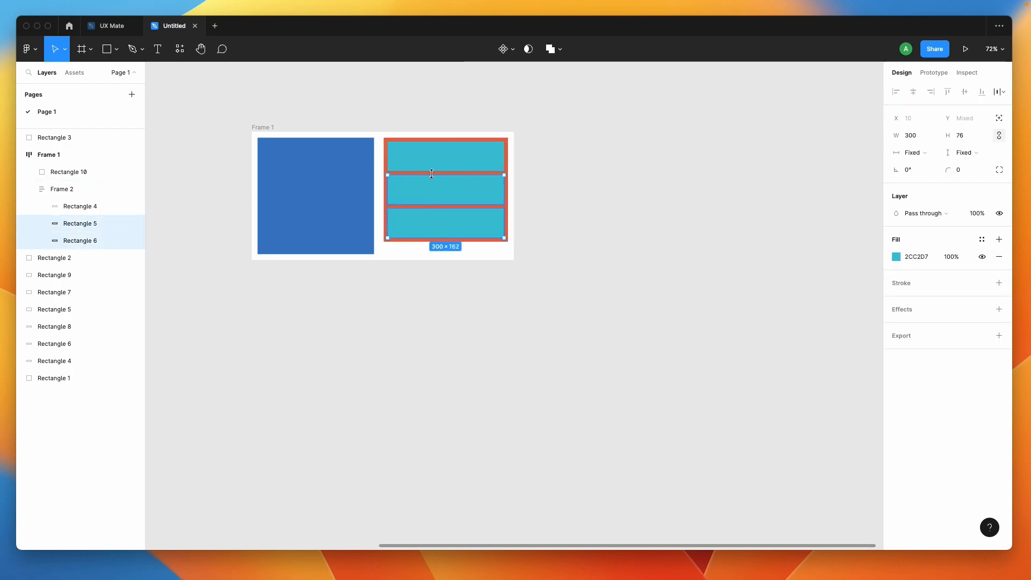
shift+click(433, 161)
click(897, 256)
click(777, 273)
drag(777, 273, 743, 264)
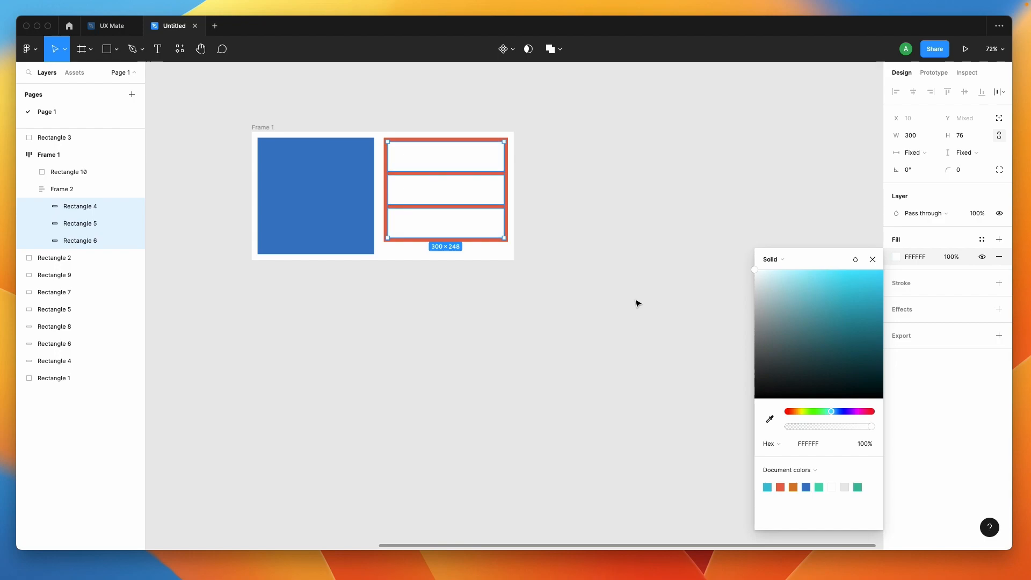
click(642, 299)
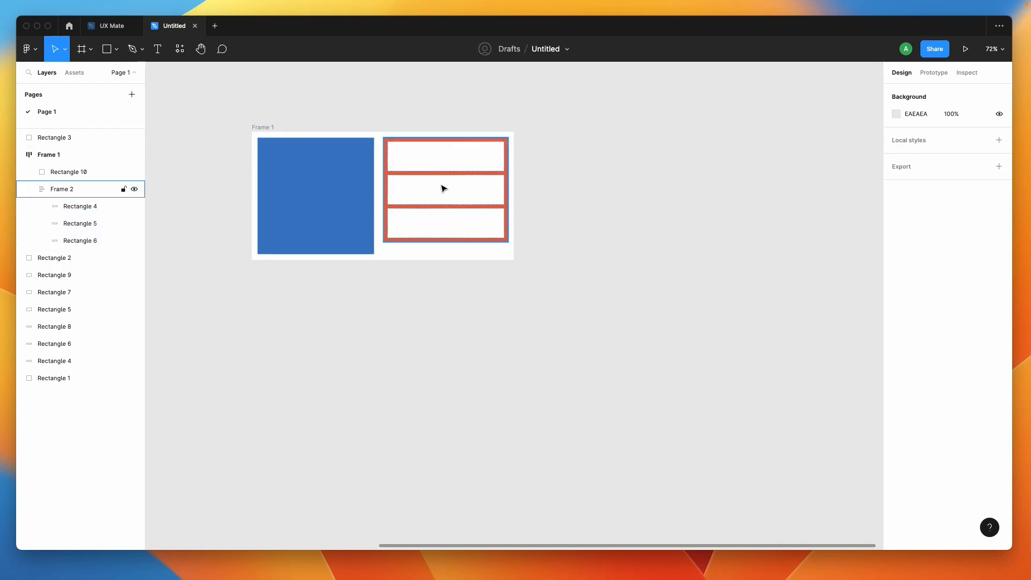
Duplicate the bottom white bar twice so the red frame holds five stacked bars
click(435, 232)
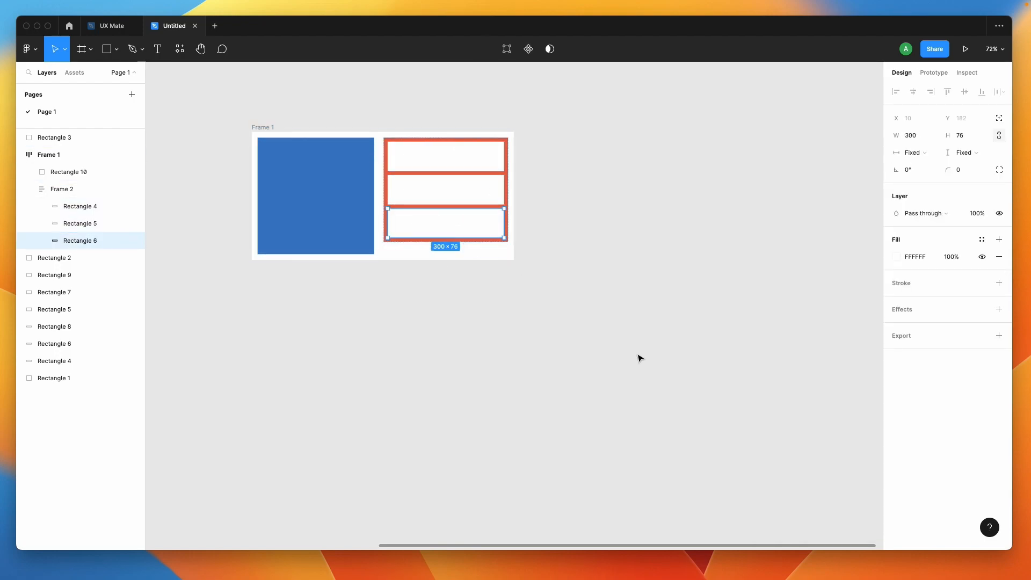
key(super+d)
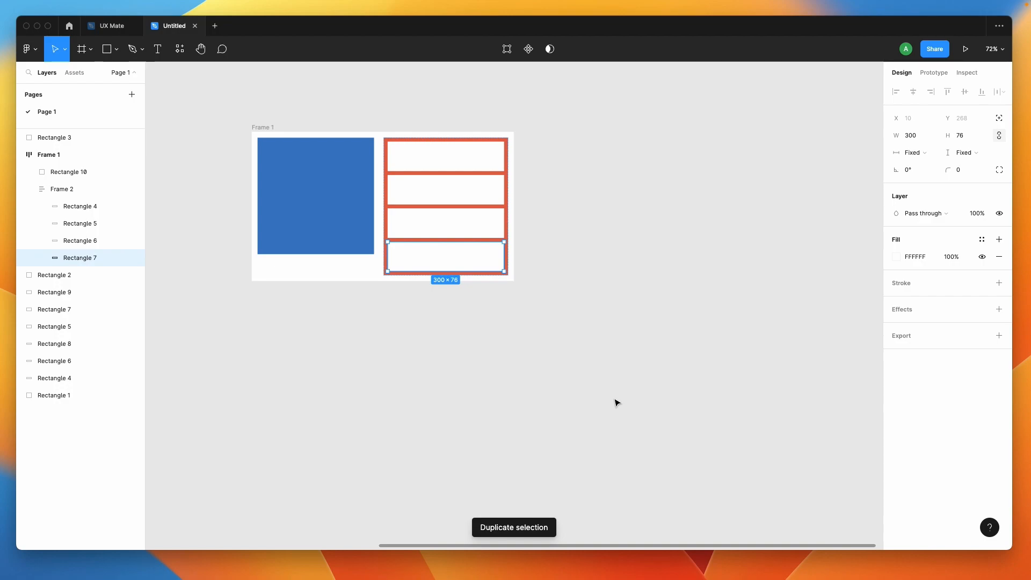
key(super+d)
click(616, 402)
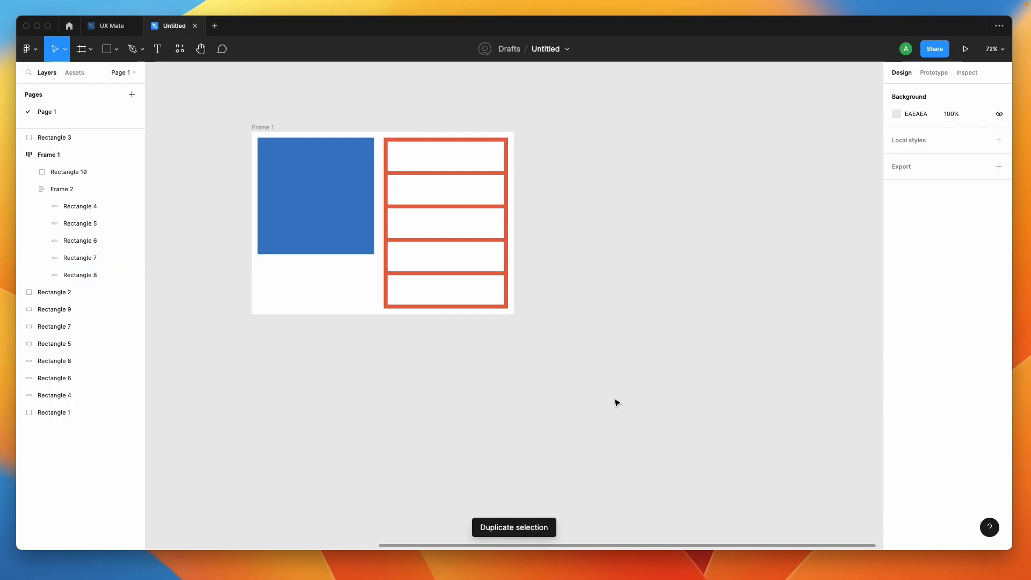
click(259, 128)
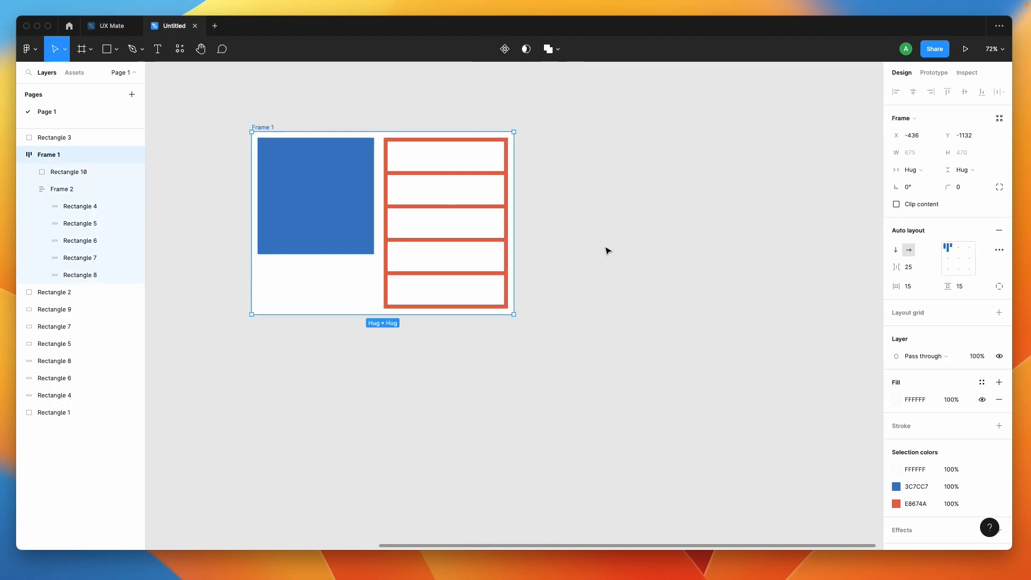
click(391, 282)
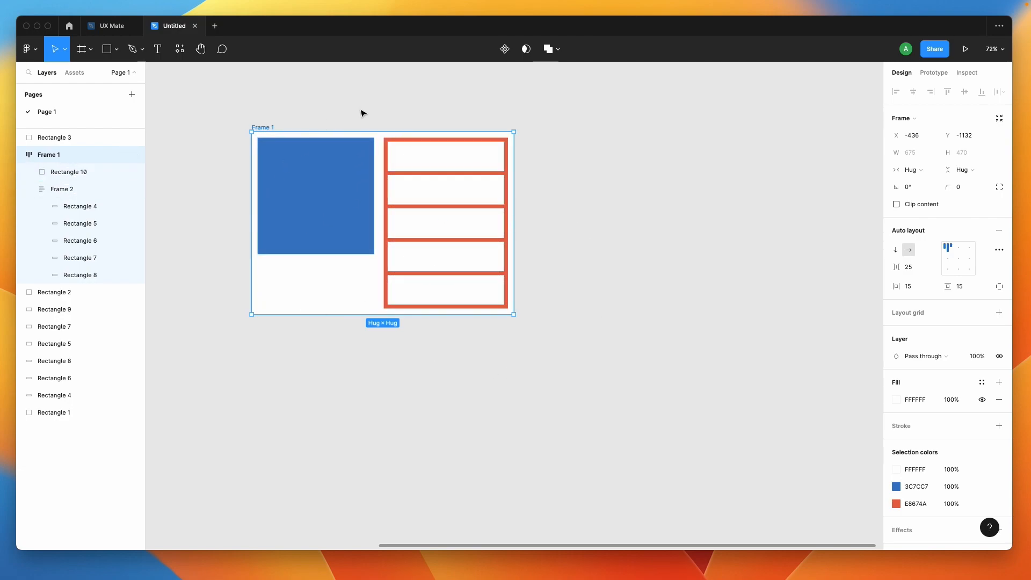
click(399, 140)
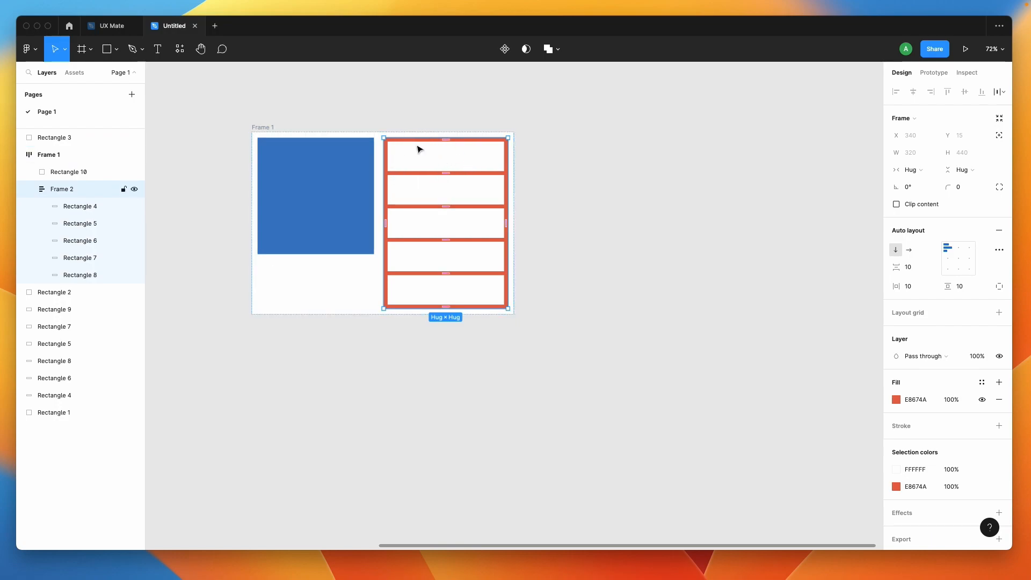
click(625, 220)
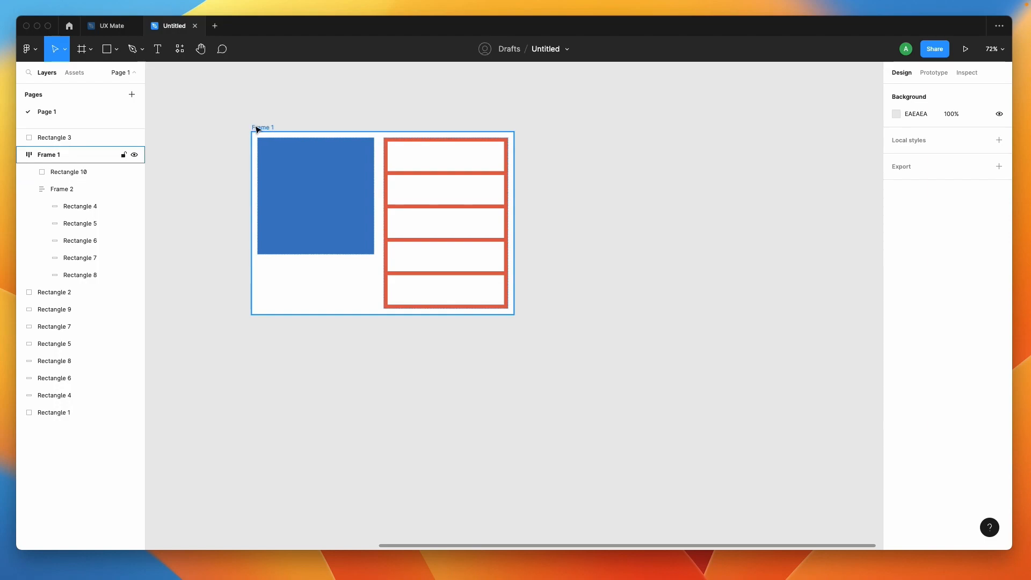
Set the vertical resizing of the red inner frame to Fixed height
click(386, 162)
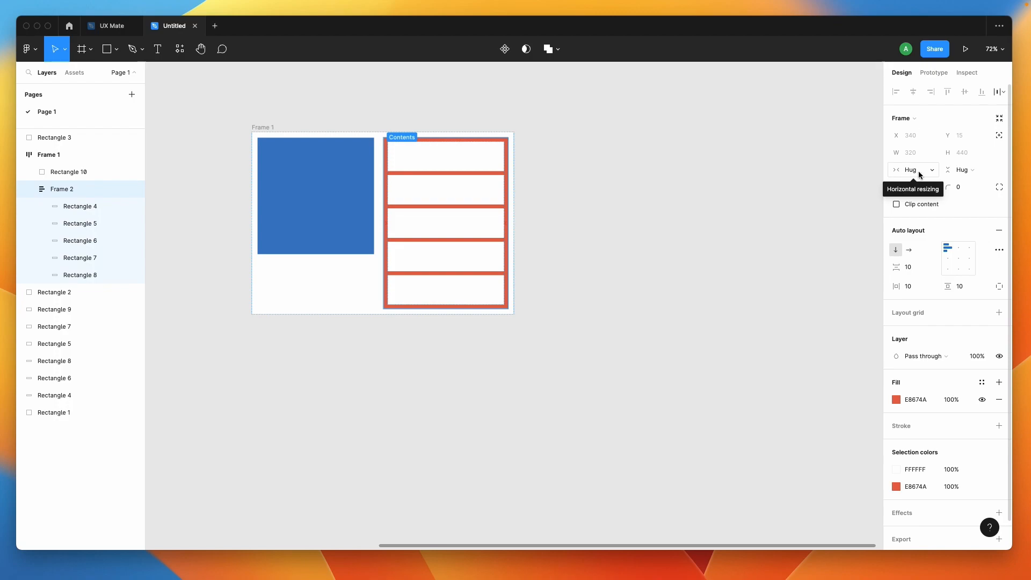
click(980, 175)
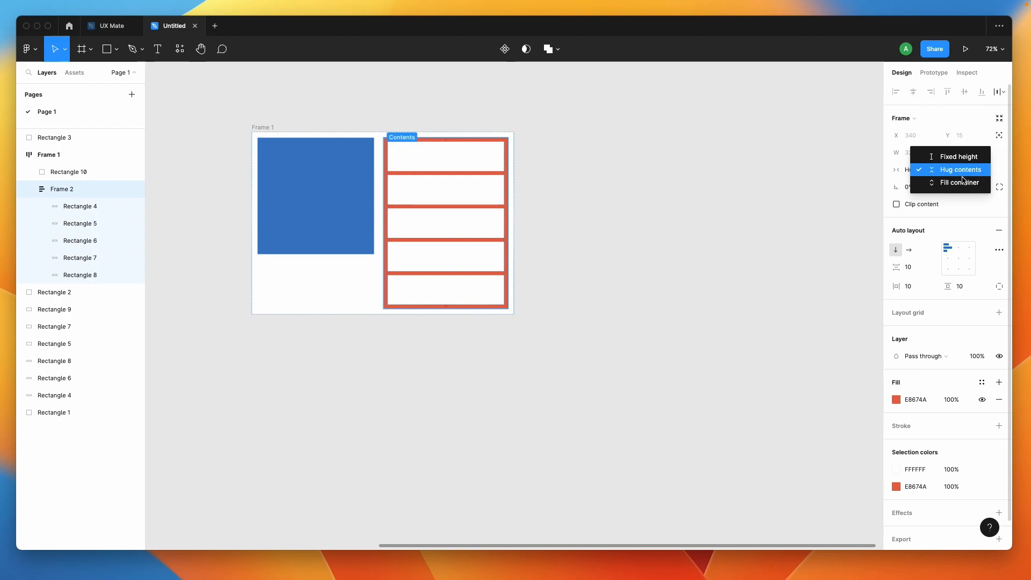
click(958, 156)
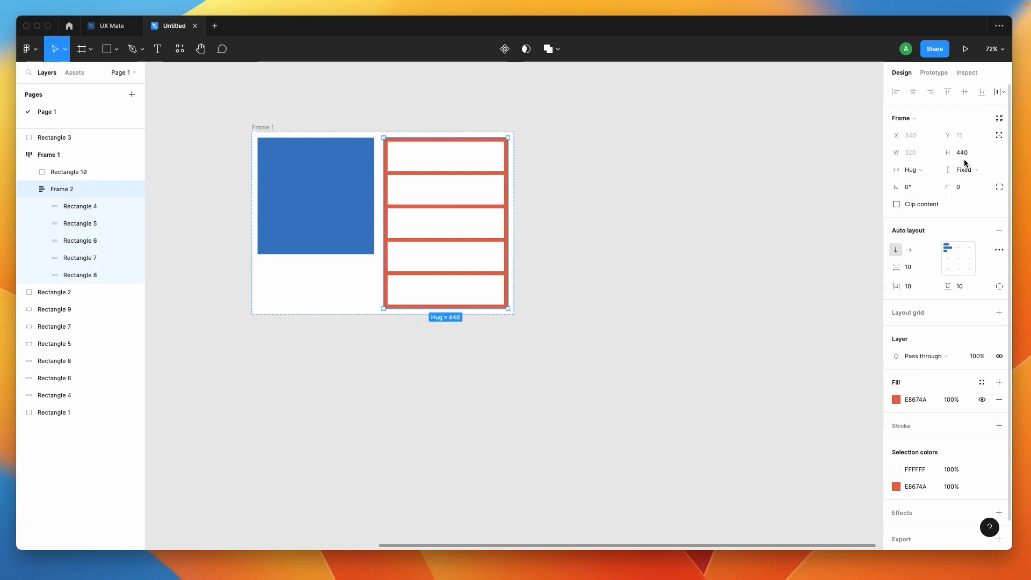
click(740, 219)
Duplicate the bottom white bar in the red frame twice and fill both copies with the large square's blue, 3C7CC7
double_click(450, 289)
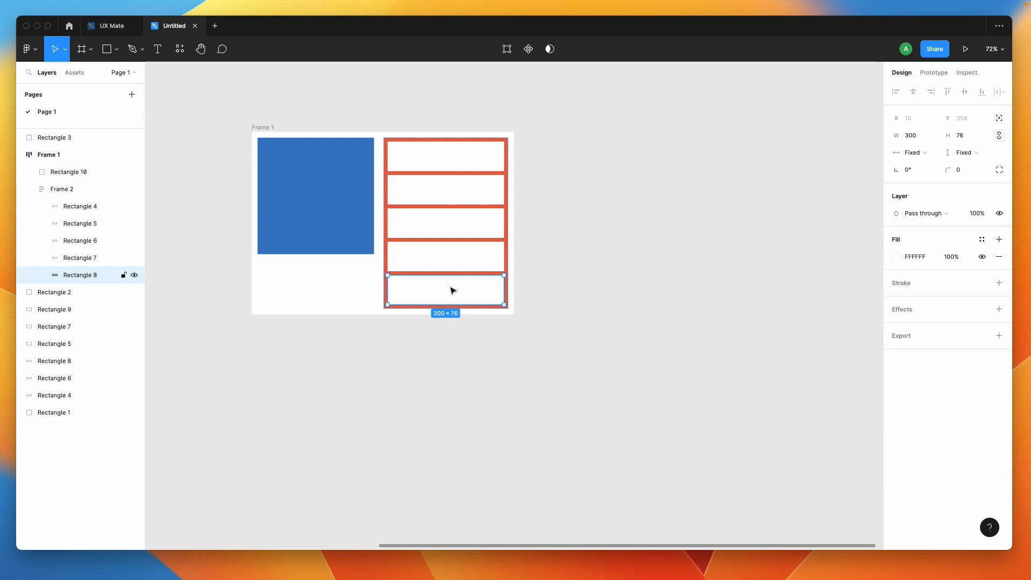
key(ctrl+d)
key(ctrl+d)
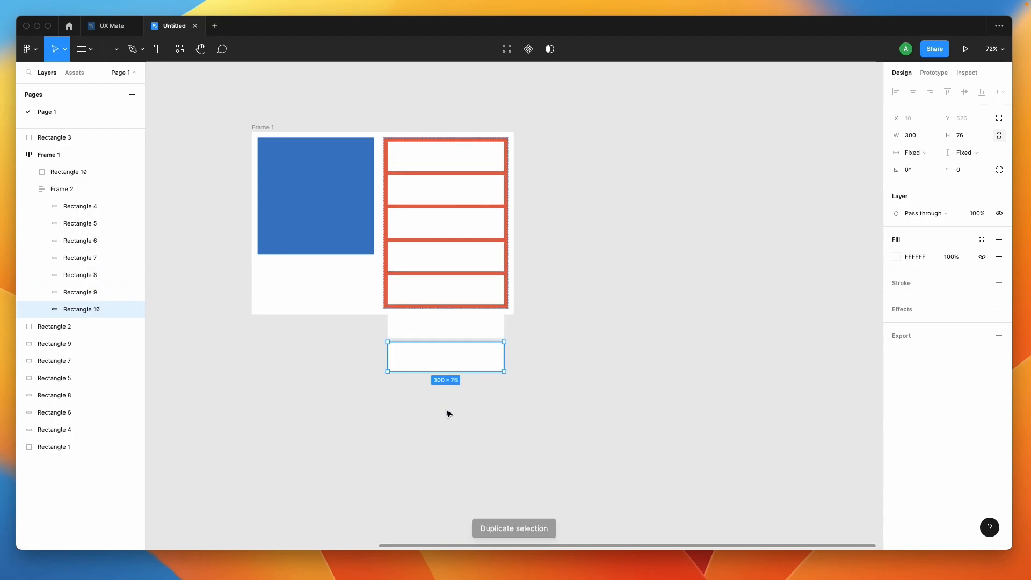
shift+click(419, 337)
key(i)
click(322, 240)
click(584, 360)
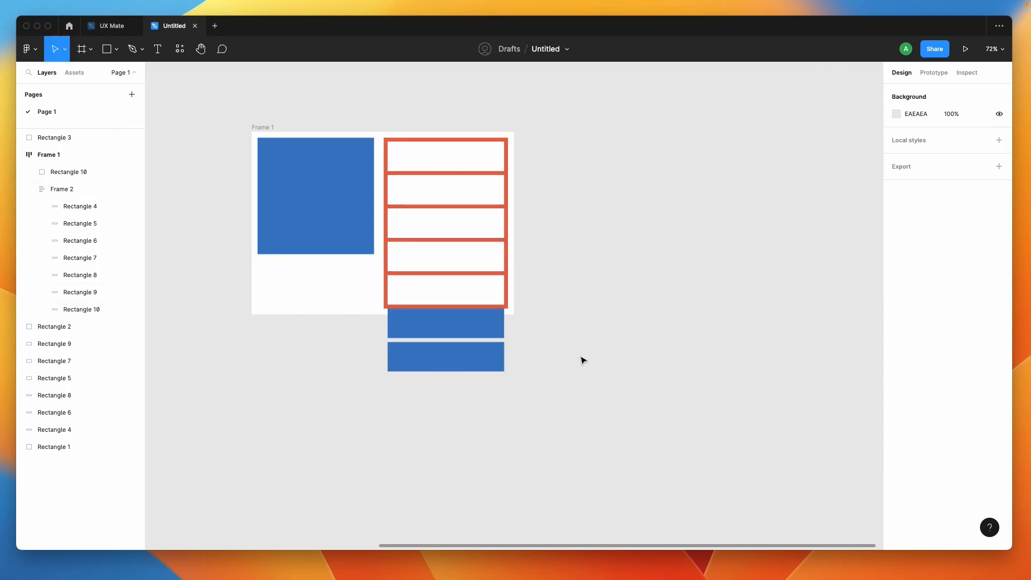
Set the vertical resizing of the red inner frame, Frame 2, to Hug contents
click(426, 336)
click(428, 404)
click(70, 190)
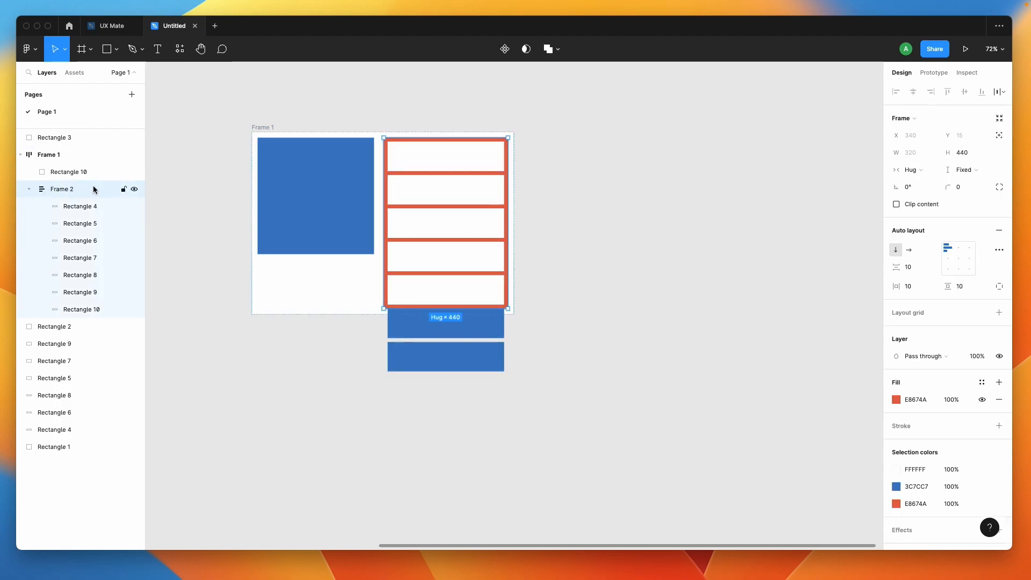
click(134, 190)
click(135, 190)
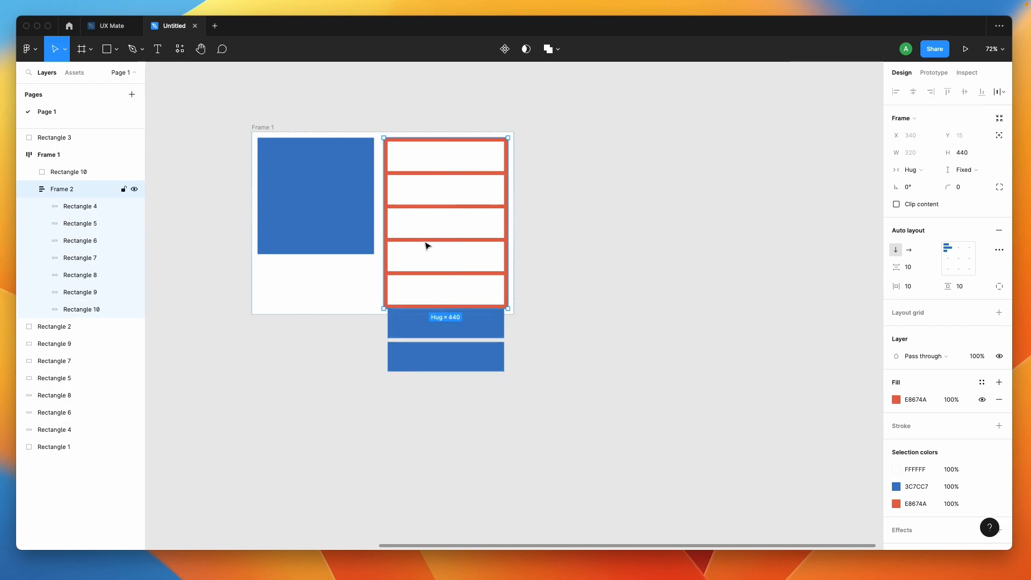
click(985, 170)
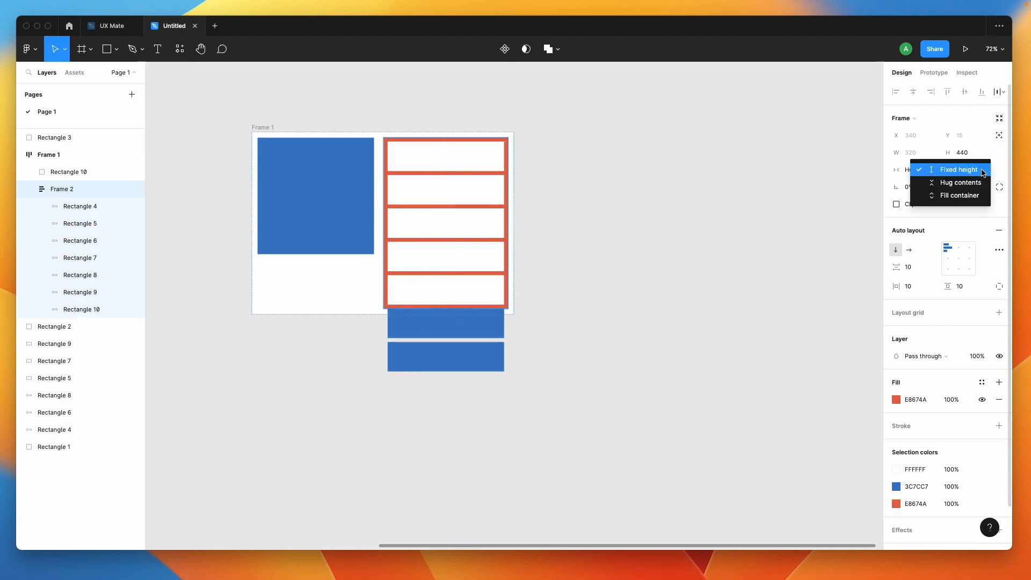
click(964, 182)
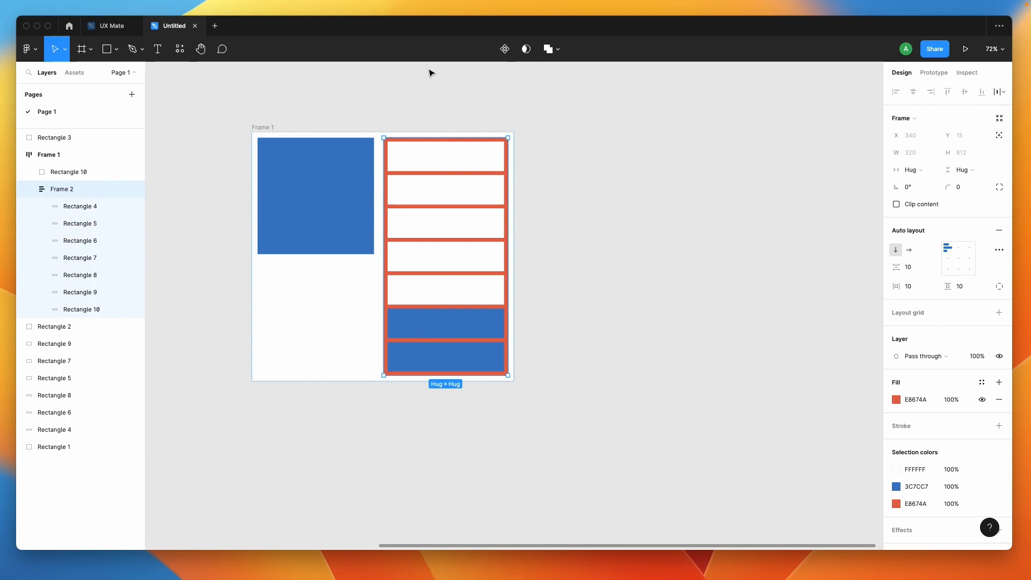
Try stretching the outer Frame 1 downward to a fixed height of 984, and undo the resize
click(260, 134)
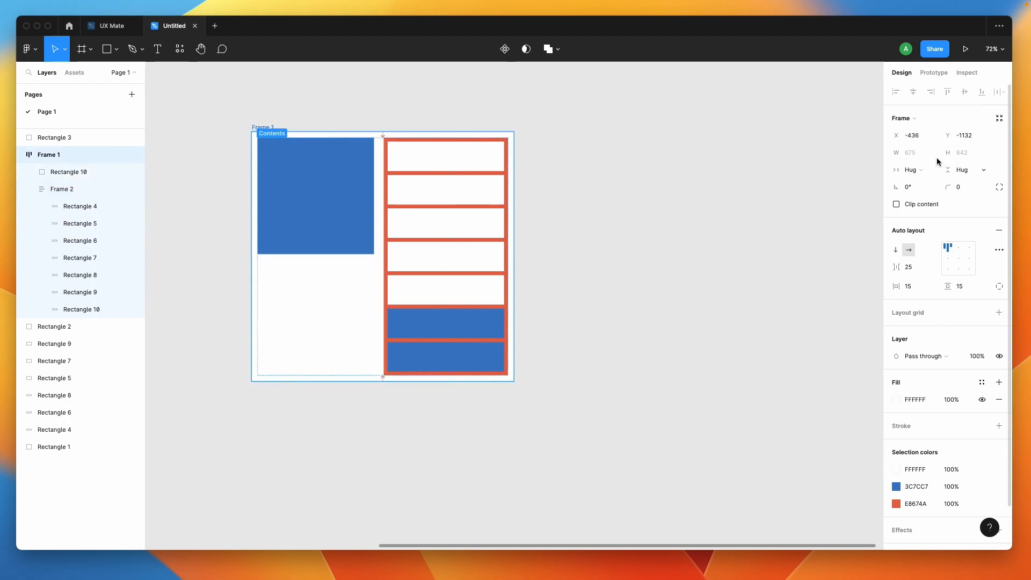
click(607, 230)
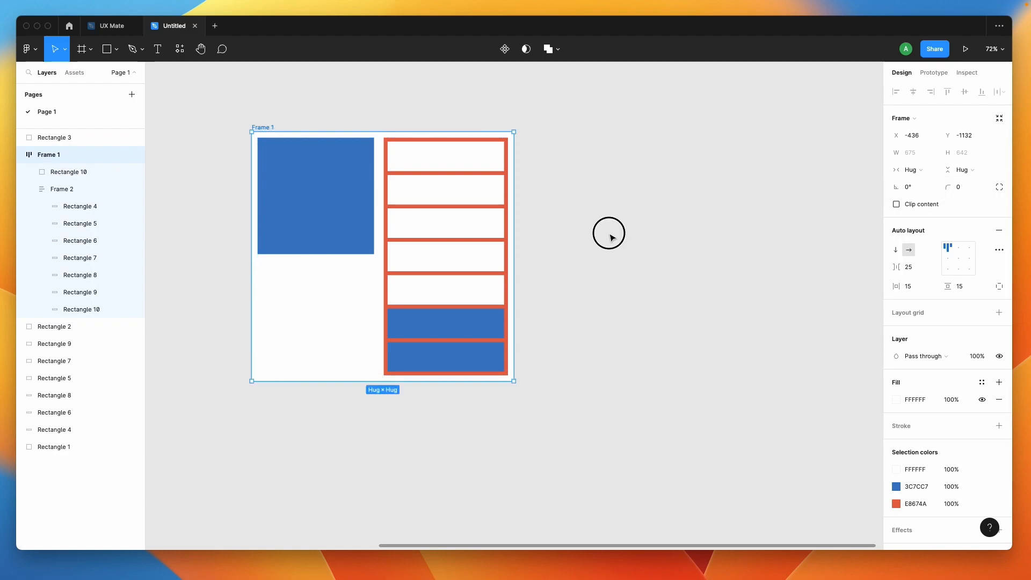
scroll(609, 234, down, 3)
scroll(613, 237, down, 2)
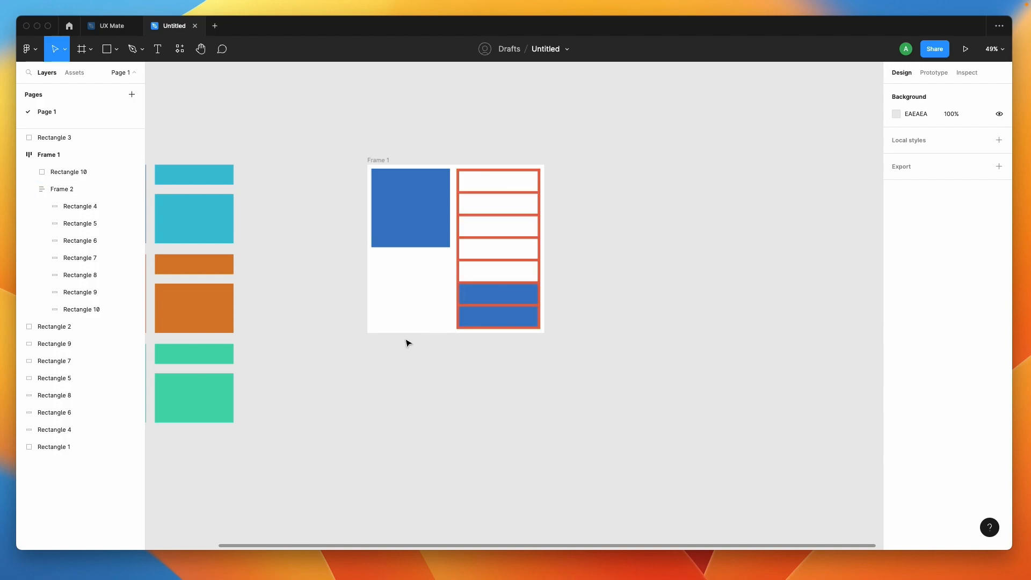
click(378, 159)
drag(440, 332, 441, 423)
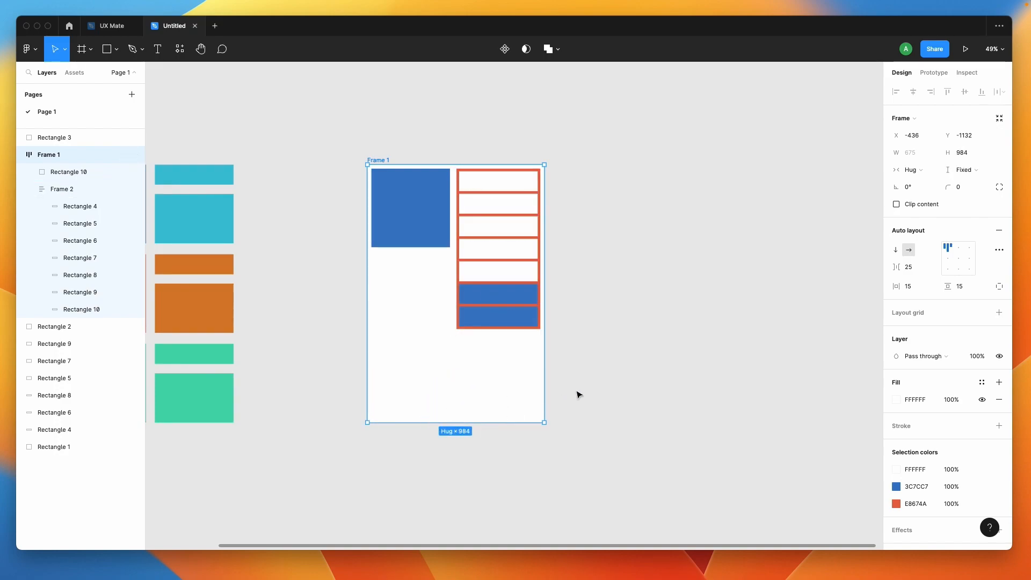
key(super+z)
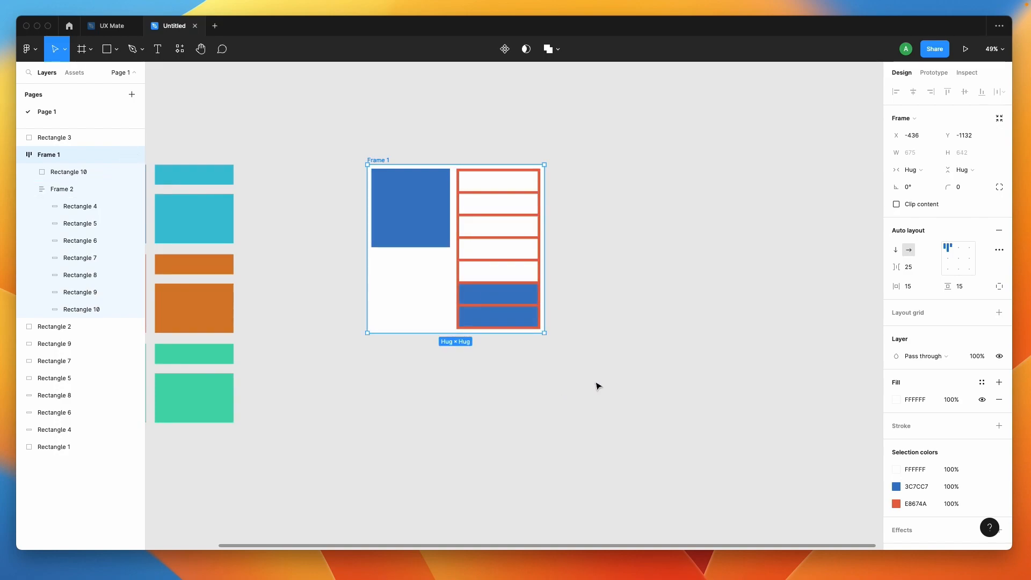
Move Frame 1 horizontally to about X -698, closer to the coloured rectangles
click(610, 296)
drag(373, 158, 301, 157)
click(562, 206)
scroll(562, 205, down, 1)
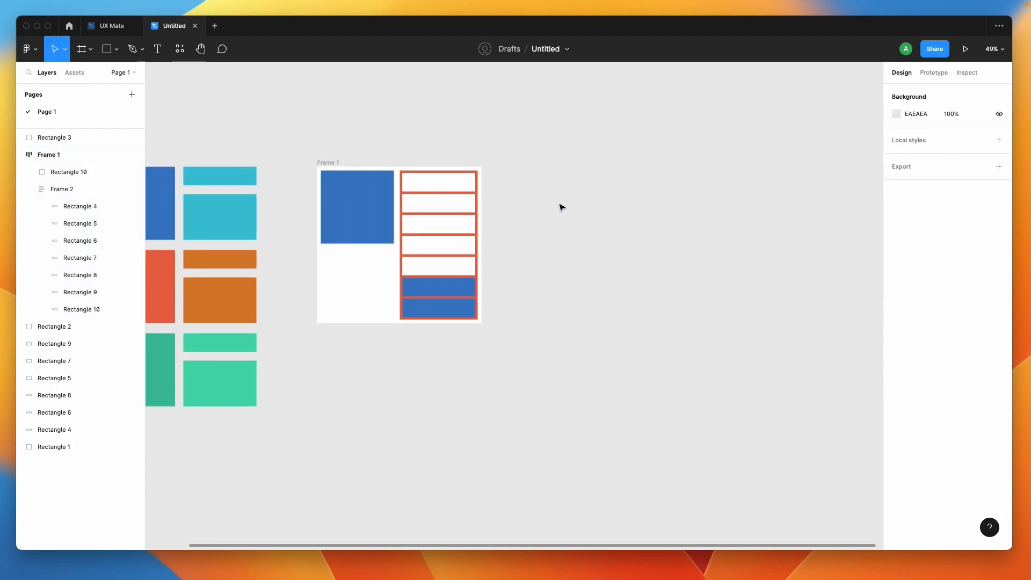
scroll(561, 207, down, 1)
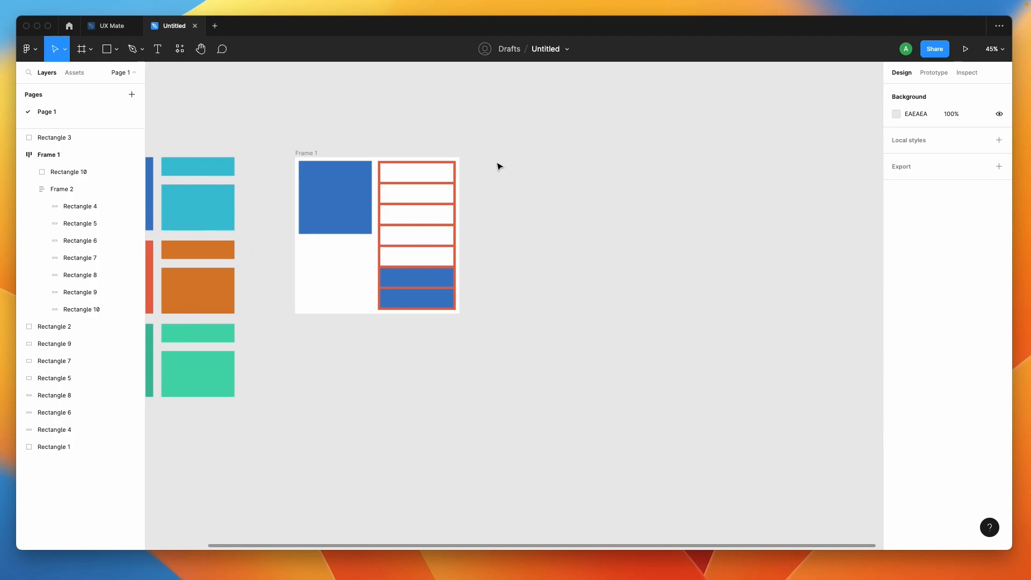
Keep the red frame's horizontal resizing at Hug contents and switch its auto layout direction to horizontal
click(407, 243)
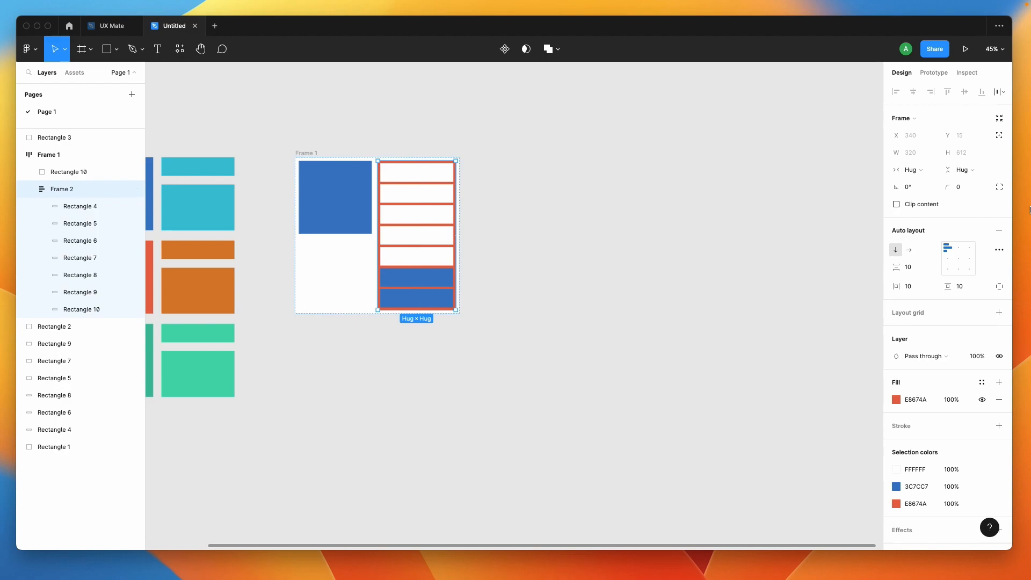
click(918, 175)
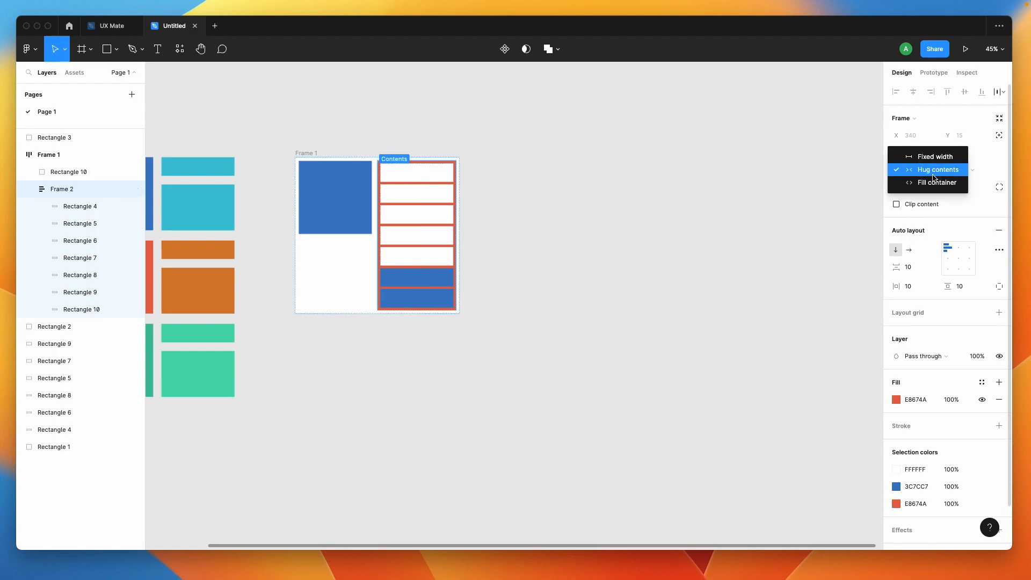
click(935, 170)
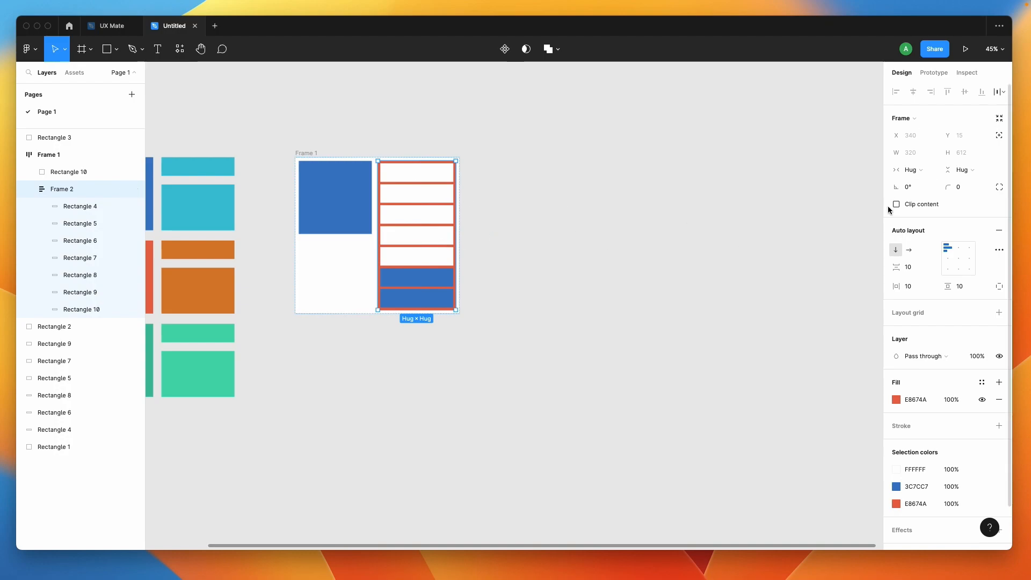
click(909, 252)
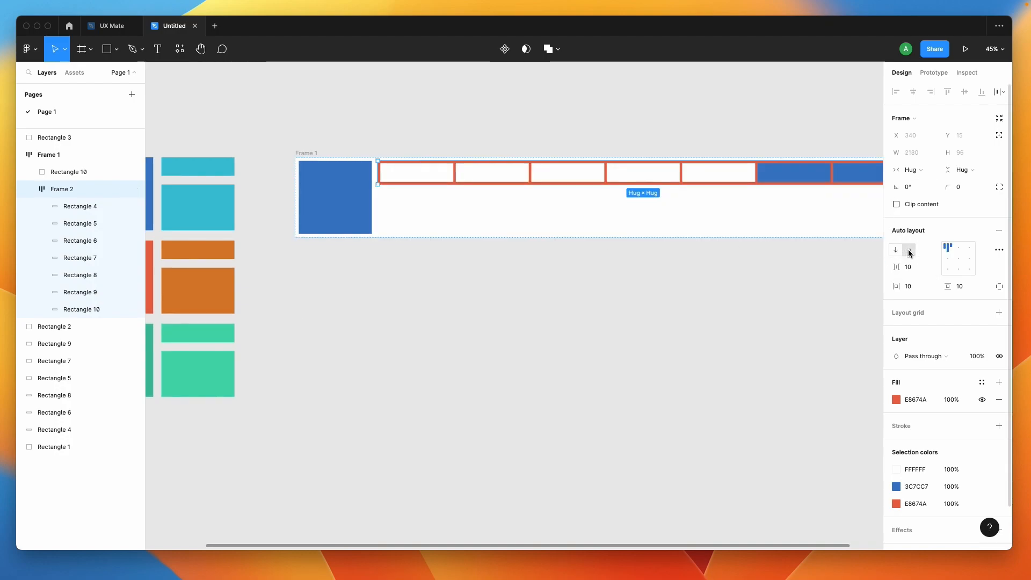
scroll(588, 259, right, 2)
scroll(588, 260, right, 1)
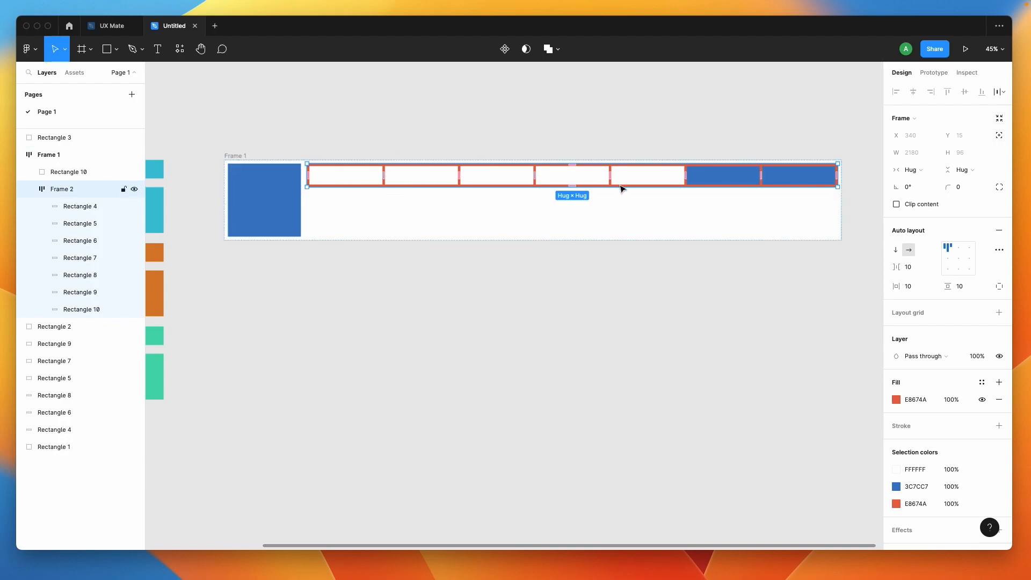
Toggle the red frame's auto layout direction between vertical and horizontal to compare them, ending on horizontal
click(670, 333)
click(331, 177)
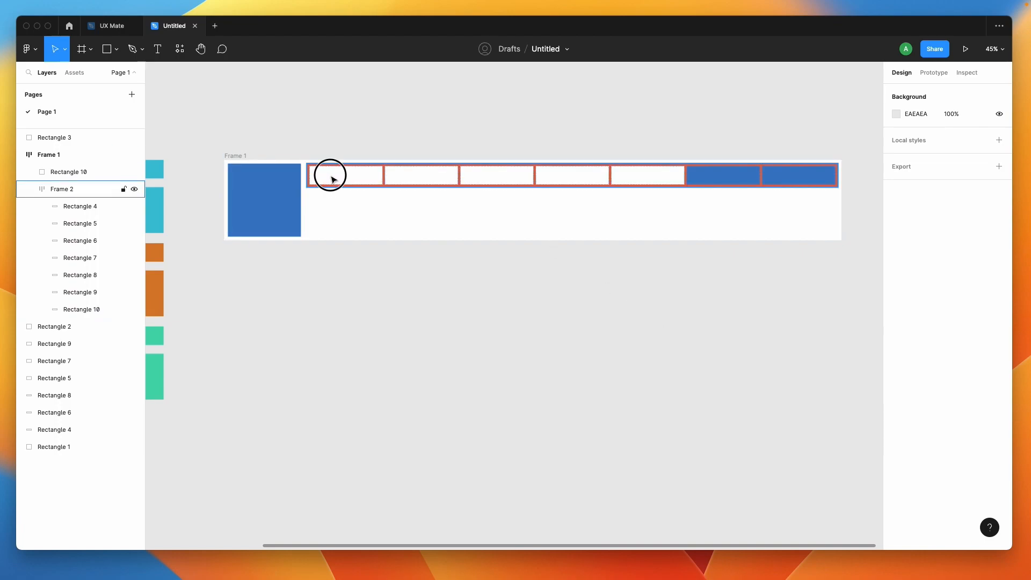
click(896, 251)
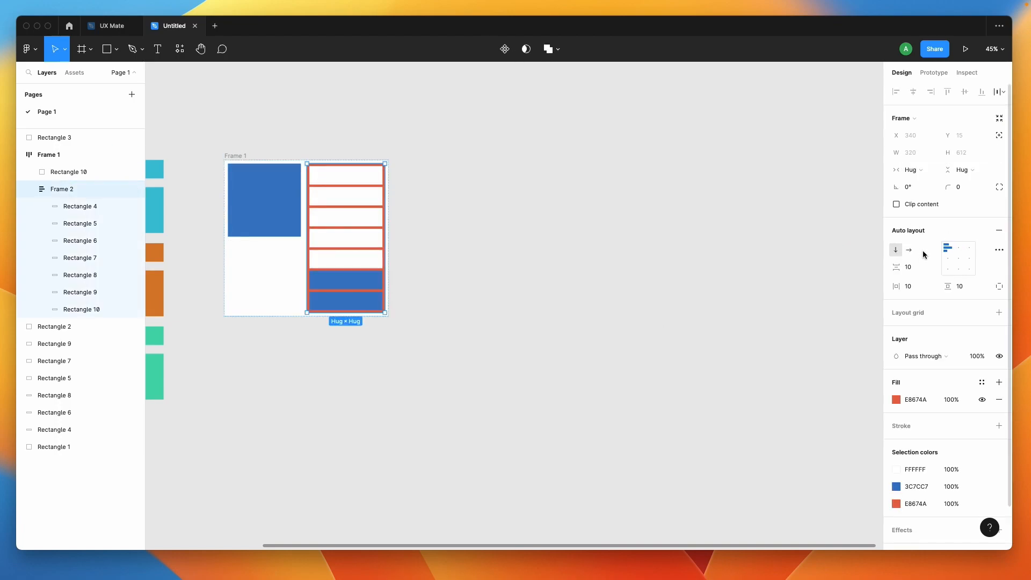
click(909, 251)
click(896, 250)
click(910, 250)
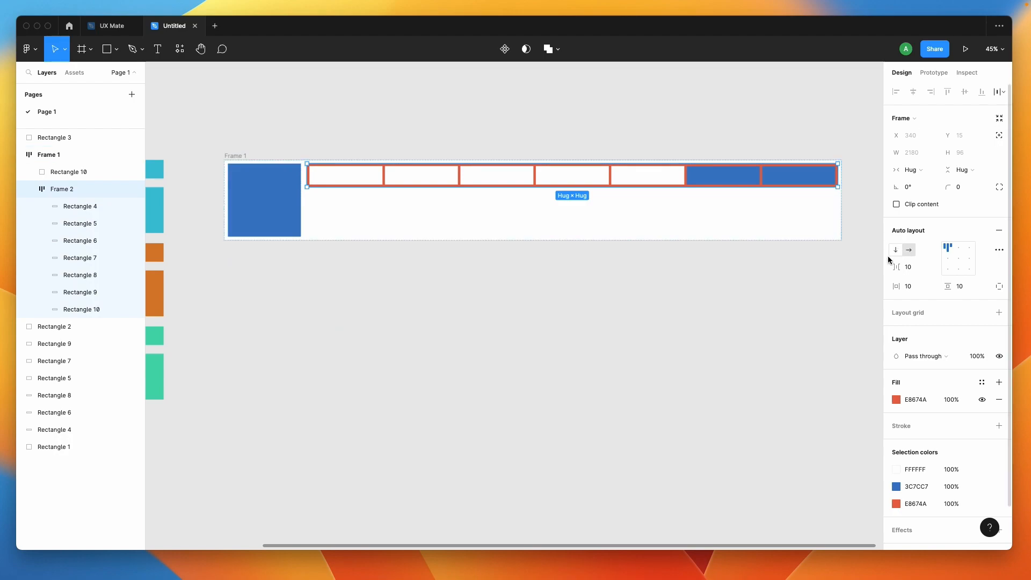
scroll(514, 300, right, 1)
click(511, 295)
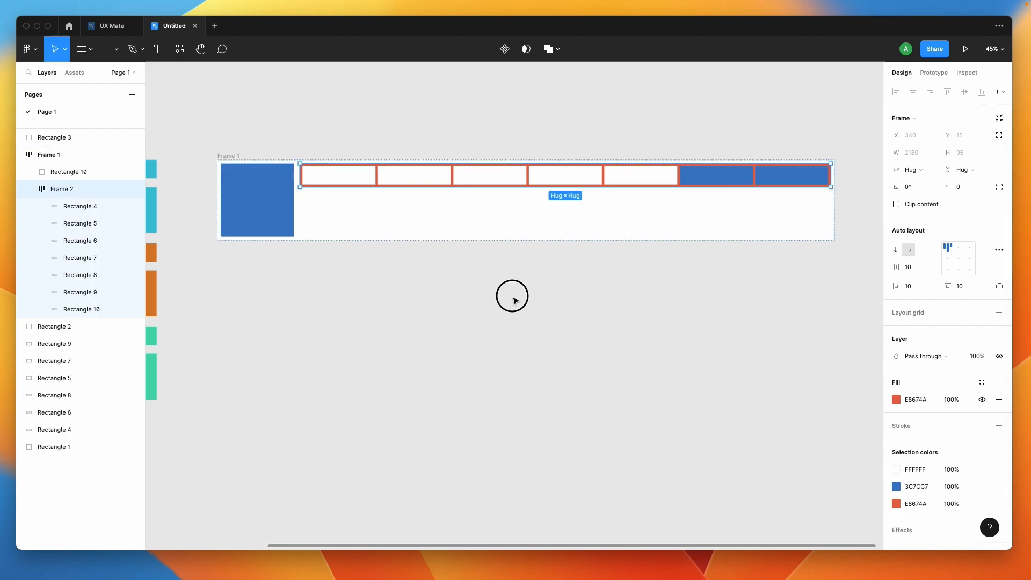
Give the outer Frame 1 a fixed width of 1920
click(339, 180)
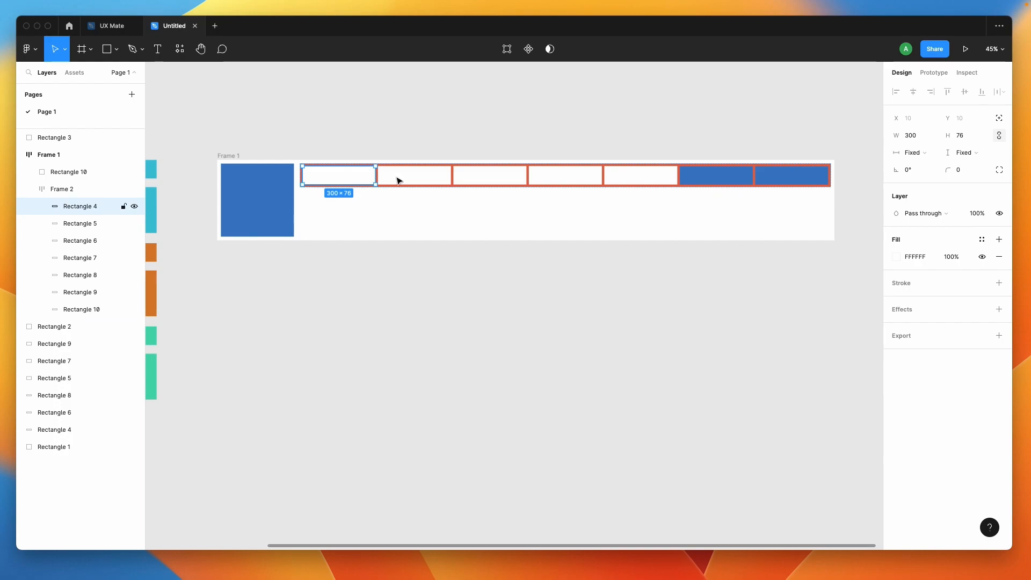
click(421, 280)
click(234, 157)
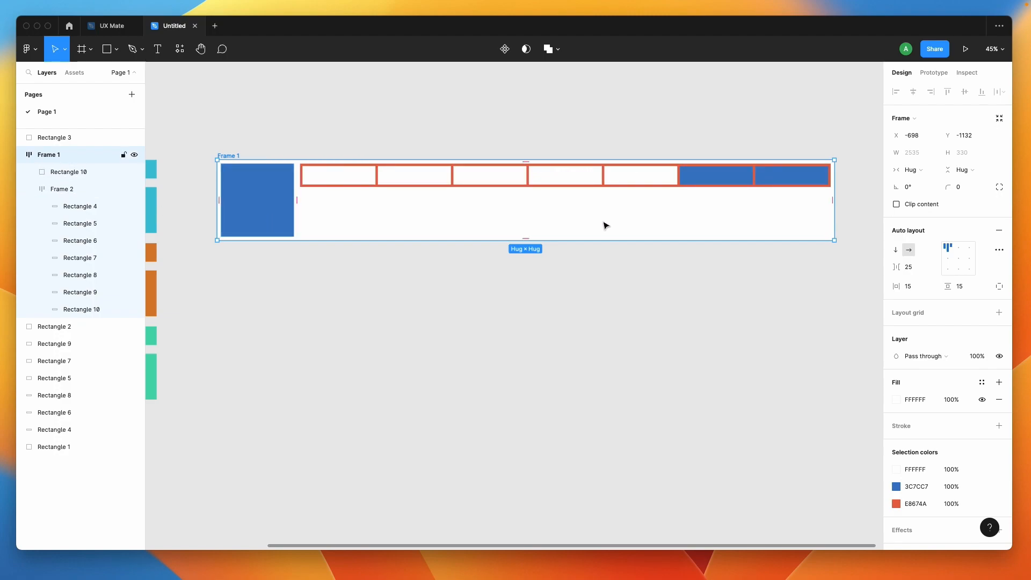
click(924, 168)
click(933, 154)
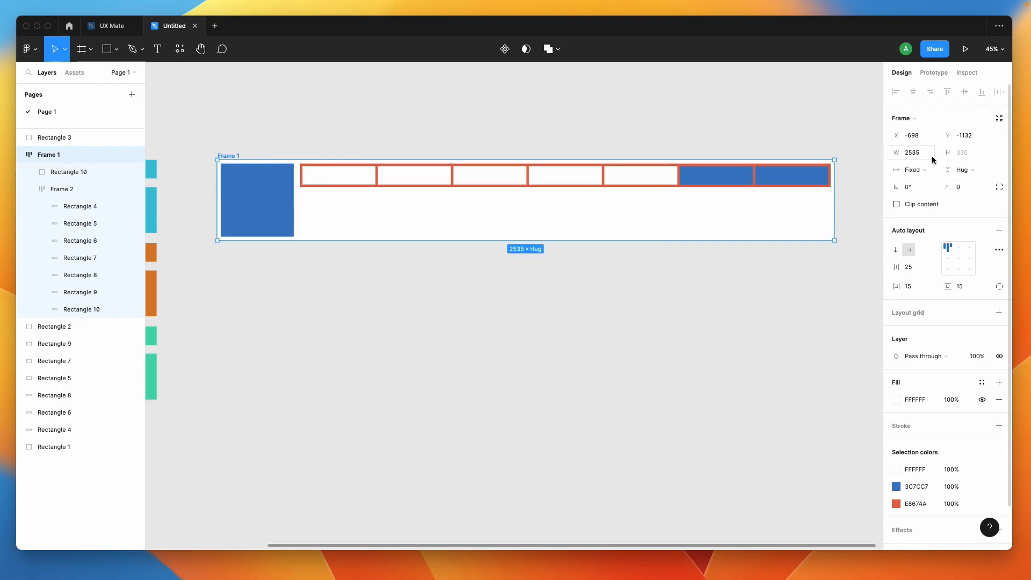
text(1920)
key(Return)
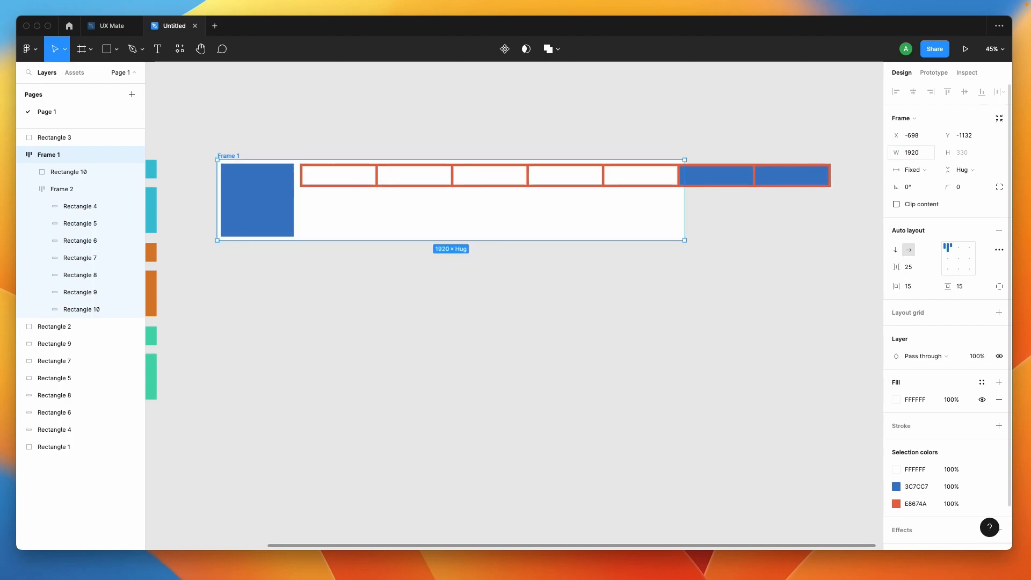
click(433, 289)
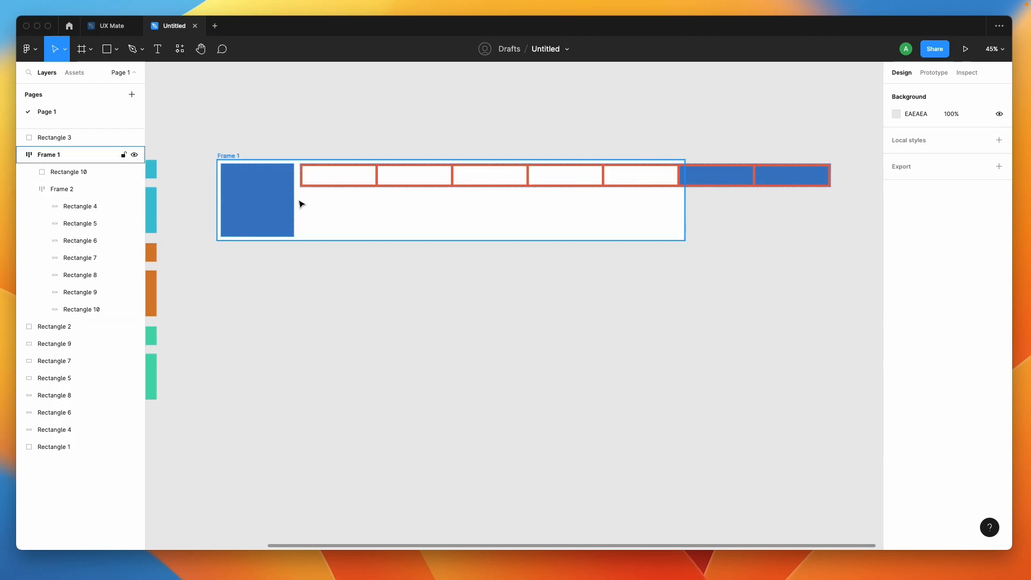
Set the horizontal resizing of the red inner frame to Fill container
click(320, 172)
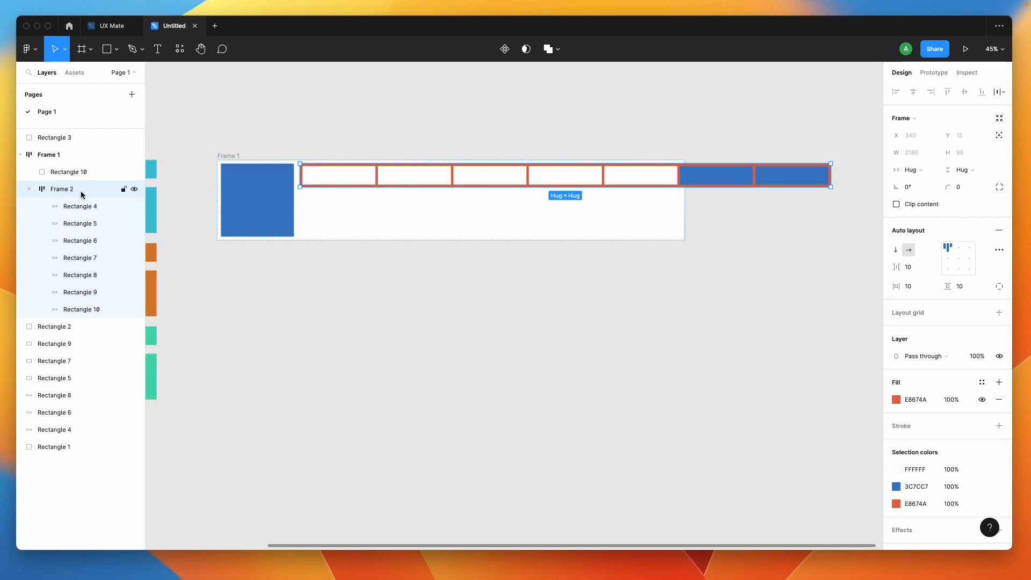
click(965, 170)
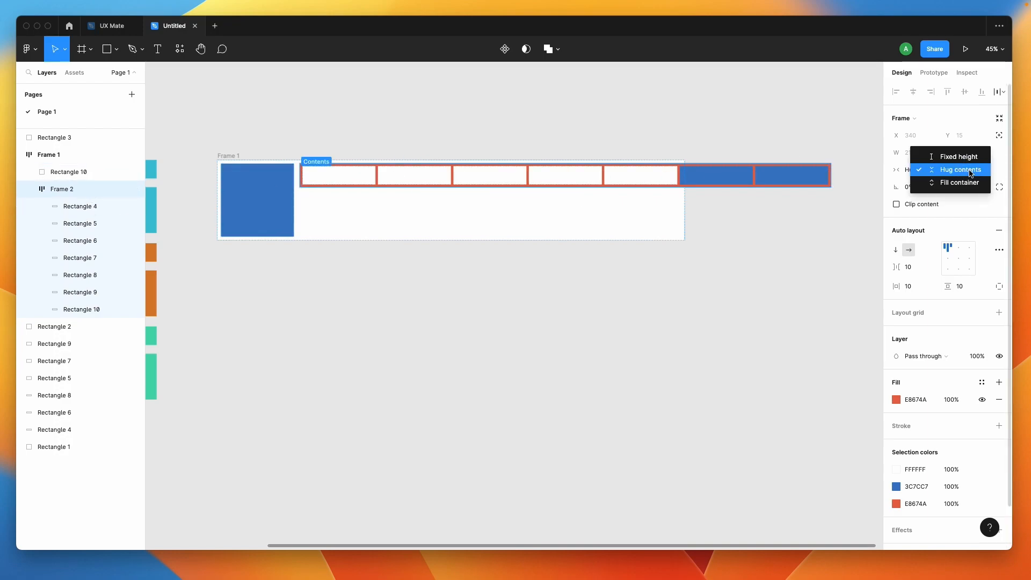
click(889, 171)
click(927, 170)
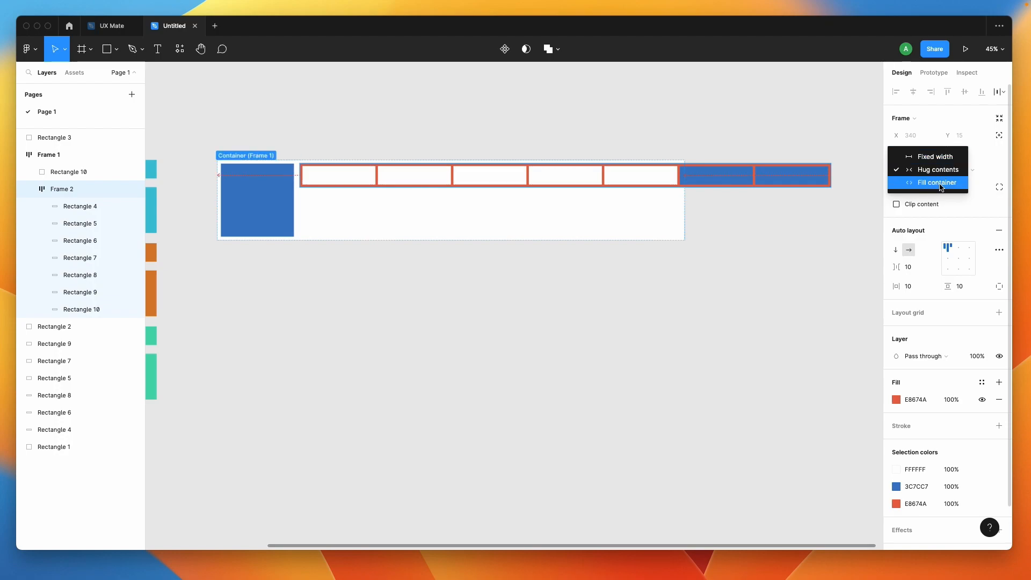
click(939, 184)
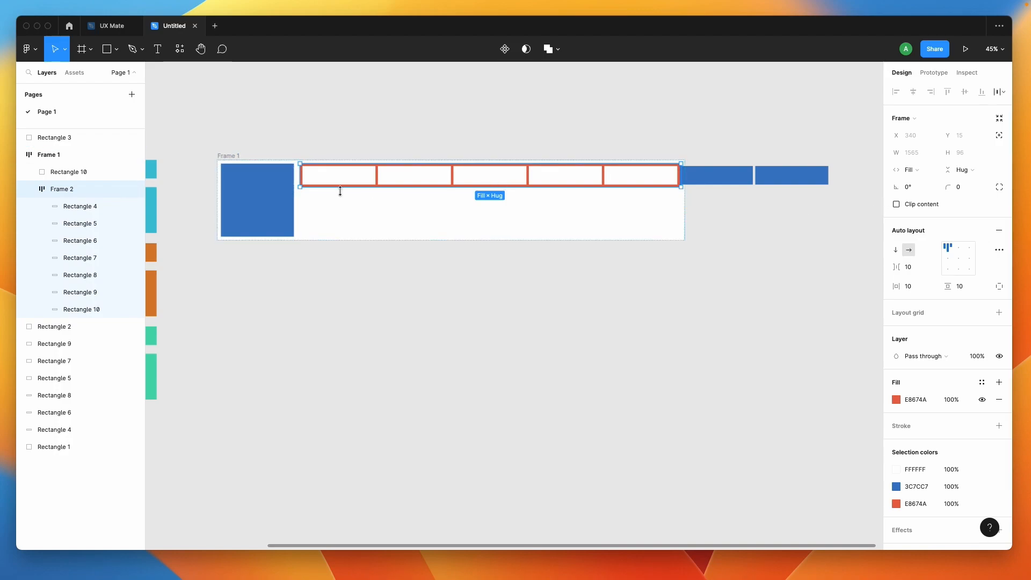
click(728, 222)
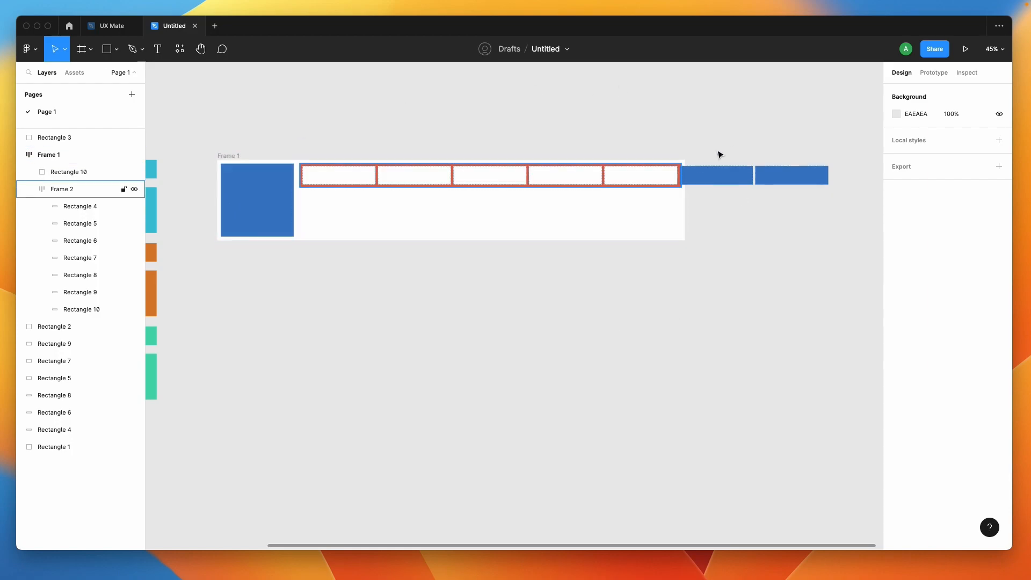
Set the horizontal resizing of all seven rectangles inside the red frame, Rectangle 4 through Rectangle 10, to Fill container
click(66, 195)
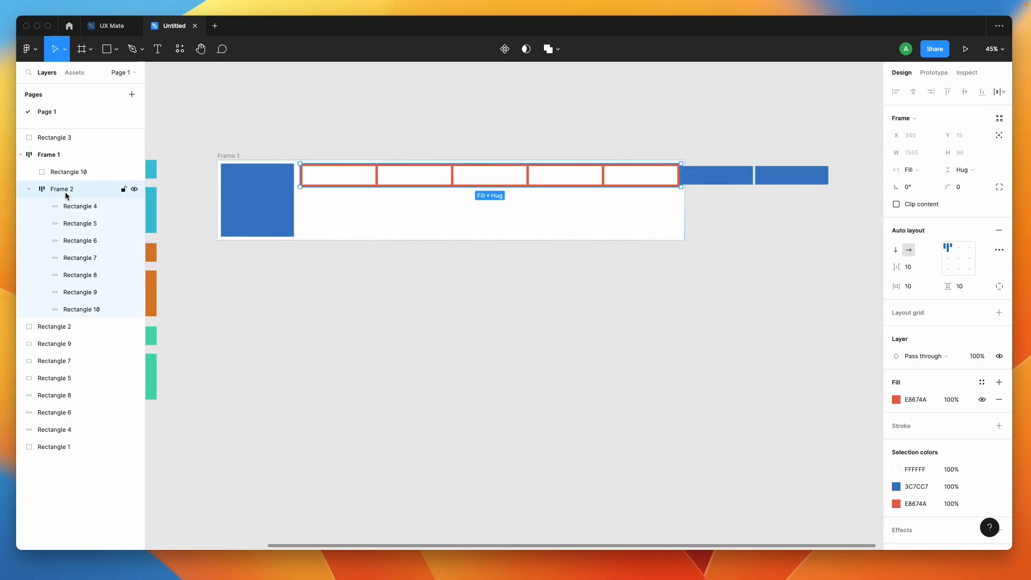
click(79, 207)
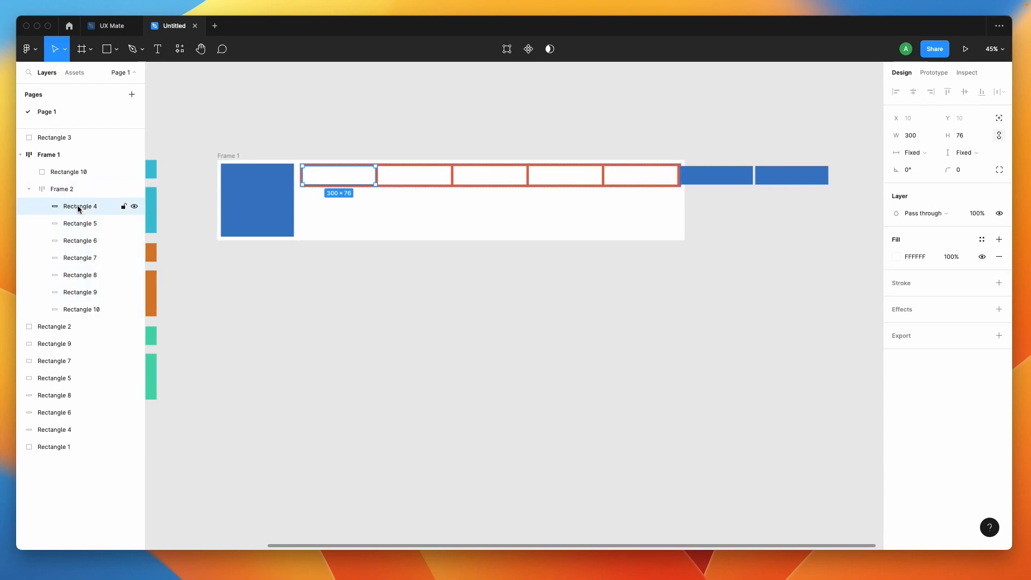
shift+click(93, 312)
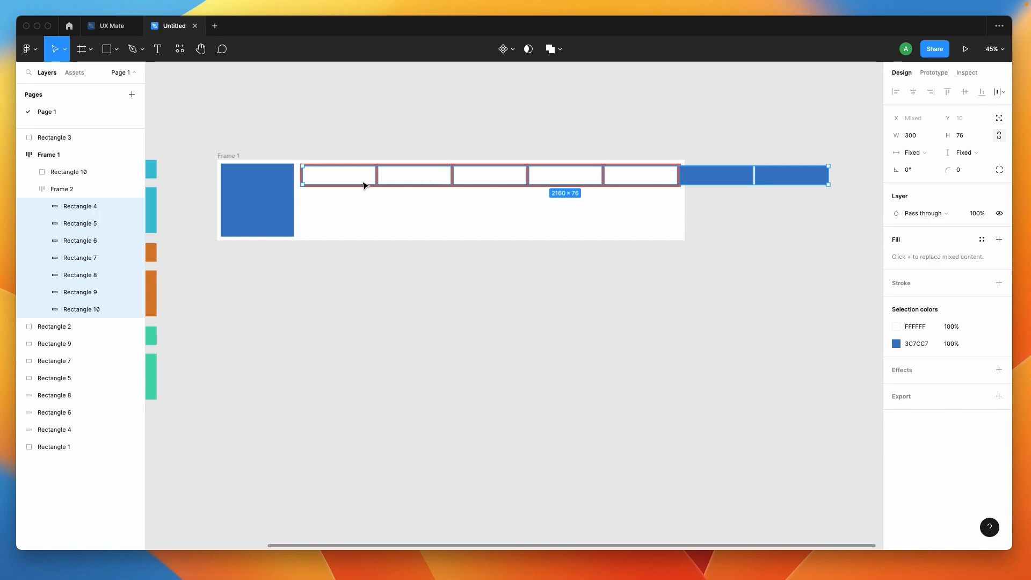
click(933, 154)
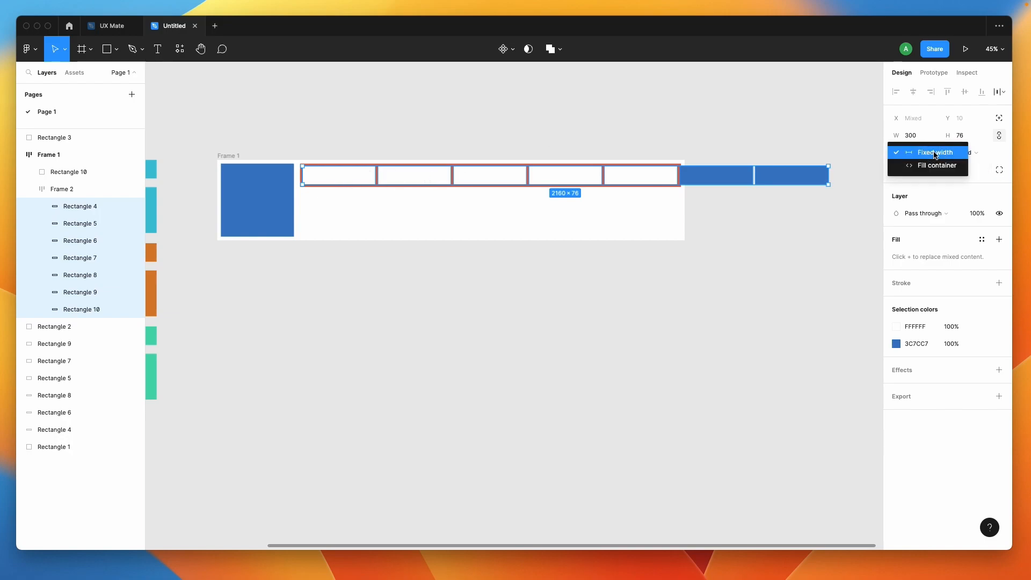
click(934, 166)
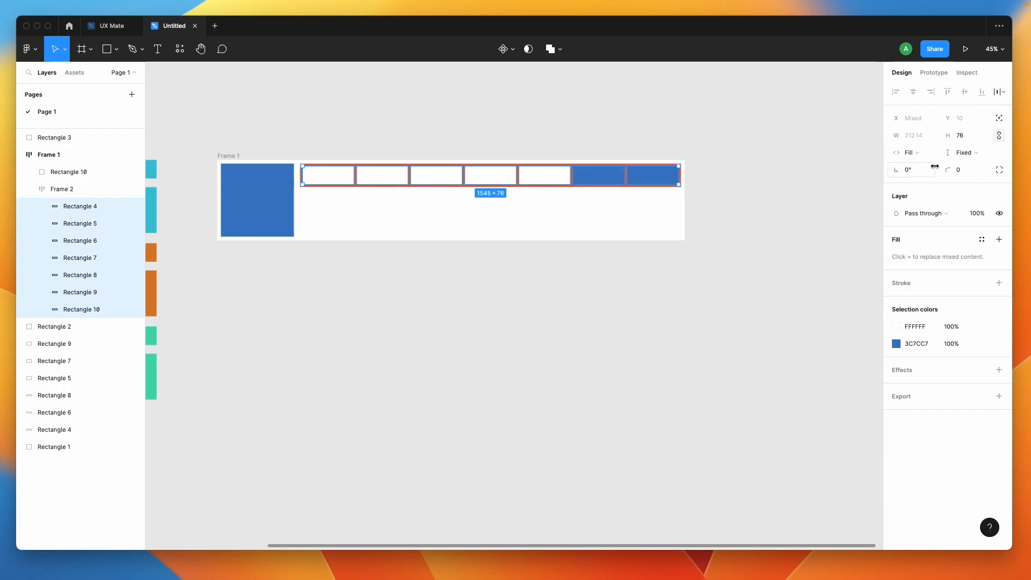
click(797, 262)
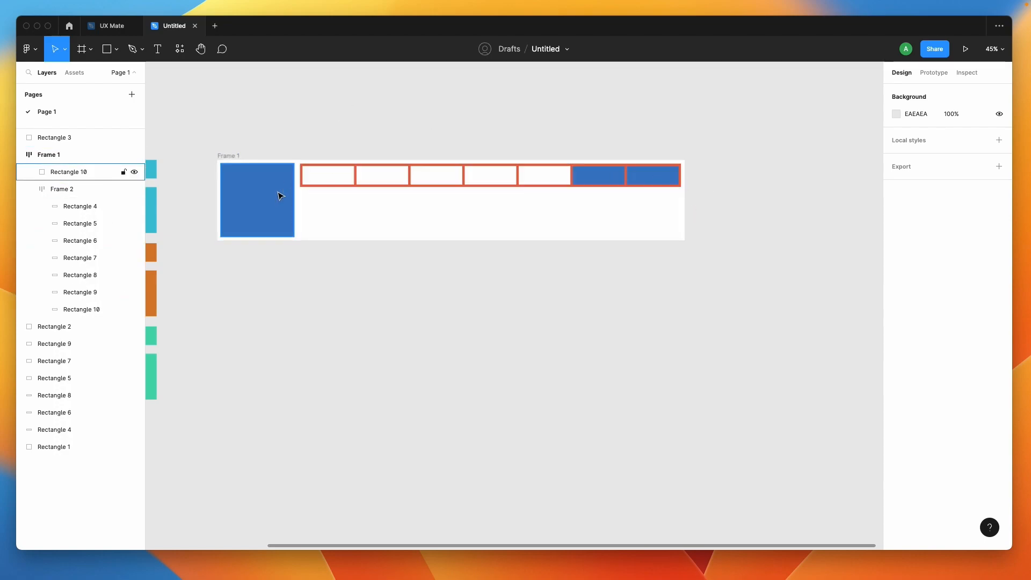
click(481, 179)
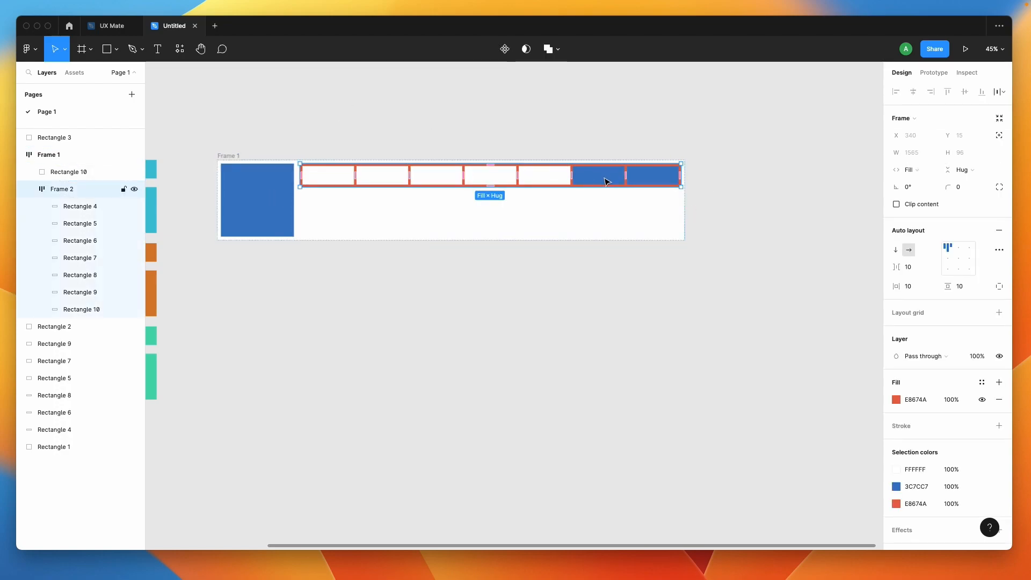
click(710, 250)
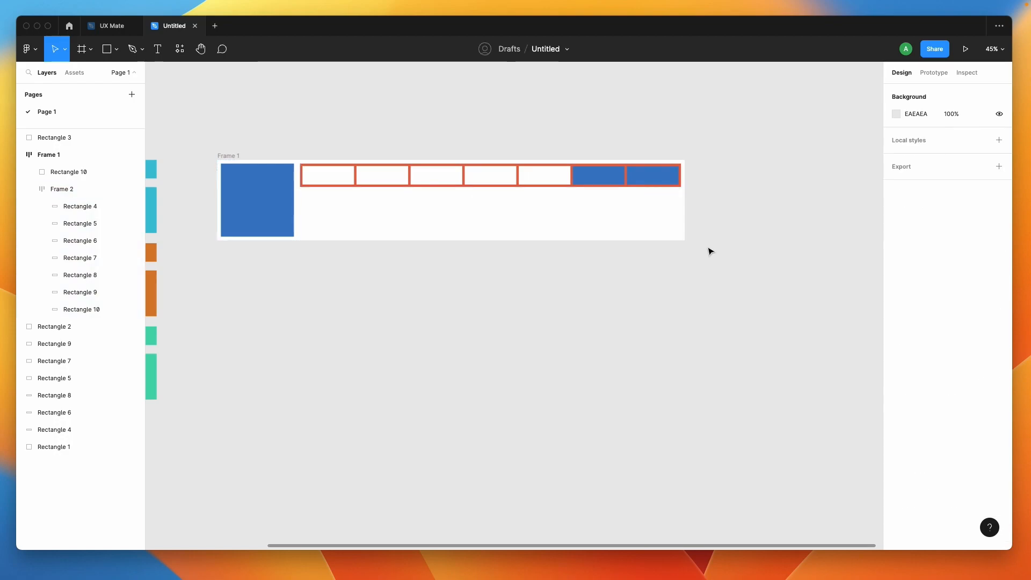
Resize Frame 1 to a width of about 2253 and delete the whole frame
click(234, 157)
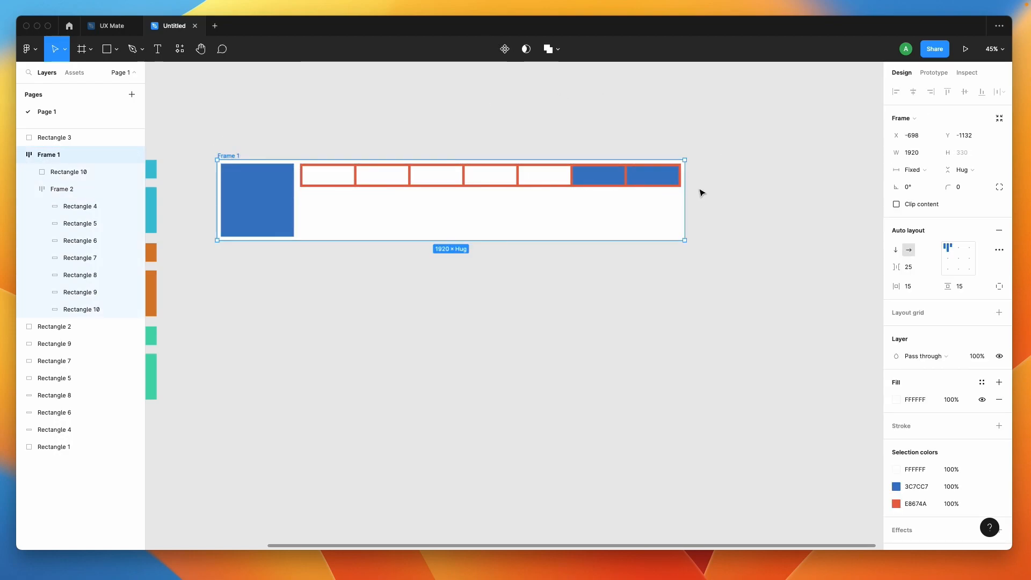
drag(687, 211, 778, 187)
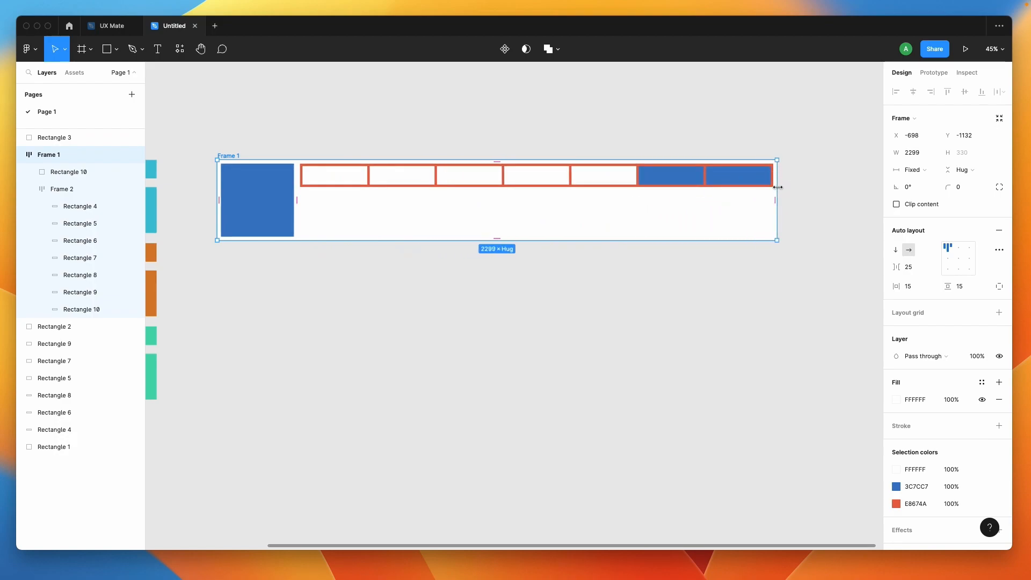
mouse_move(776, 218)
mouse_down()
mouse_move(525, 221)
mouse_move(786, 227)
mouse_move(488, 230)
mouse_move(768, 220)
mouse_move(762, 216)
mouse_up()
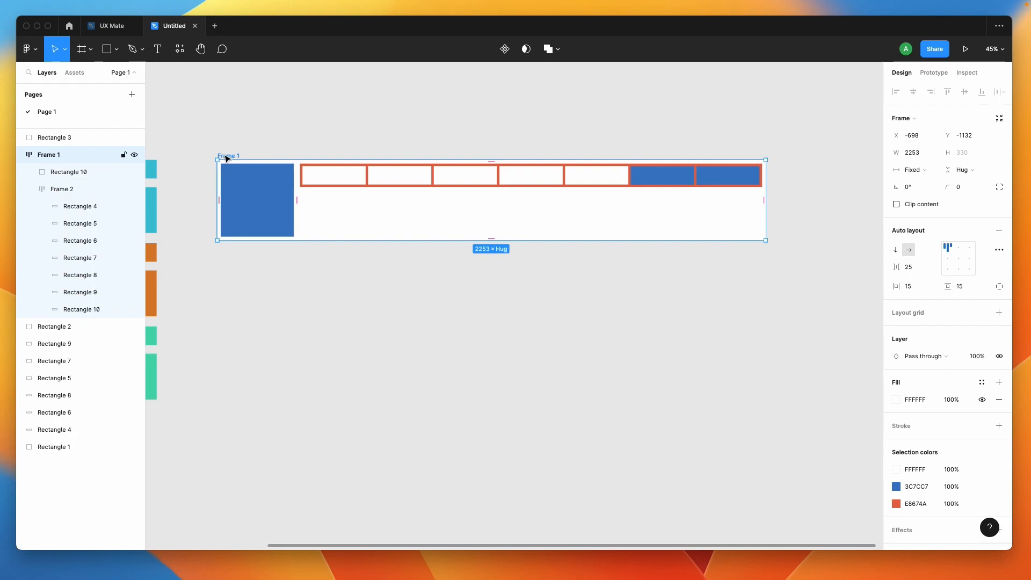
key(Delete)
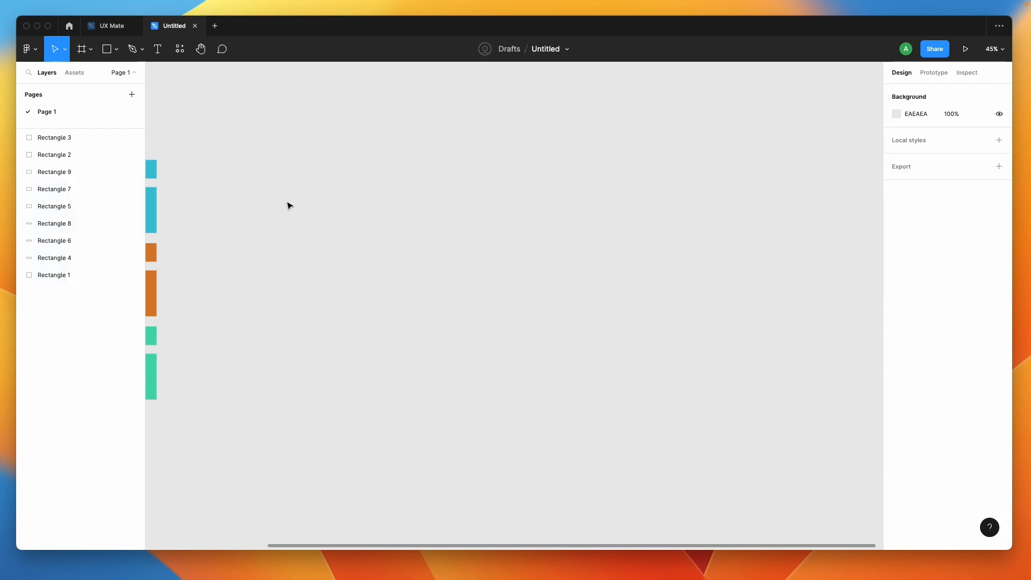
Place two copies of the blue 300 × 300 square side by side, apart from the swatches, and recolour the second one green 39BD9D
scroll(279, 216, left, 3)
scroll(280, 217, down, 3)
drag(183, 191, 391, 185)
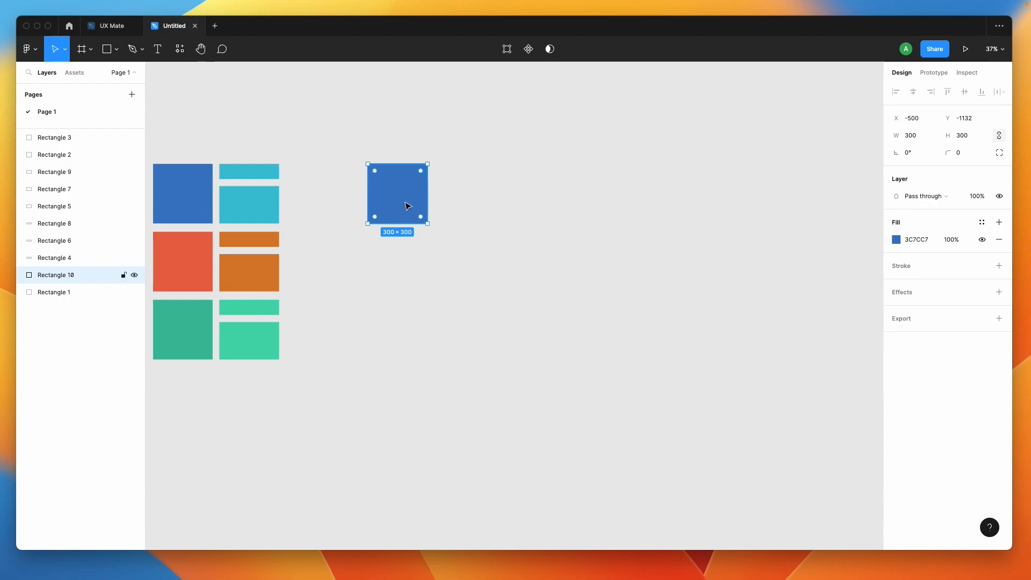
drag(408, 205, 474, 204)
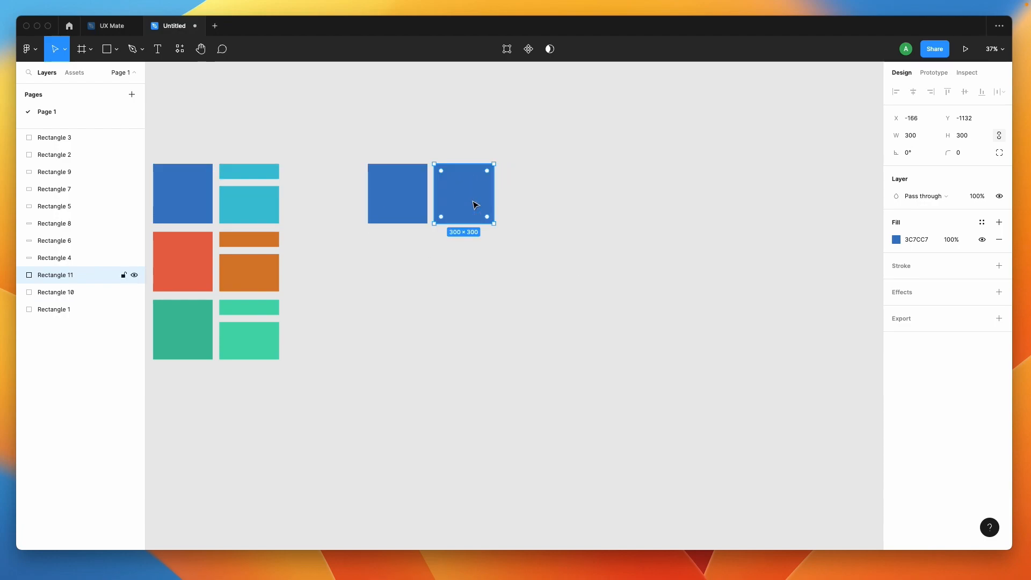
key(i)
click(221, 306)
Add auto layout to the copied blue and green squares together
drag(317, 134, 567, 226)
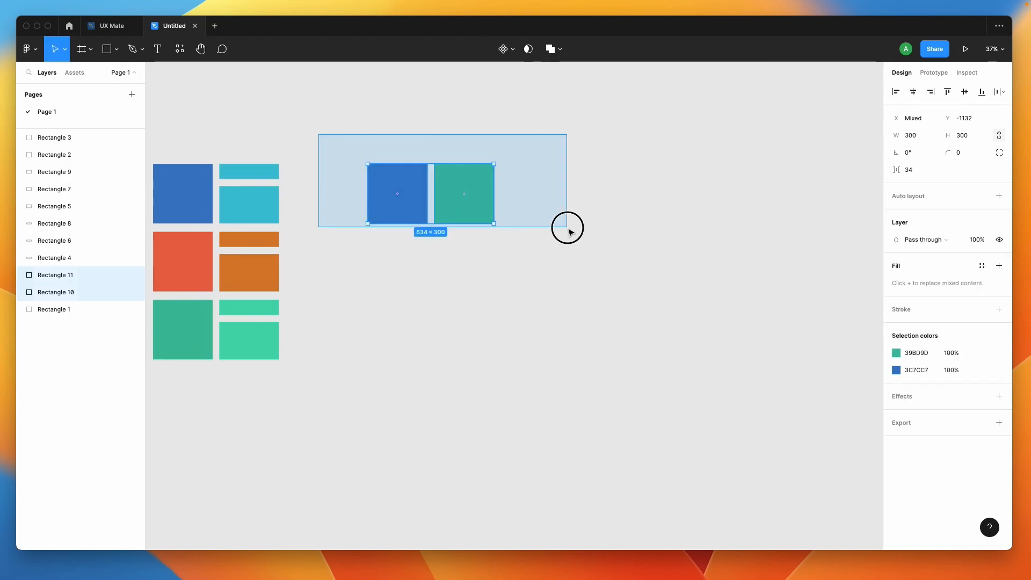
right_click(490, 184)
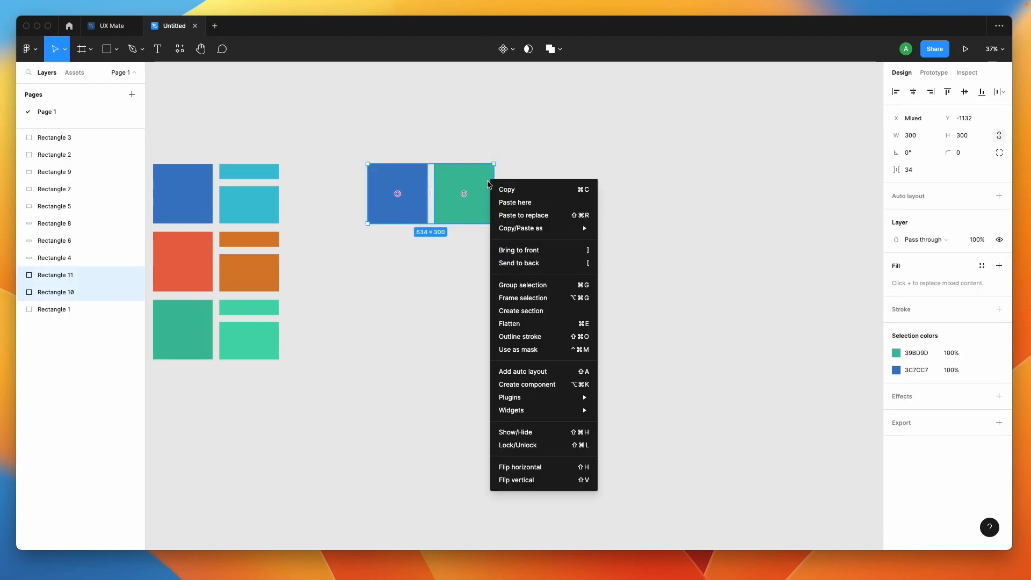
click(961, 204)
click(998, 196)
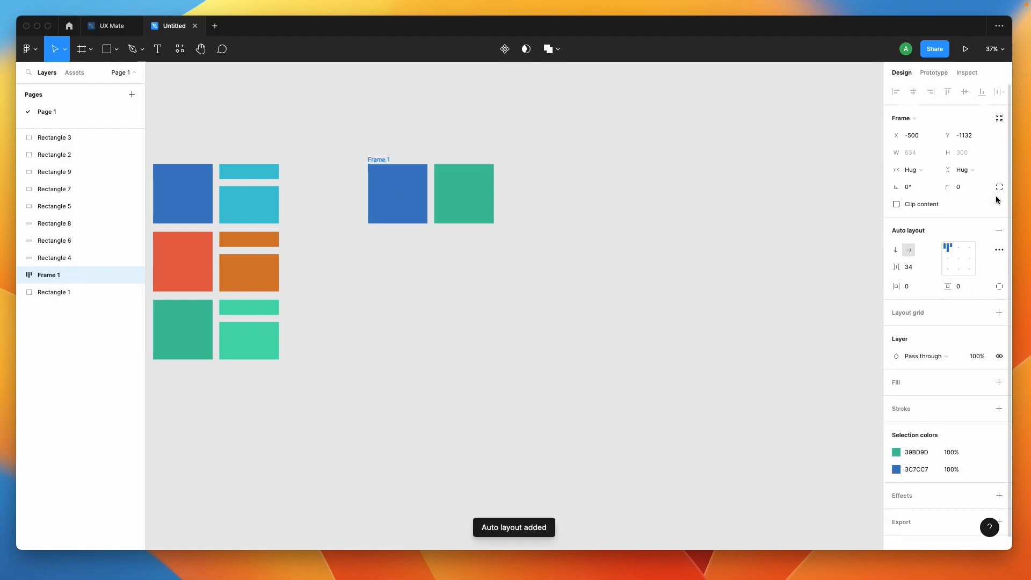
Give the new auto layout Frame 1 a fixed width of 1920
click(364, 164)
click(380, 158)
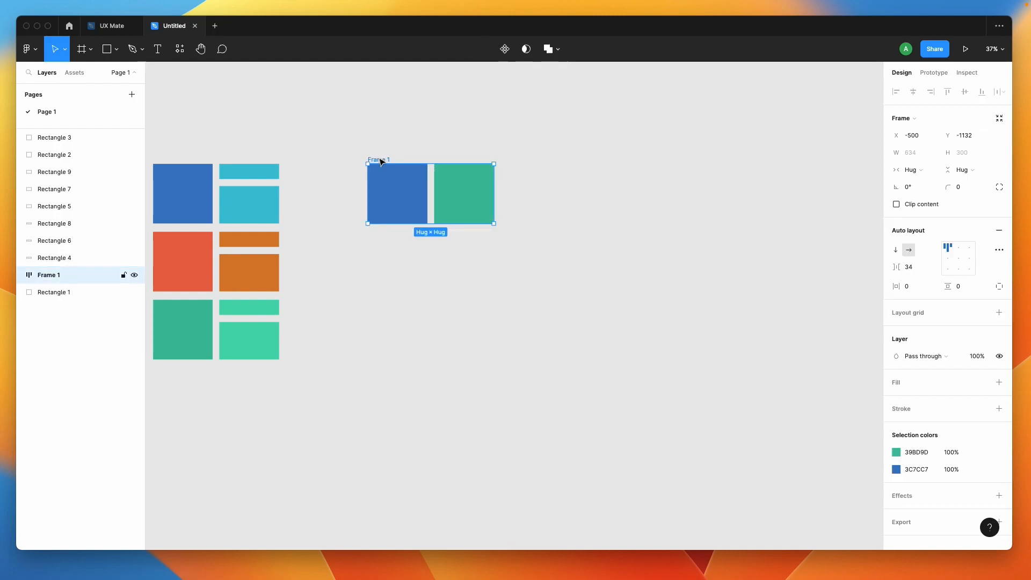
click(955, 166)
click(998, 164)
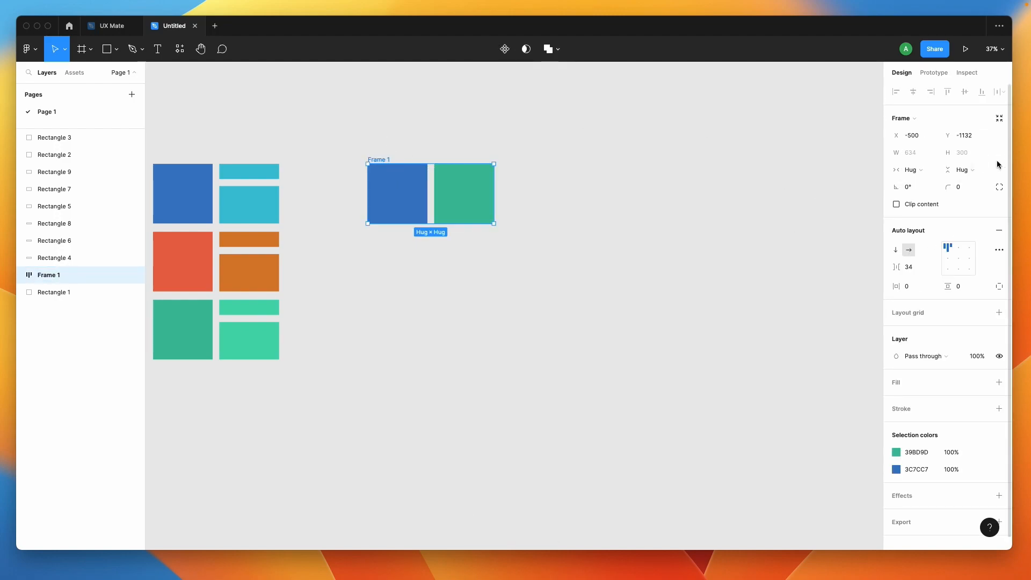
click(917, 169)
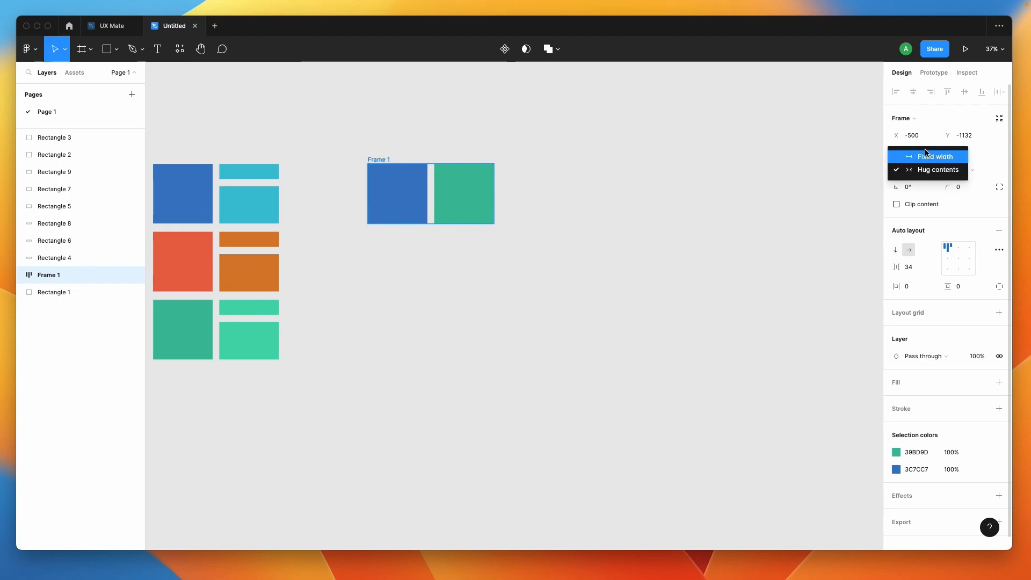
click(916, 156)
click(915, 156)
text(1)
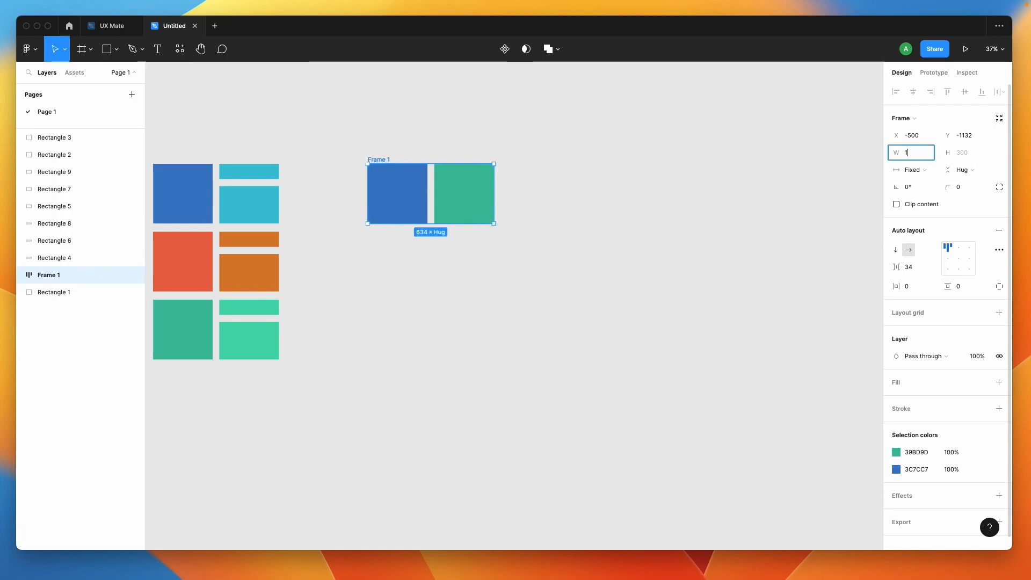
text(920)
key(Return)
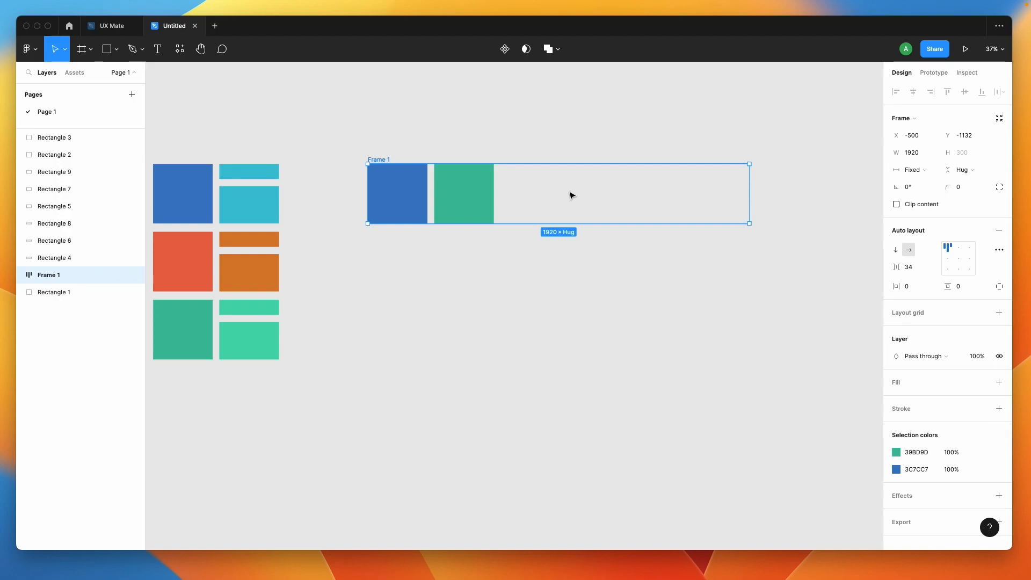
Set the horizontal resizing of both the blue and green squares in Frame 1 to Fill container
key(Return)
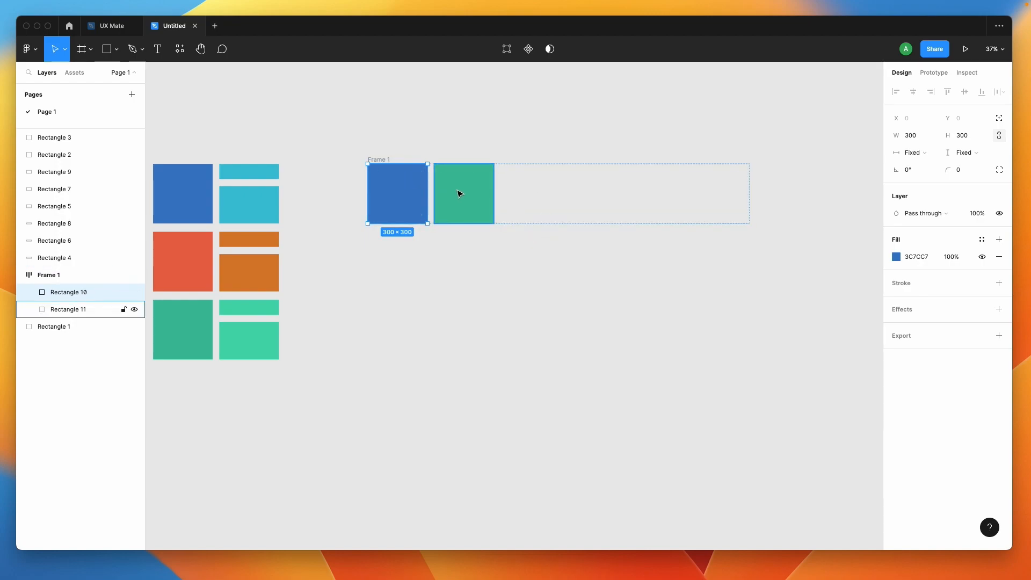
shift+click(475, 207)
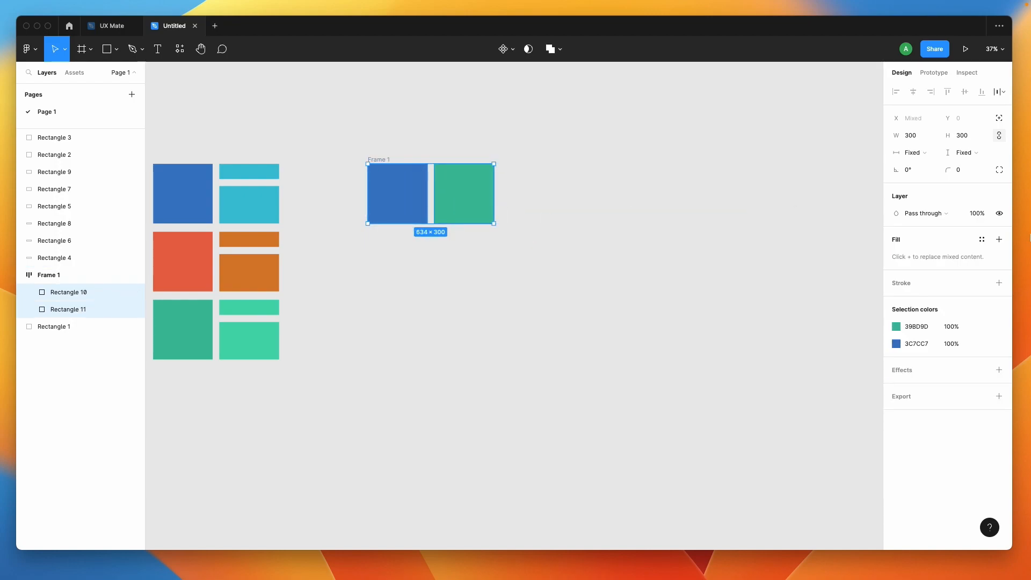
click(919, 152)
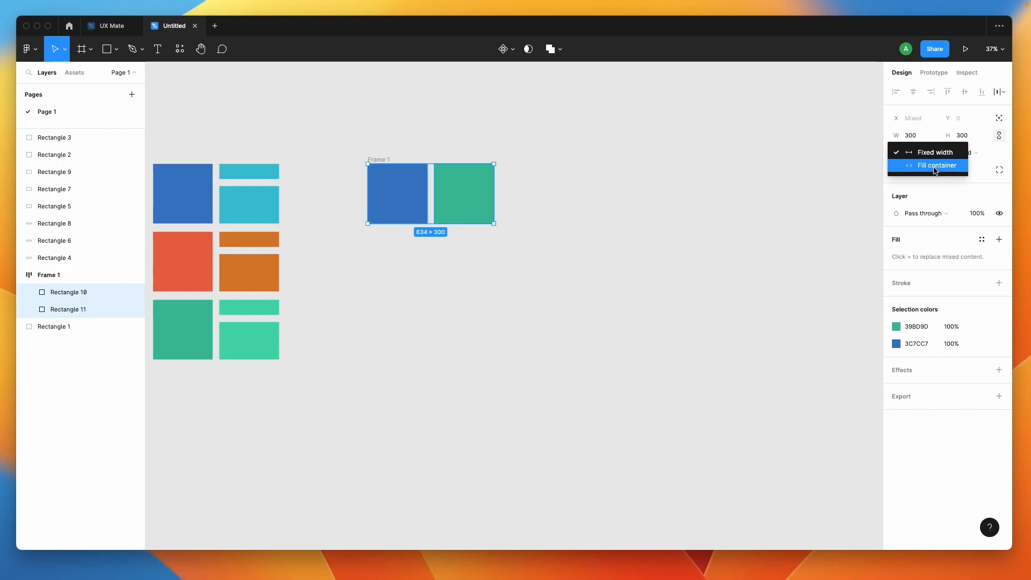
click(937, 165)
click(654, 300)
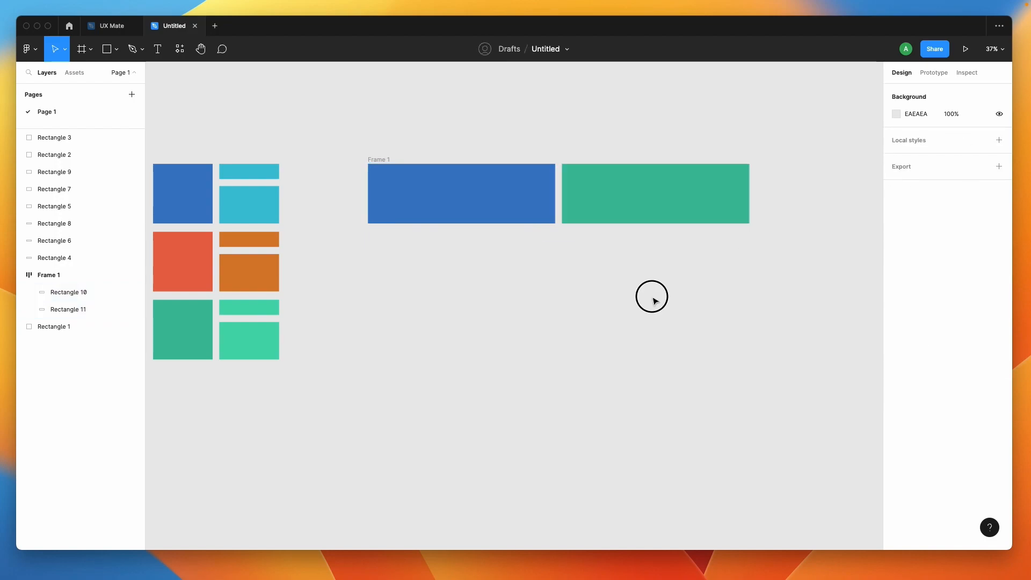
click(439, 195)
click(661, 198)
click(481, 208)
click(586, 210)
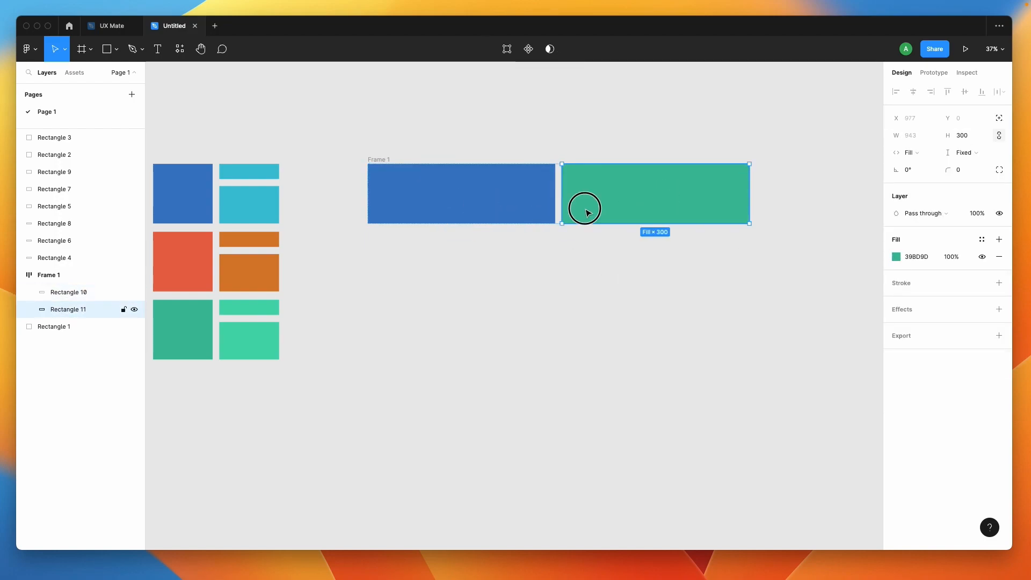
click(539, 266)
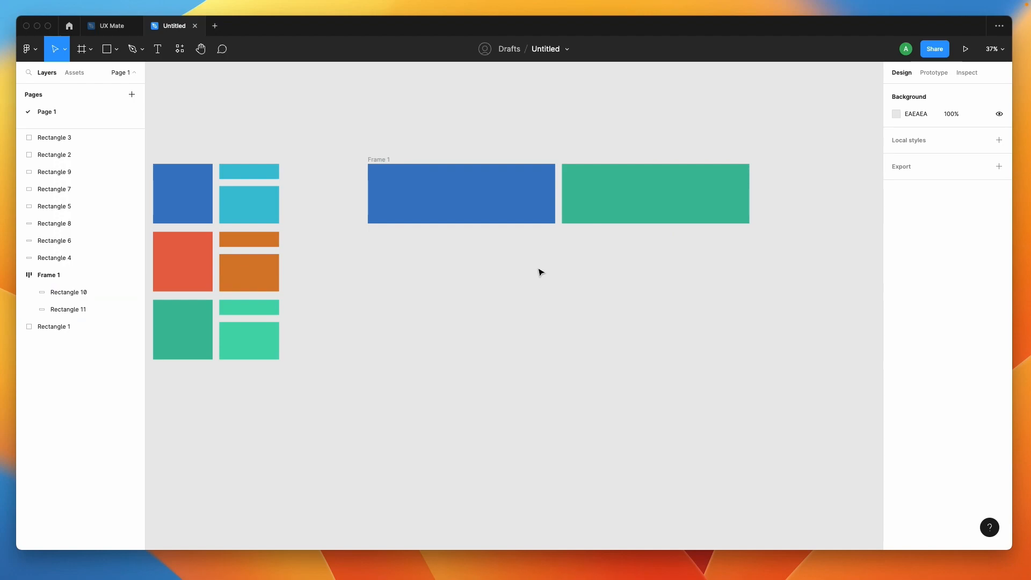
Increase the spacing between the items of Frame 1 to 124
click(378, 160)
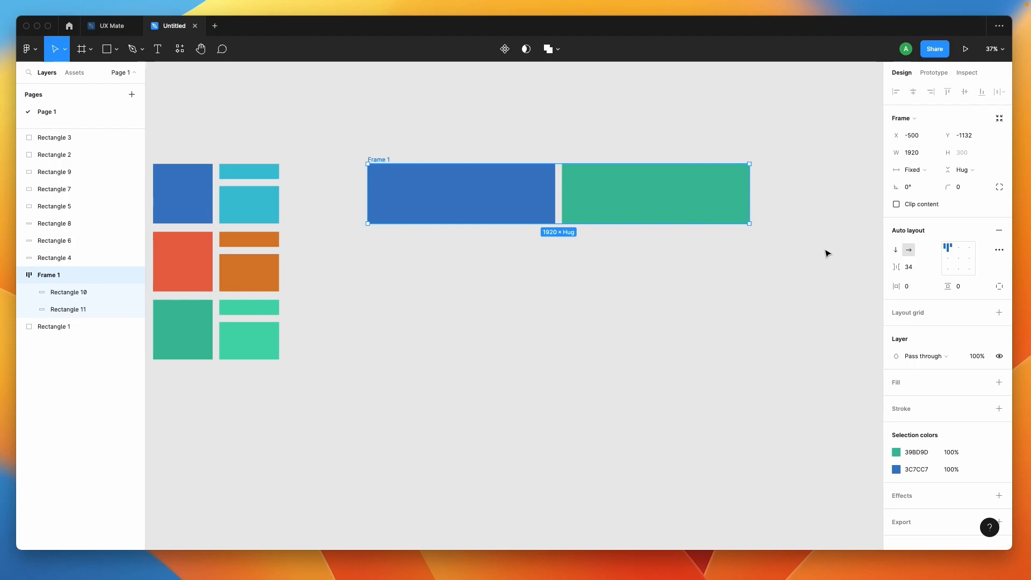
click(757, 311)
click(384, 159)
click(922, 269)
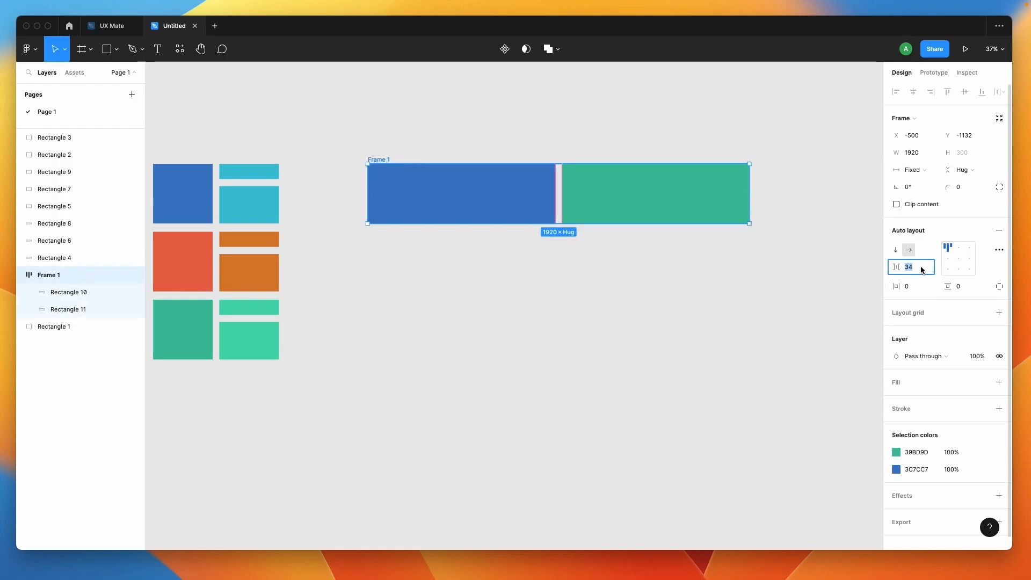
key(shift+Up)
key(shift+Up)
key(shift+Up)
key(shift+Up)
key(shift+Up)
key(shift+Up)
key(shift+Up)
key(shift+Up)
key(shift+Up)
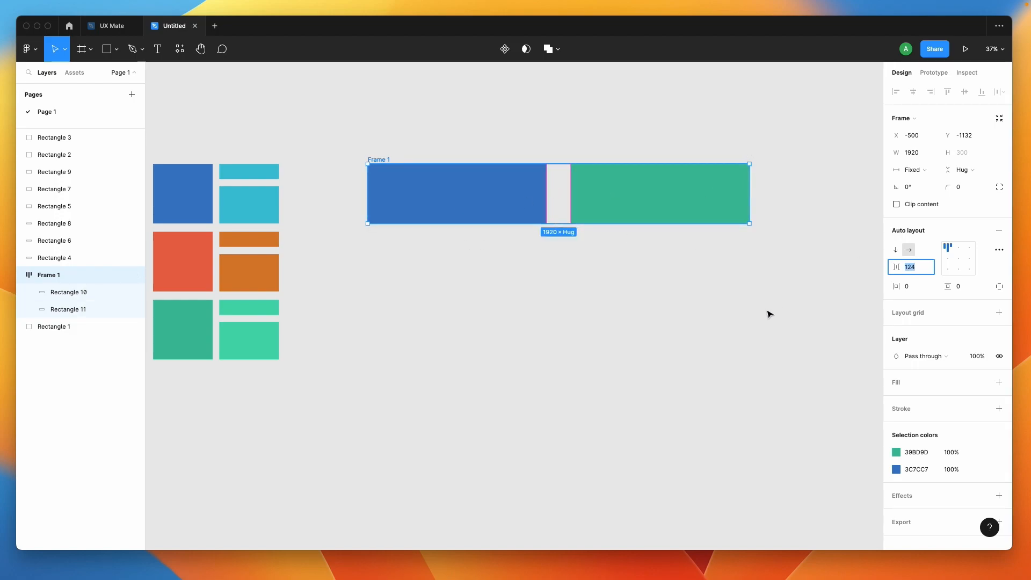
Set the horizontal padding of Frame 1 to 30
click(385, 159)
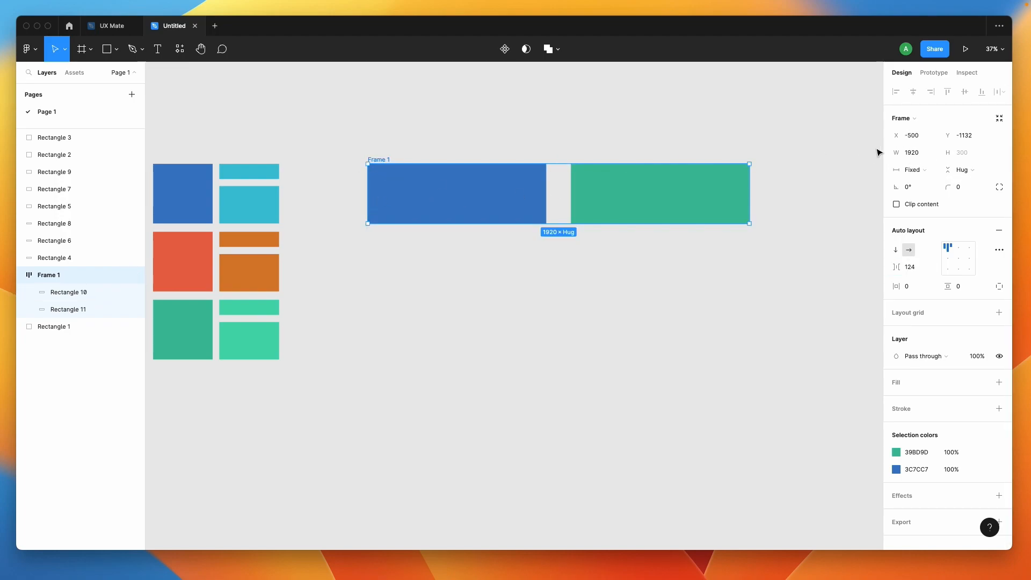
click(483, 212)
shift+click(685, 213)
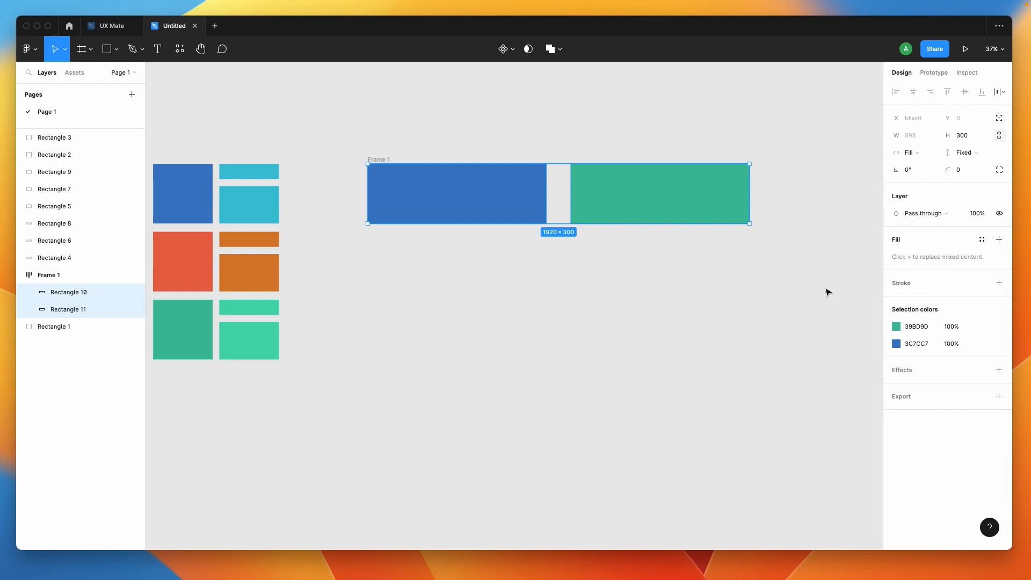
click(624, 268)
click(375, 159)
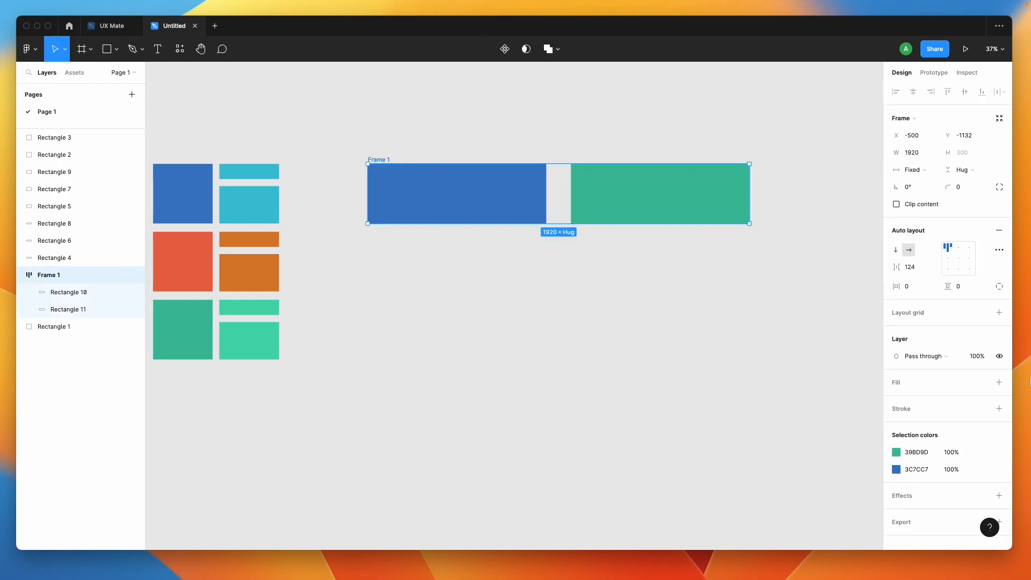
click(924, 290)
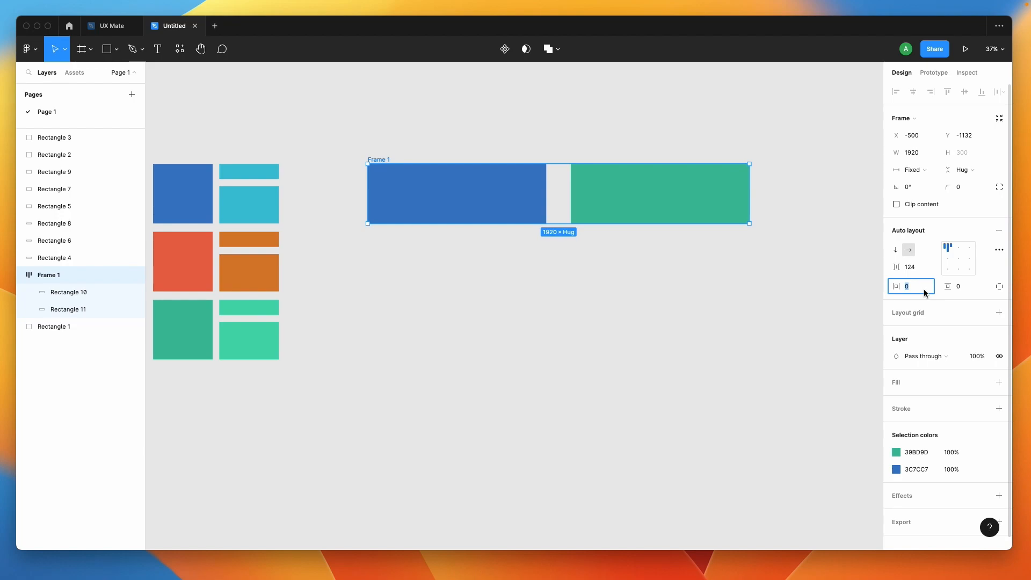
text(30)
key(Tab)
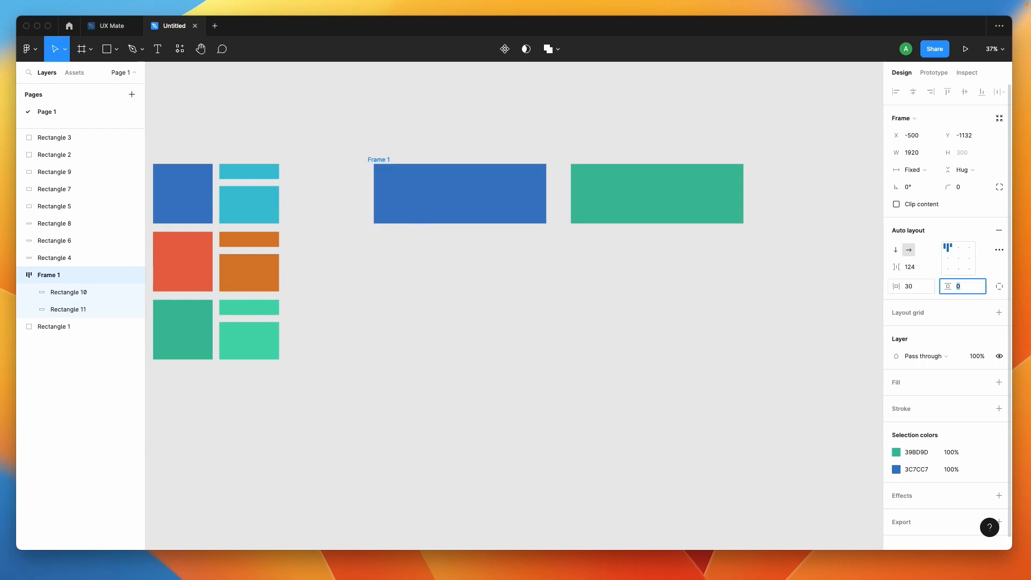
Add a white FFFFFF fill to Frame 1
click(386, 159)
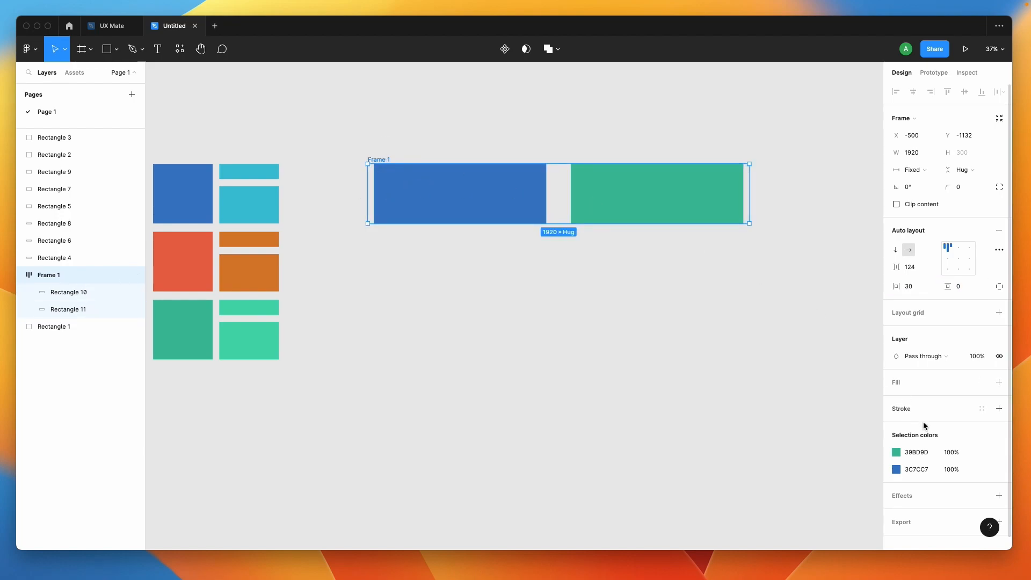
click(999, 382)
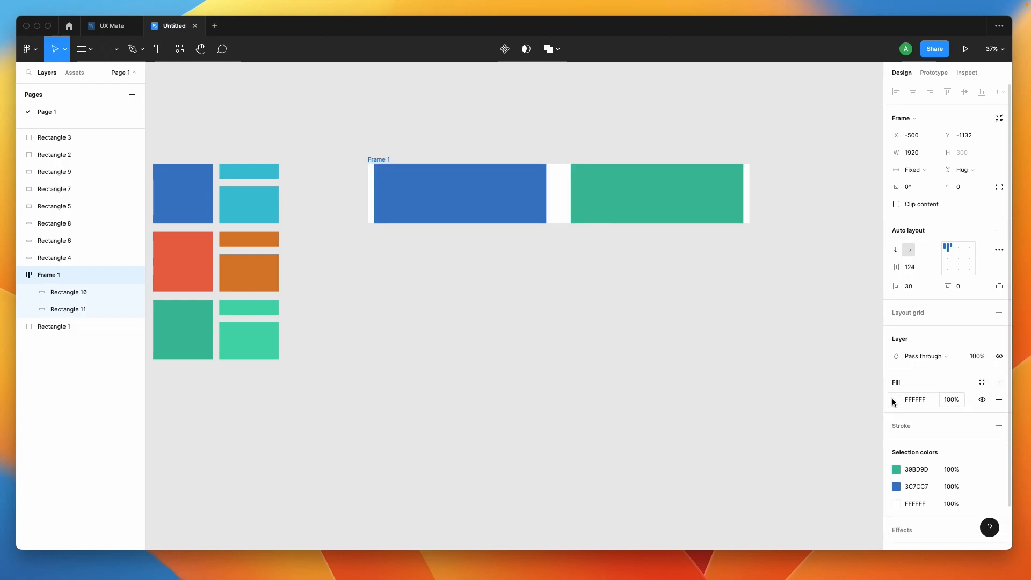
click(717, 367)
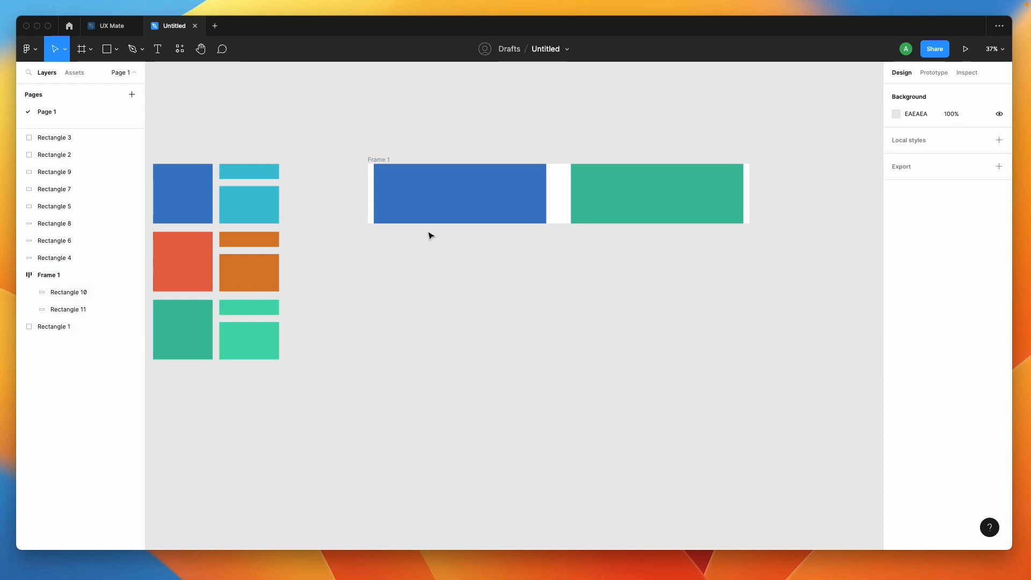
Set the spacing between the items of Frame 1 to 120 and its vertical padding to 20
click(382, 161)
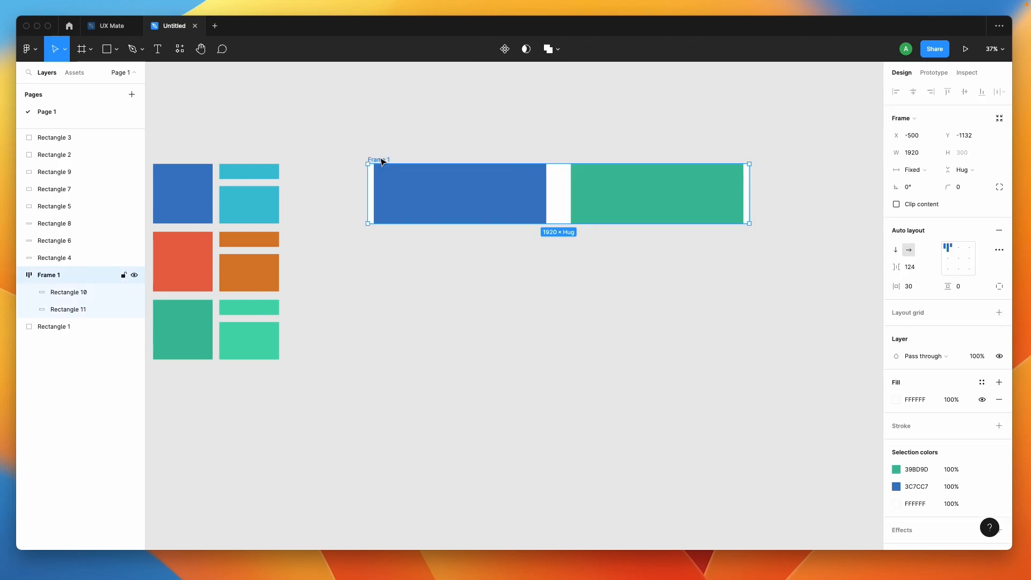
click(919, 268)
text(120)
key(Return)
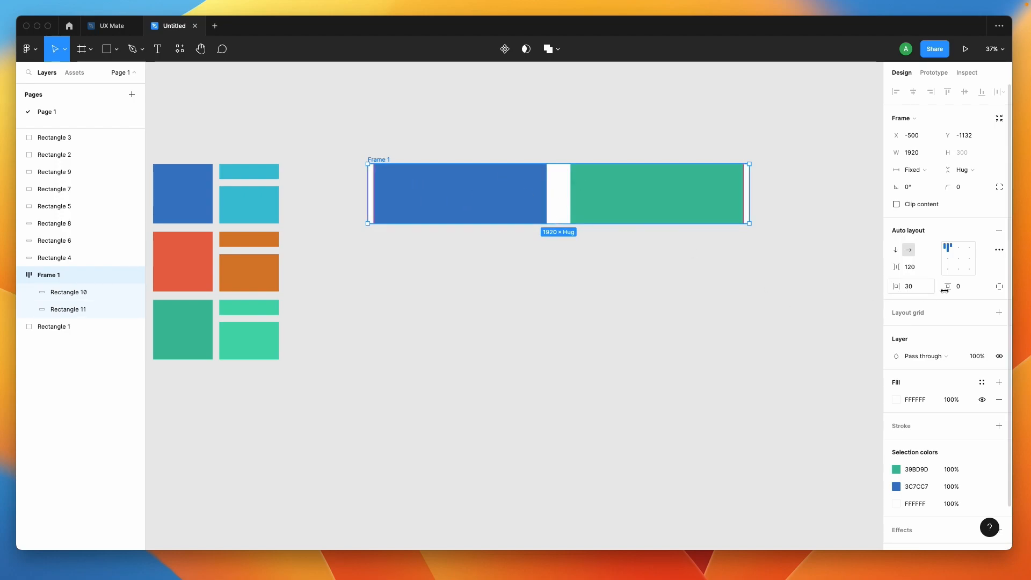
text(20)
key(Return)
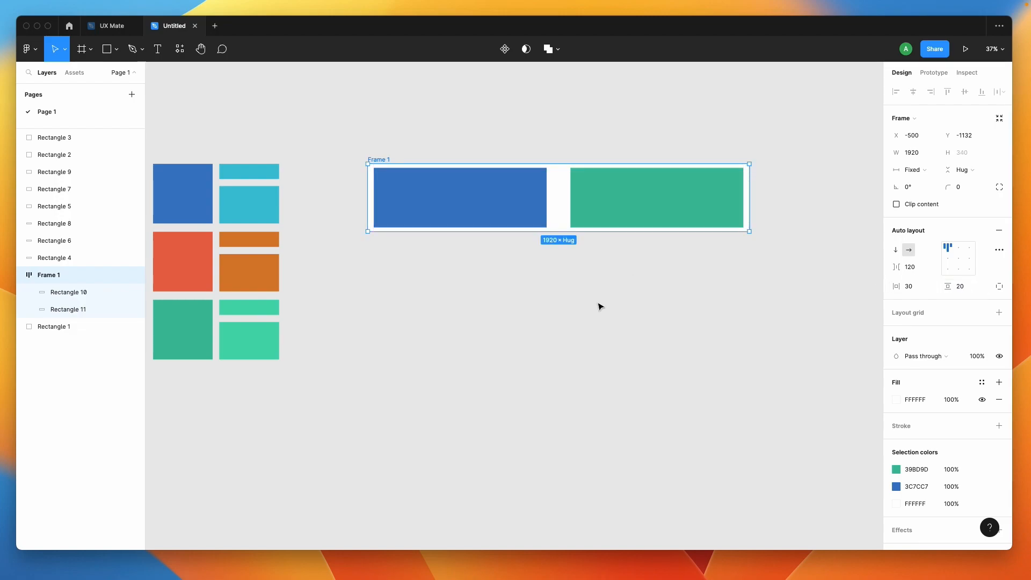
Set the vertical resizing of both the blue and green rectangles in Frame 1 to Fill container
click(542, 191)
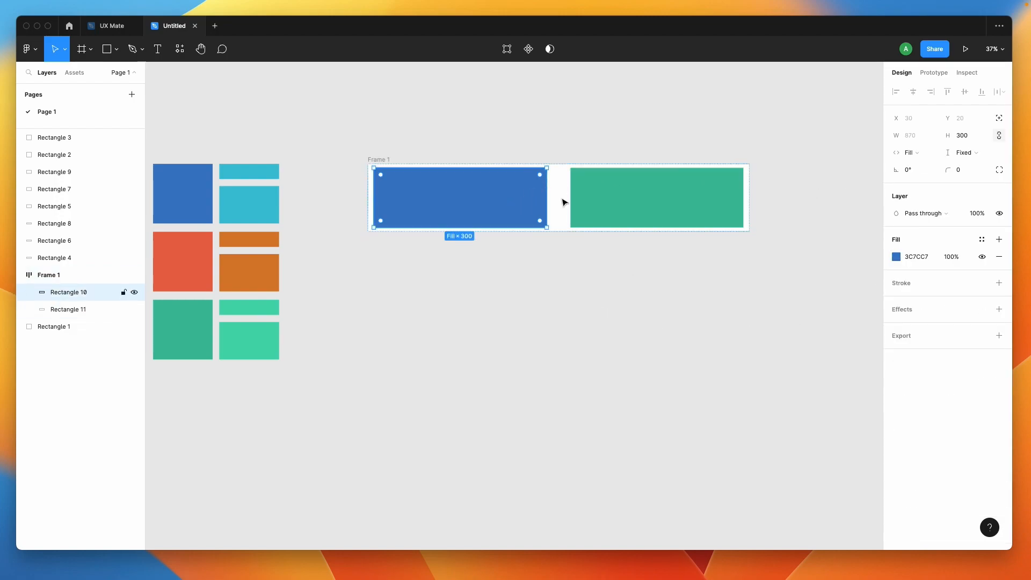
shift+click(676, 202)
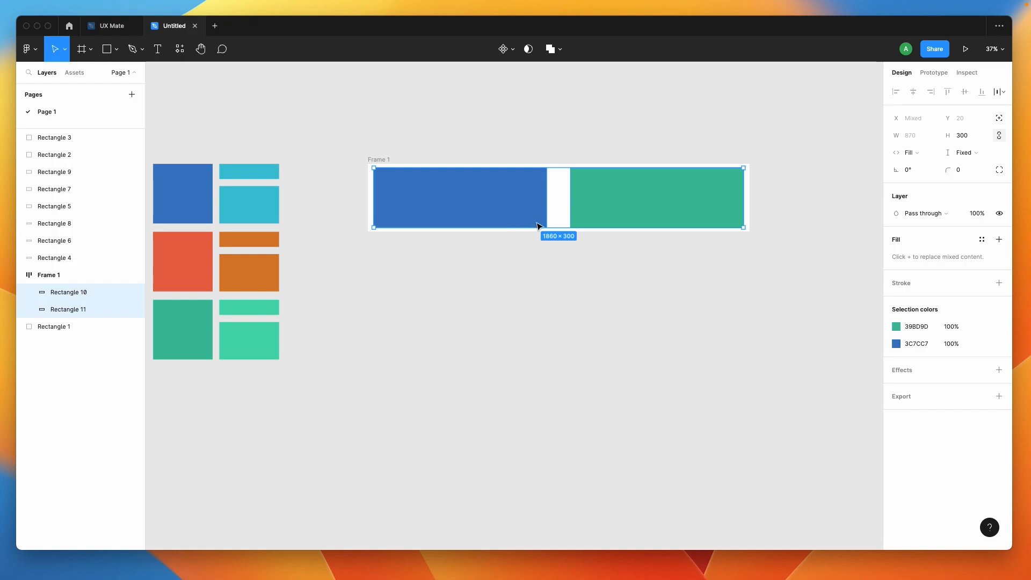
click(973, 153)
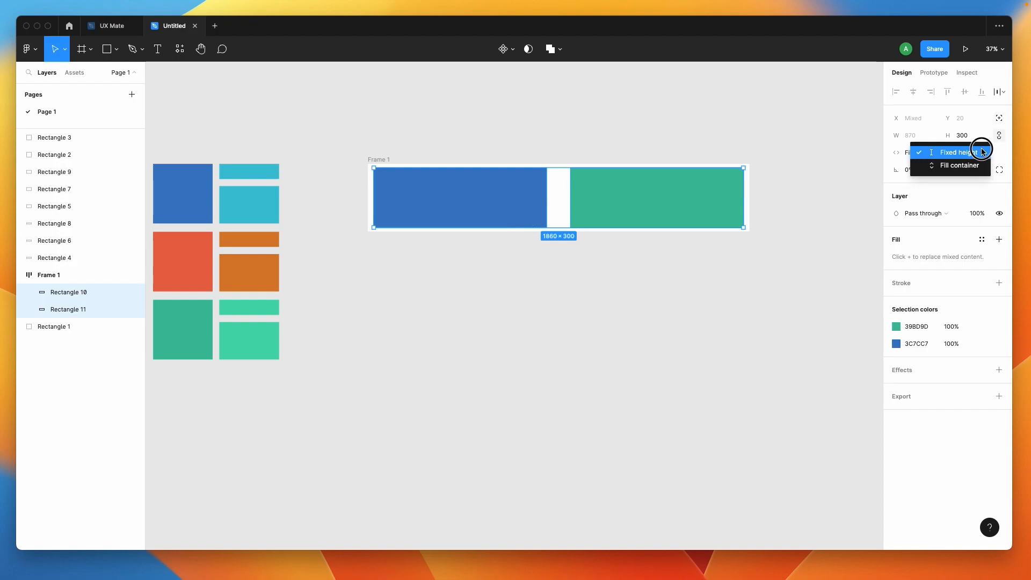
click(975, 166)
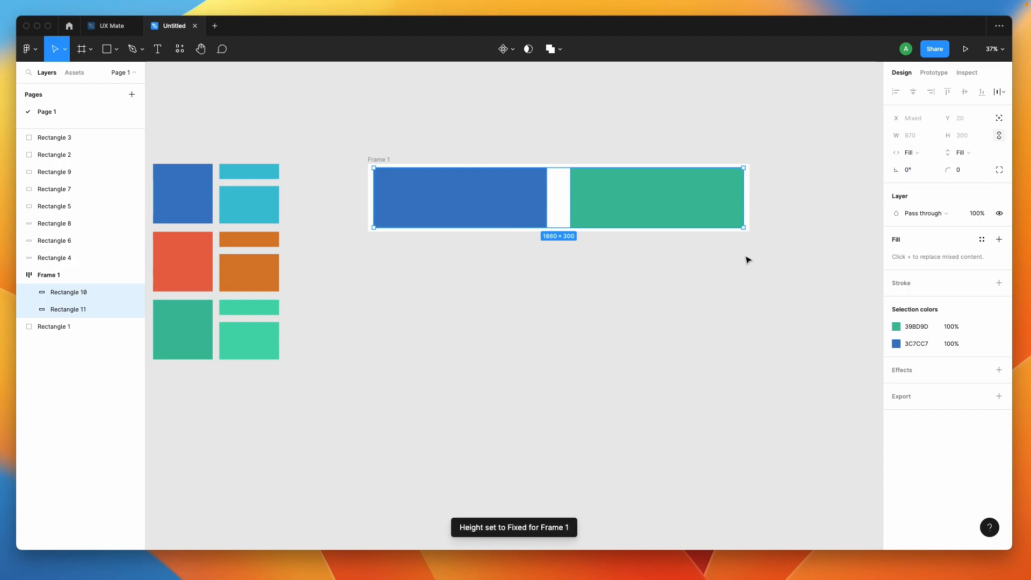
click(702, 313)
Shrink Frame 1 from its lower edge to a height of about 320
click(403, 183)
click(558, 221)
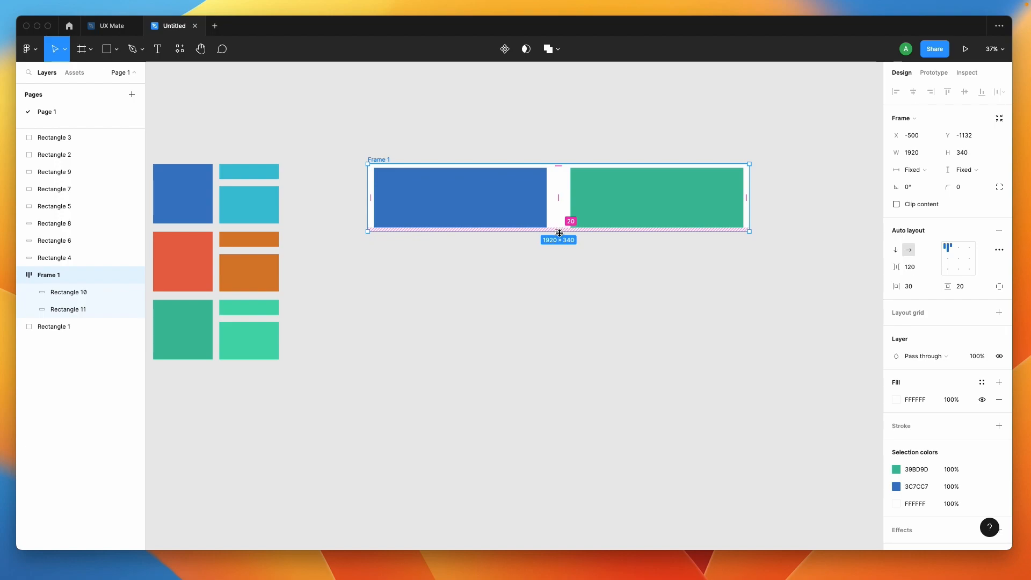
mouse_move(559, 232)
mouse_down()
mouse_move(564, 356)
mouse_move(564, 175)
mouse_move(552, 338)
mouse_move(569, 211)
mouse_move(571, 244)
mouse_move(570, 227)
mouse_up()
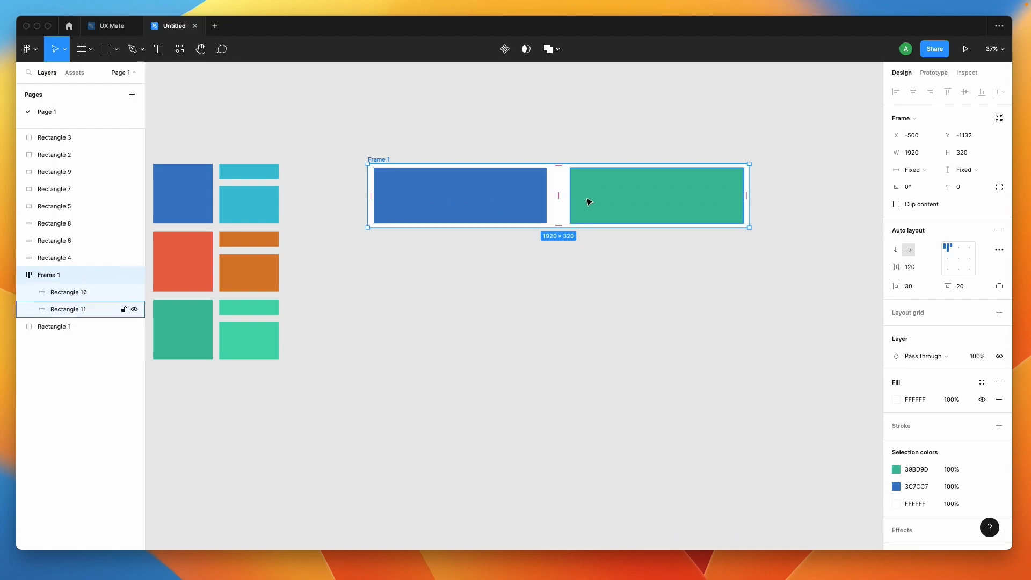
click(467, 257)
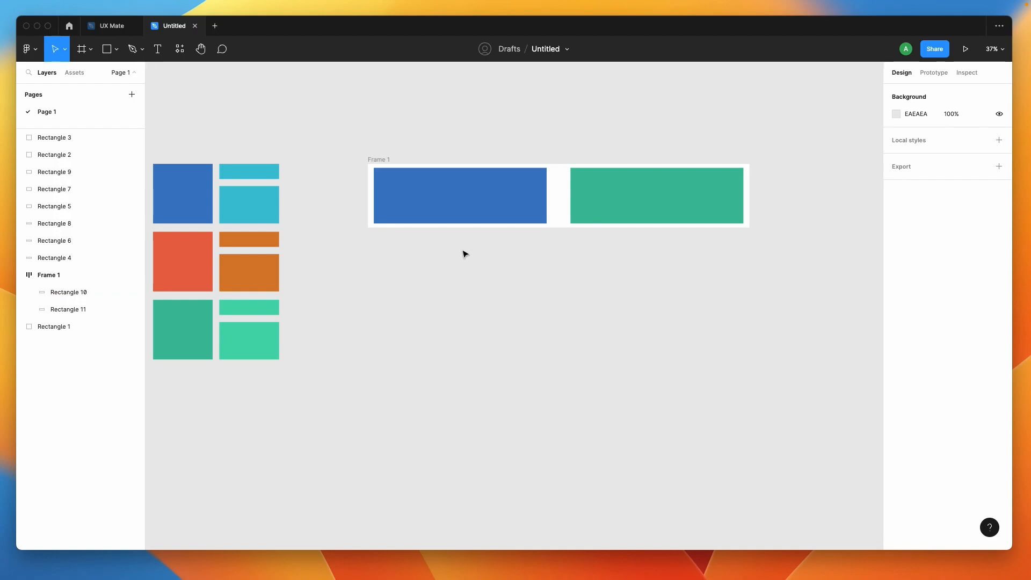
Place a copy of the red square inside Frame 1 and reorder it to sit after the green rectangle
click(430, 191)
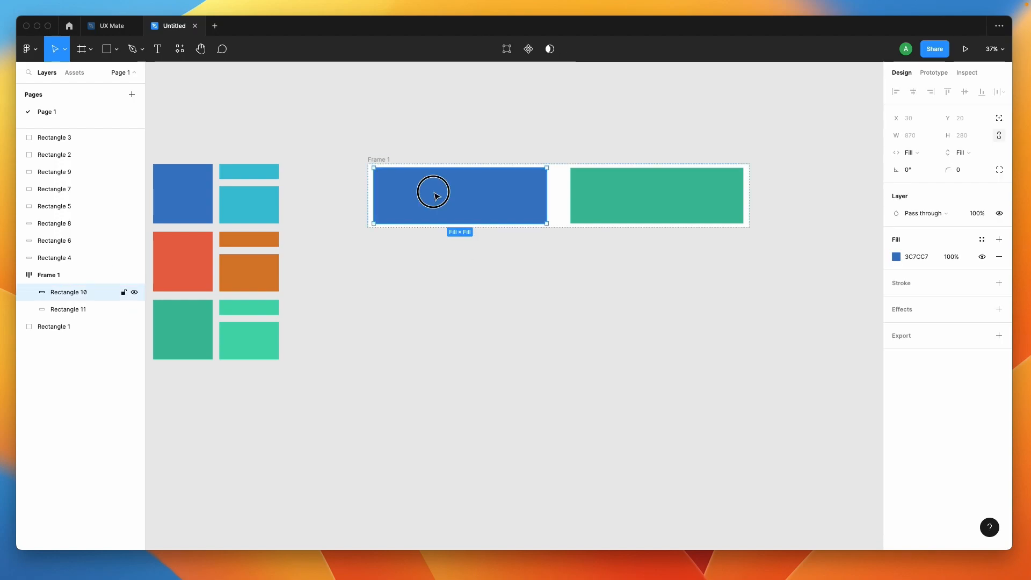
click(590, 209)
click(170, 282)
drag(169, 275, 569, 197)
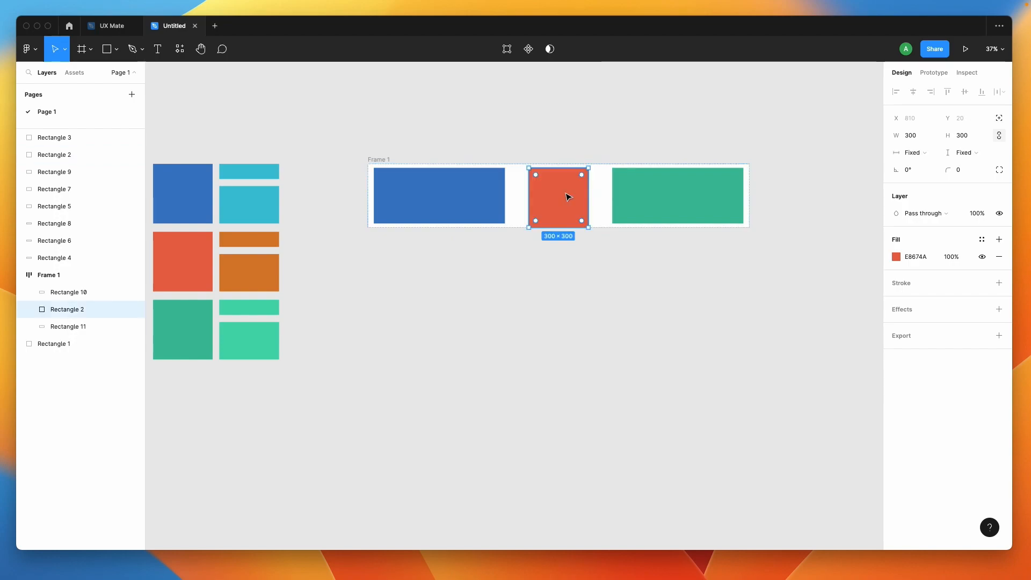
key(Left)
key(Right)
key(Right)
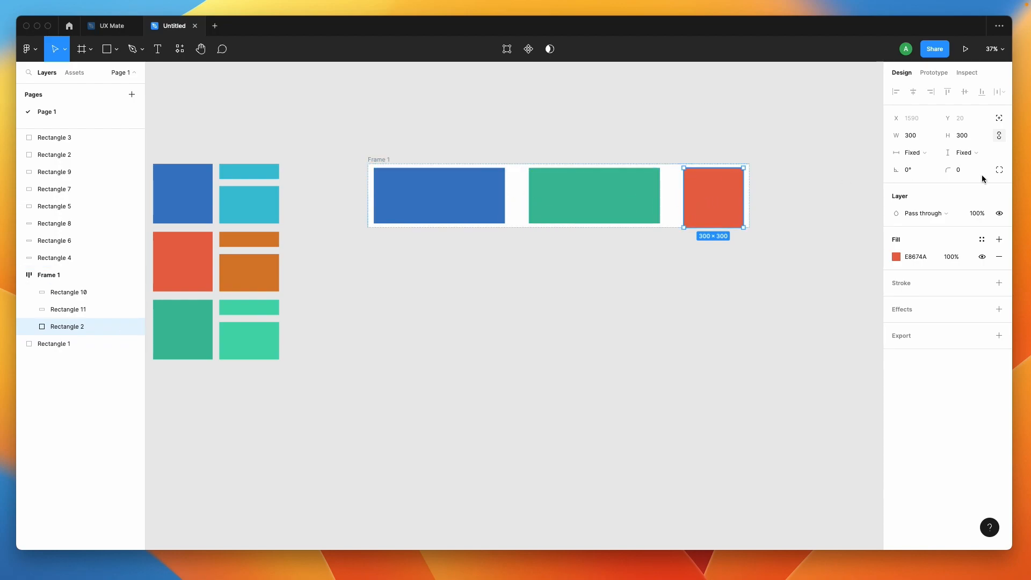
Set both the horizontal and vertical resizing of the red square in Frame 1 to Fill container
click(931, 154)
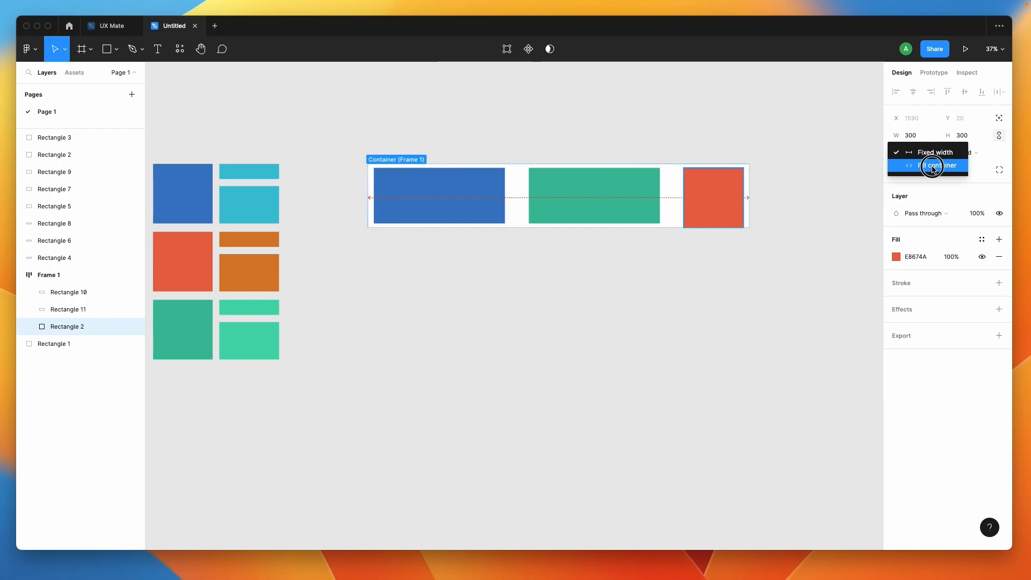
click(932, 167)
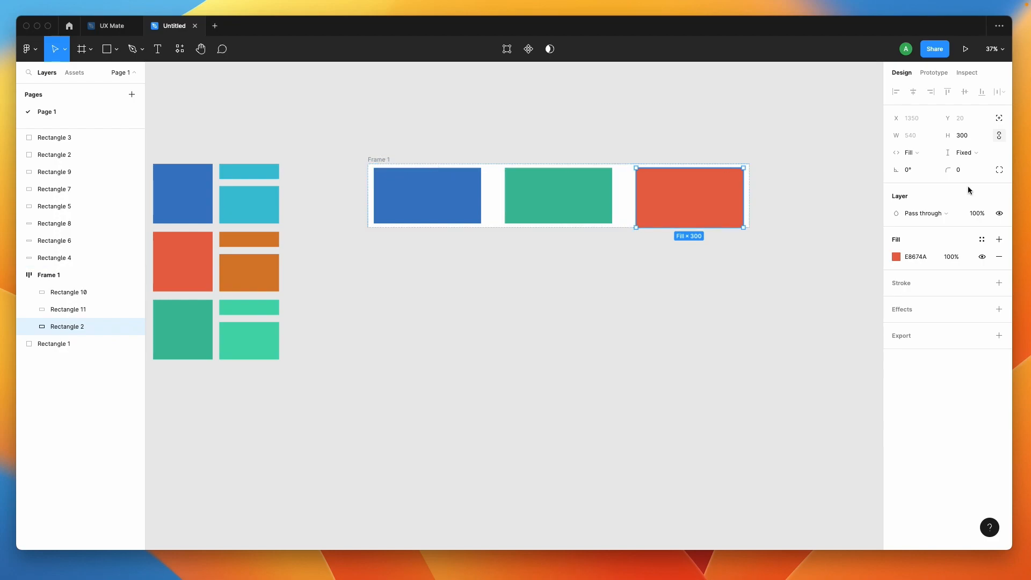
click(969, 155)
click(971, 167)
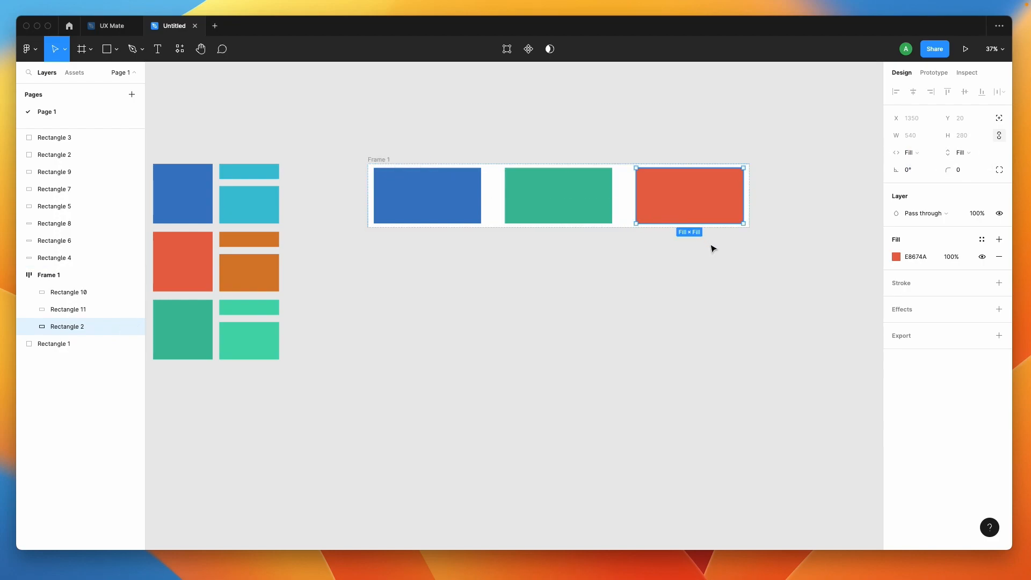
Try stretching the height of Frame 1 from its lower edge with the three rectangles inside
click(379, 160)
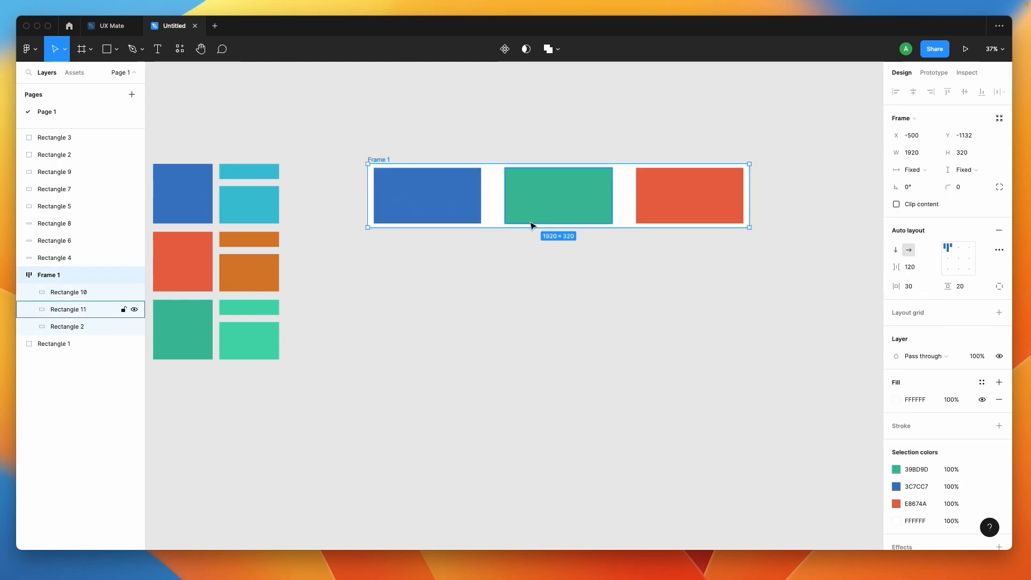
mouse_move(530, 228)
mouse_down()
mouse_move(534, 372)
mouse_move(531, 192)
mouse_move(531, 239)
mouse_up()
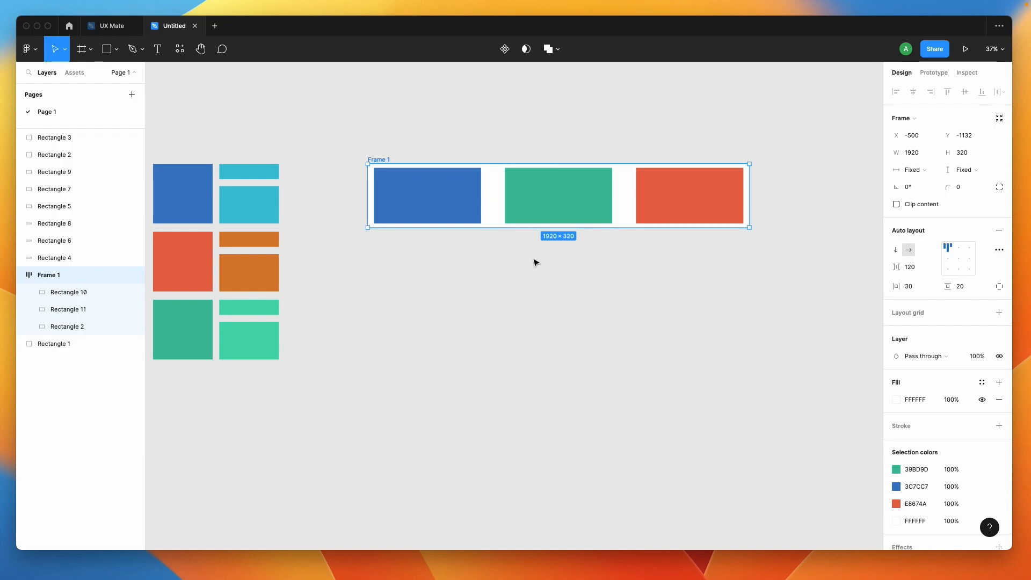
click(539, 309)
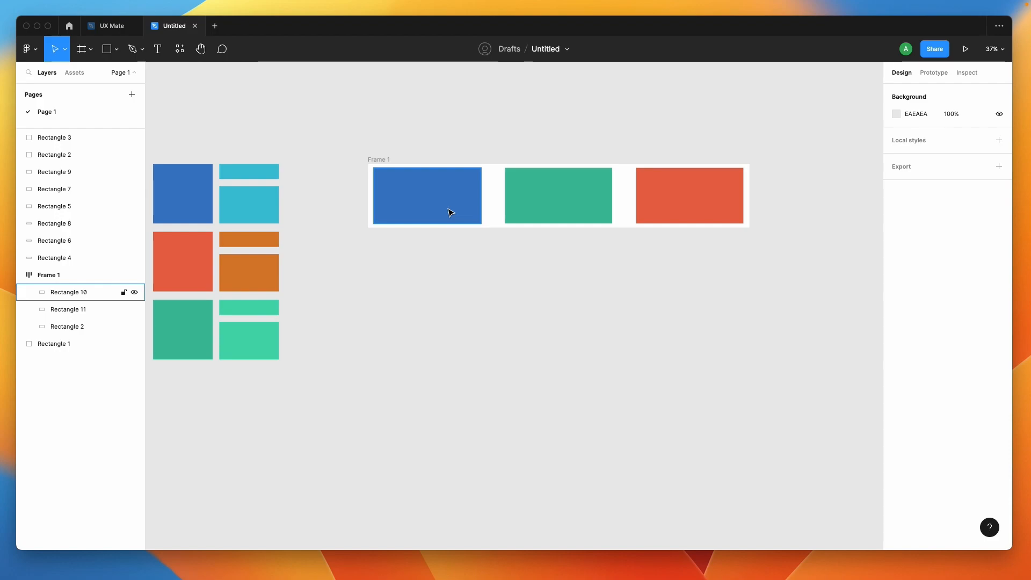
Delete the red rectangle from Frame 1
click(674, 216)
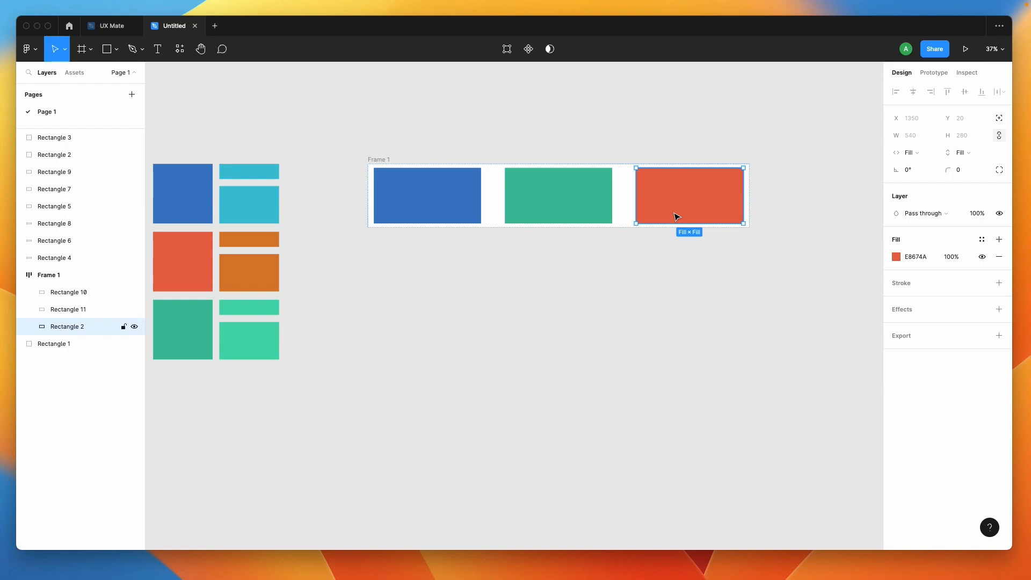
key(Delete)
Set the spacing between the items of Frame 1 to 25
click(376, 158)
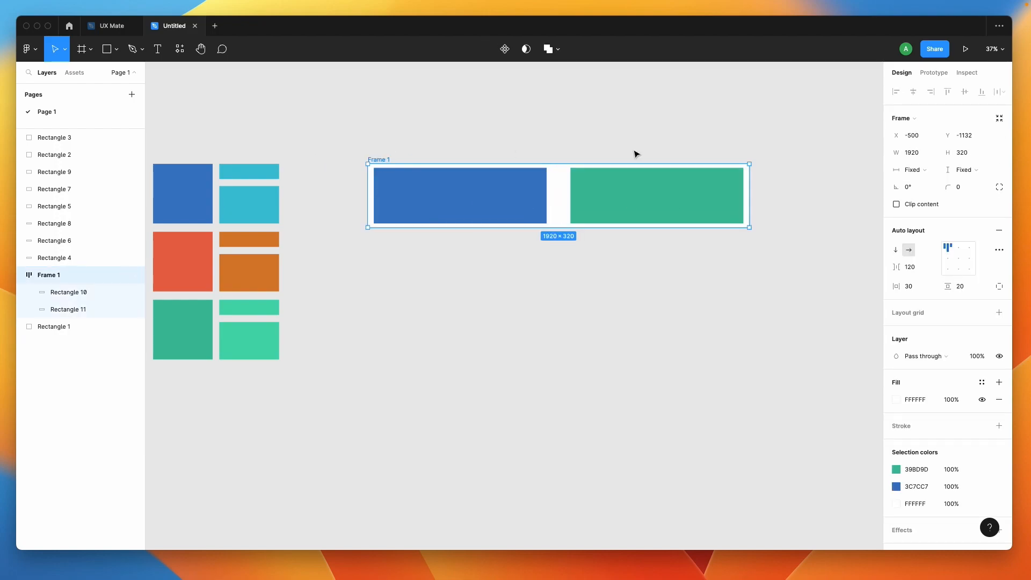
click(930, 272)
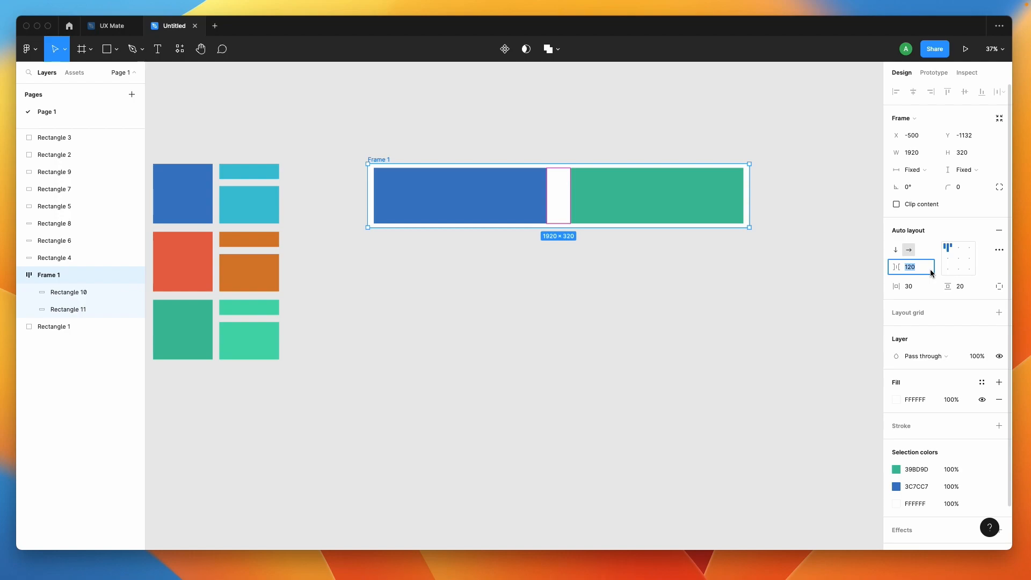
text(25)
key(Return)
click(596, 239)
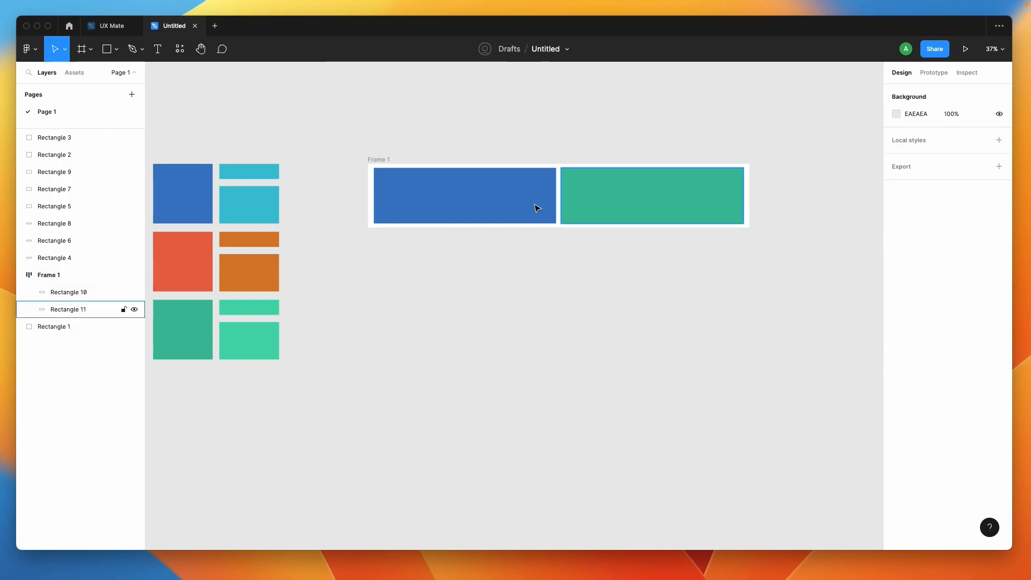
Narrow the blue rectangle in Frame 1 and give it a fixed width of 500
click(468, 197)
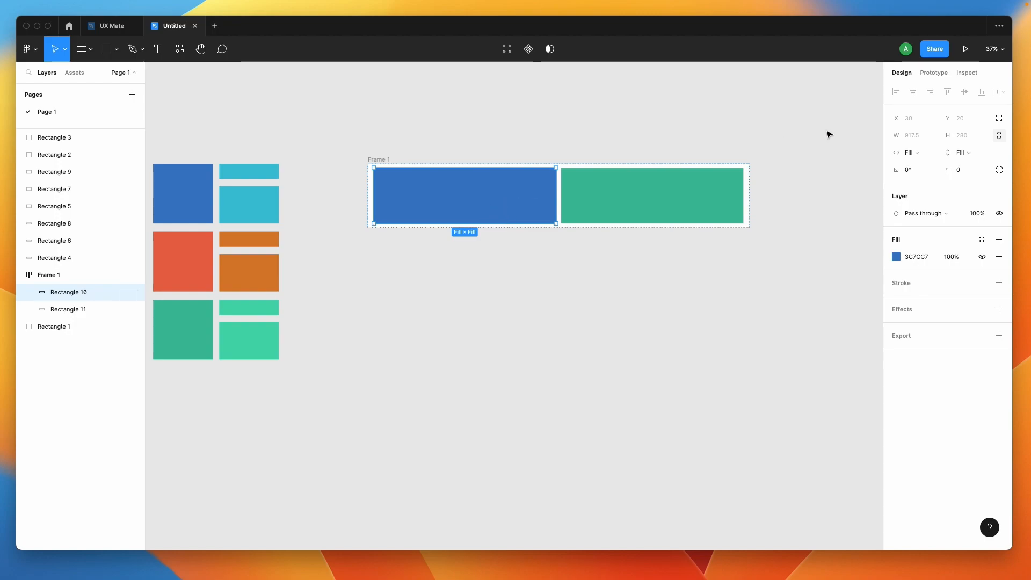
drag(557, 187, 478, 192)
click(919, 137)
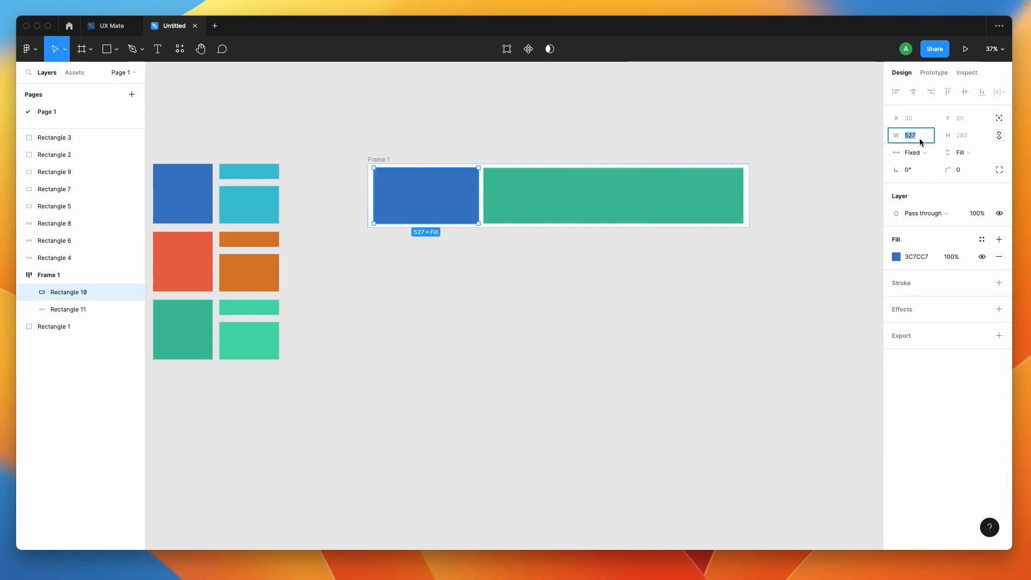
text(500)
key(Return)
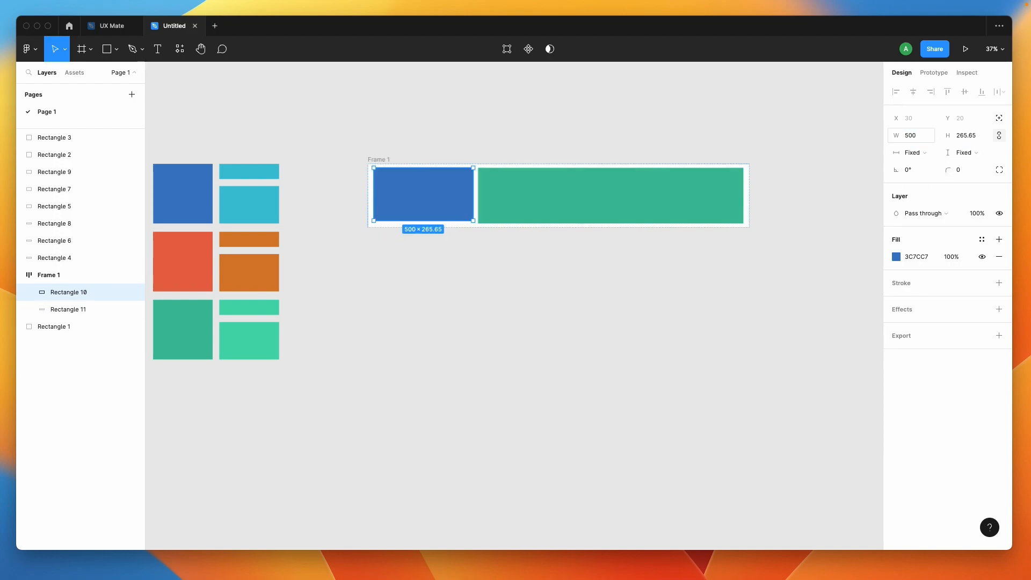
click(486, 315)
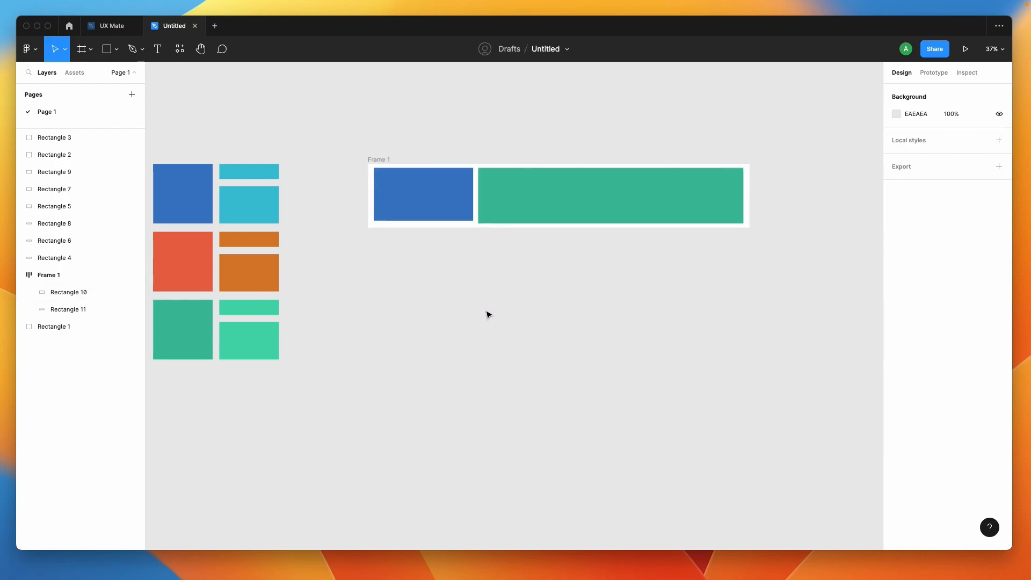
Set the height of the blue rectangle in Frame 1 to Fill container
click(427, 206)
click(979, 154)
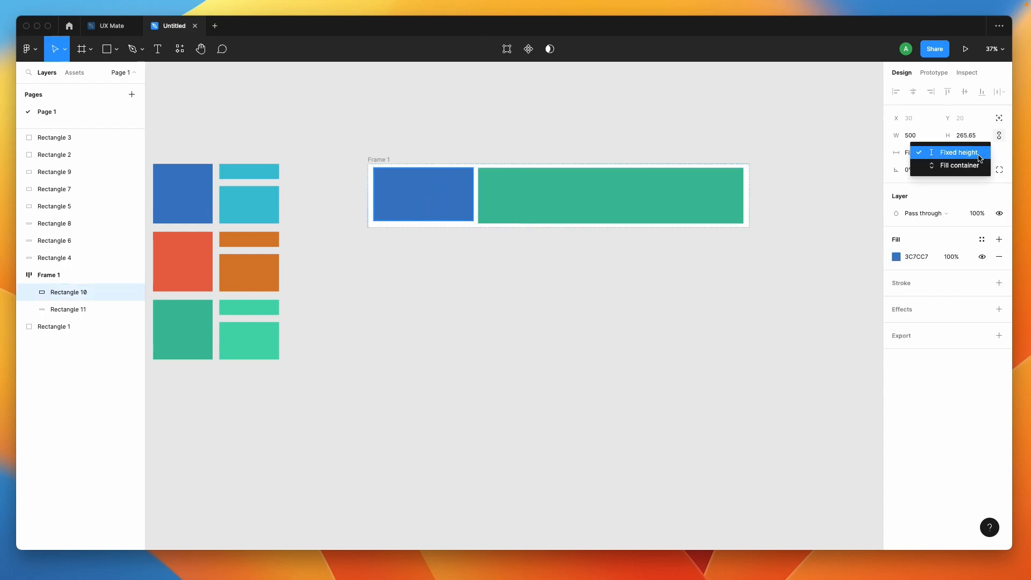
click(965, 166)
click(541, 281)
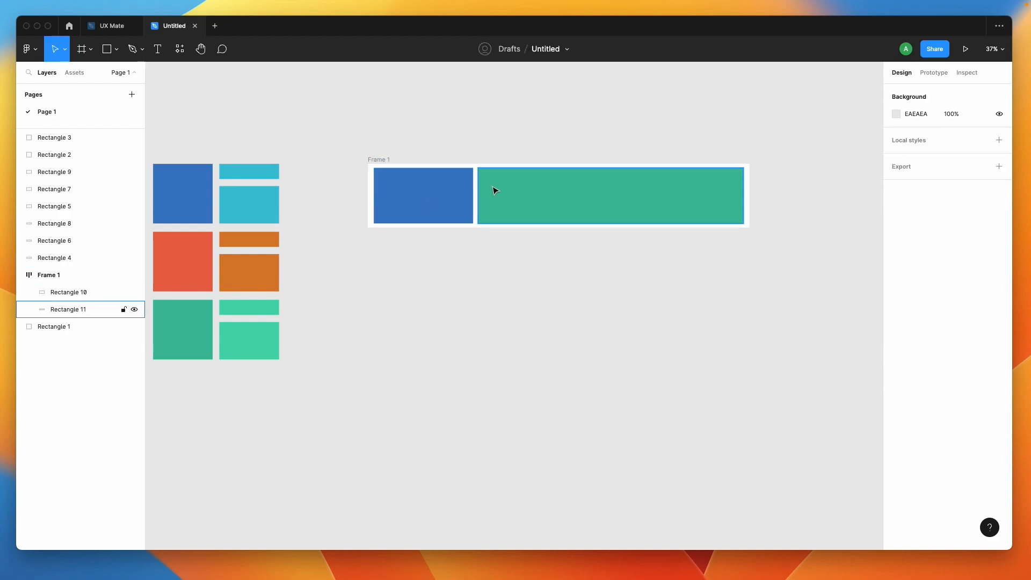
click(454, 206)
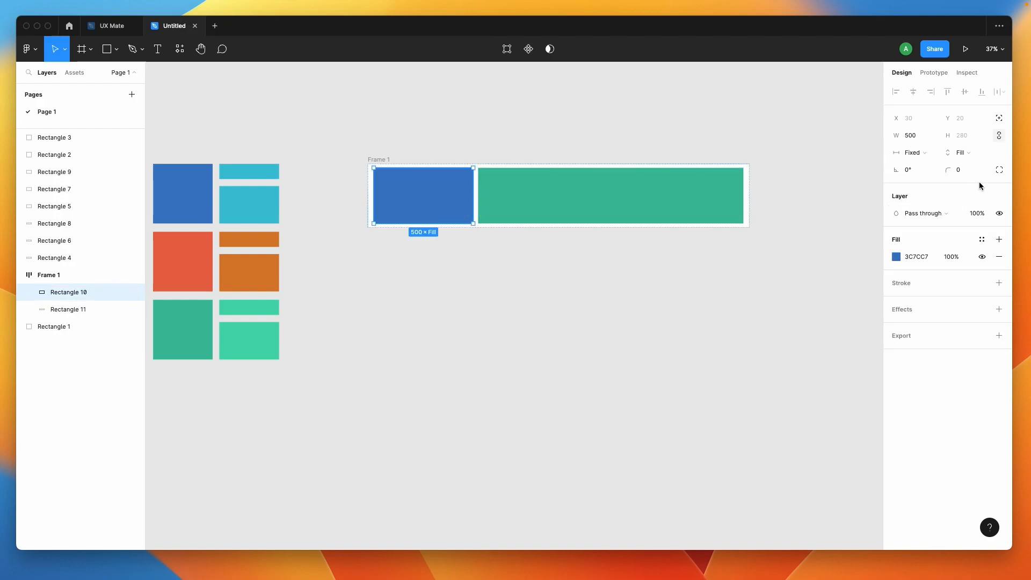
click(509, 331)
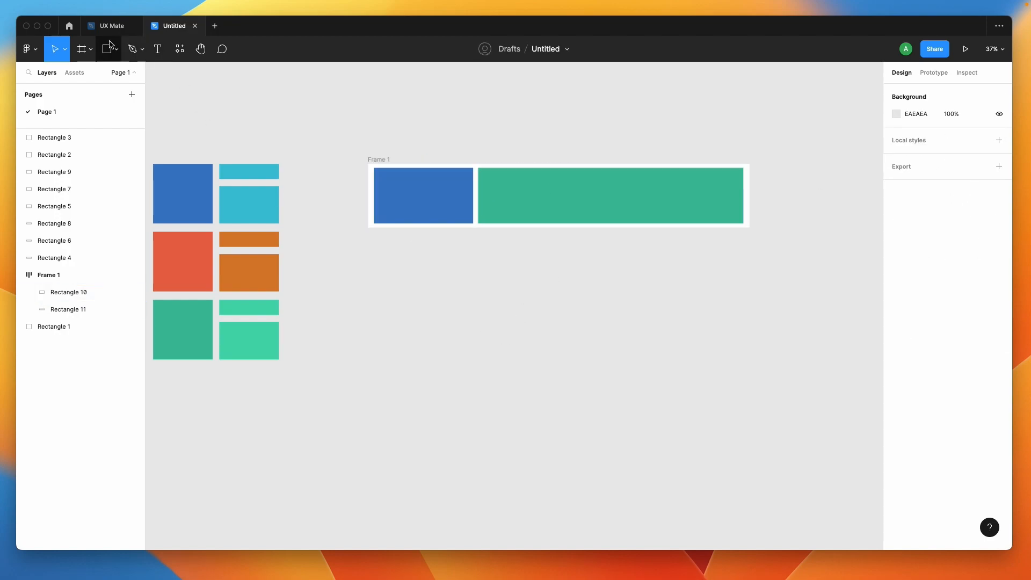
Wrap the blue rectangle inside Frame 1 in its own frame
click(418, 192)
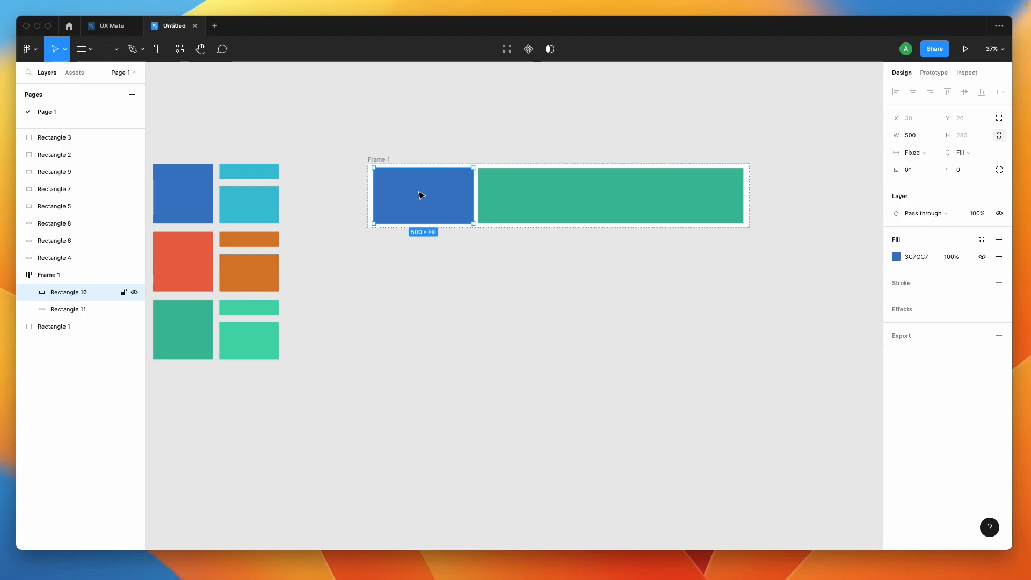
click(981, 153)
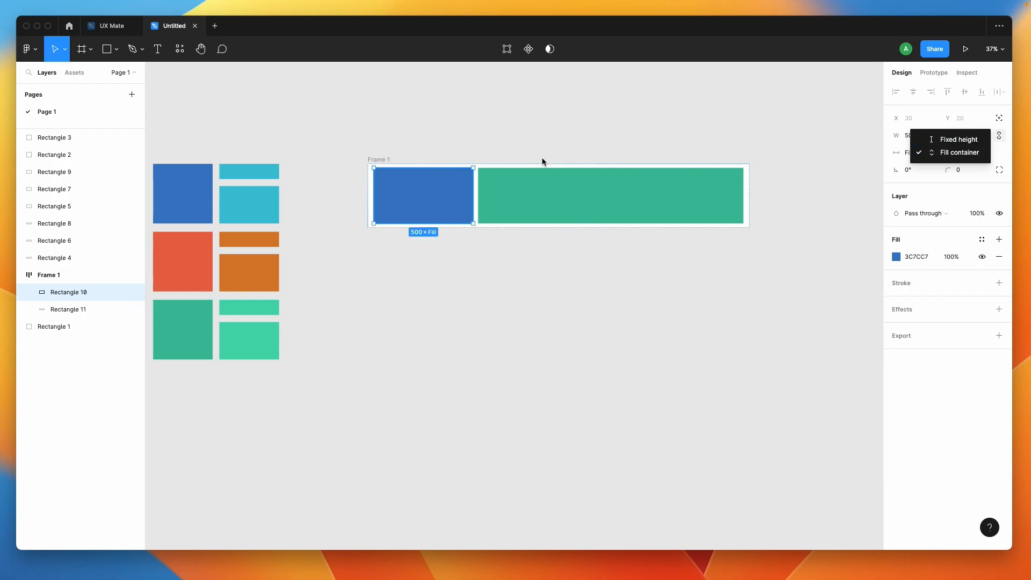
click(418, 203)
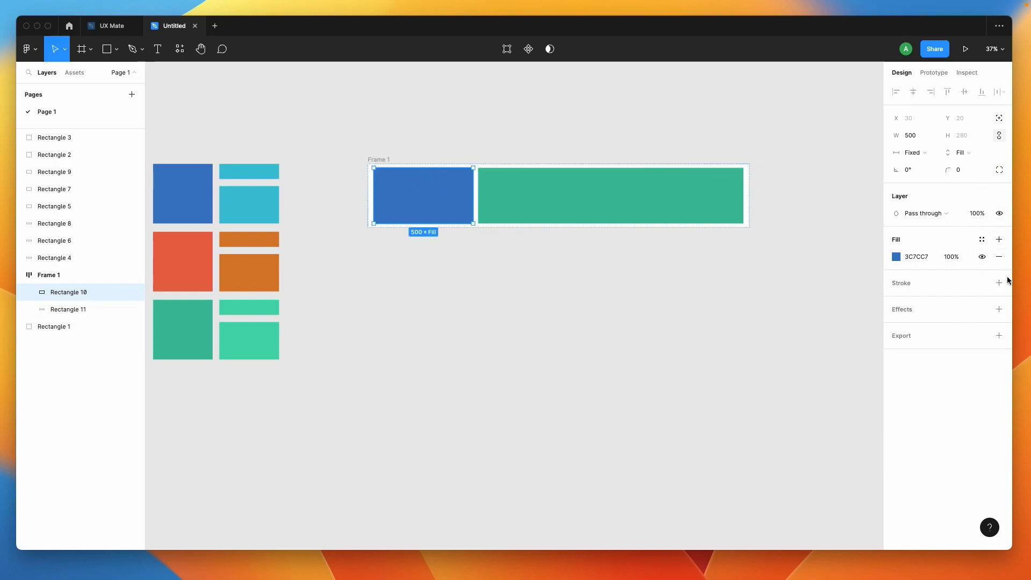
right_click(430, 204)
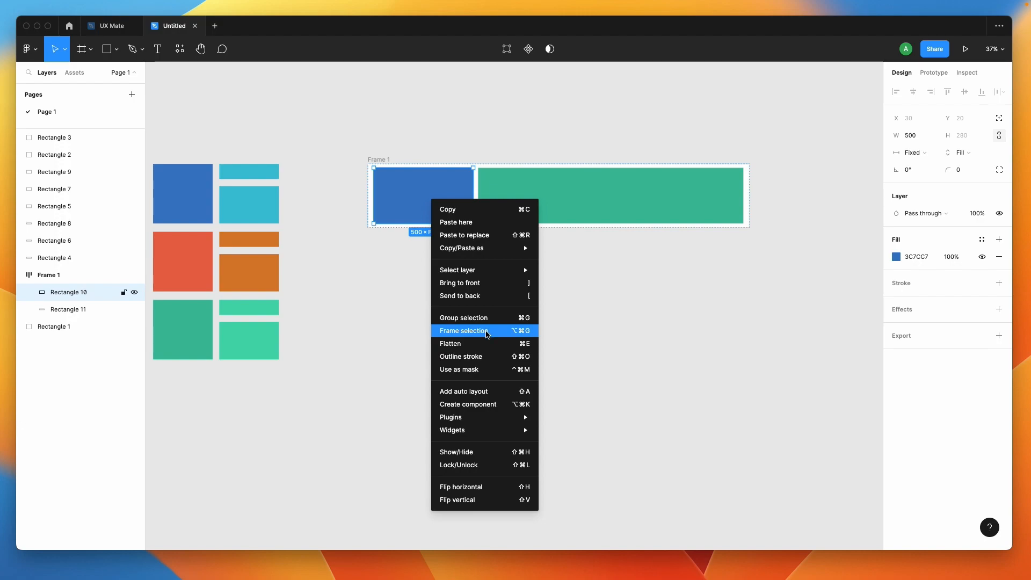
click(487, 333)
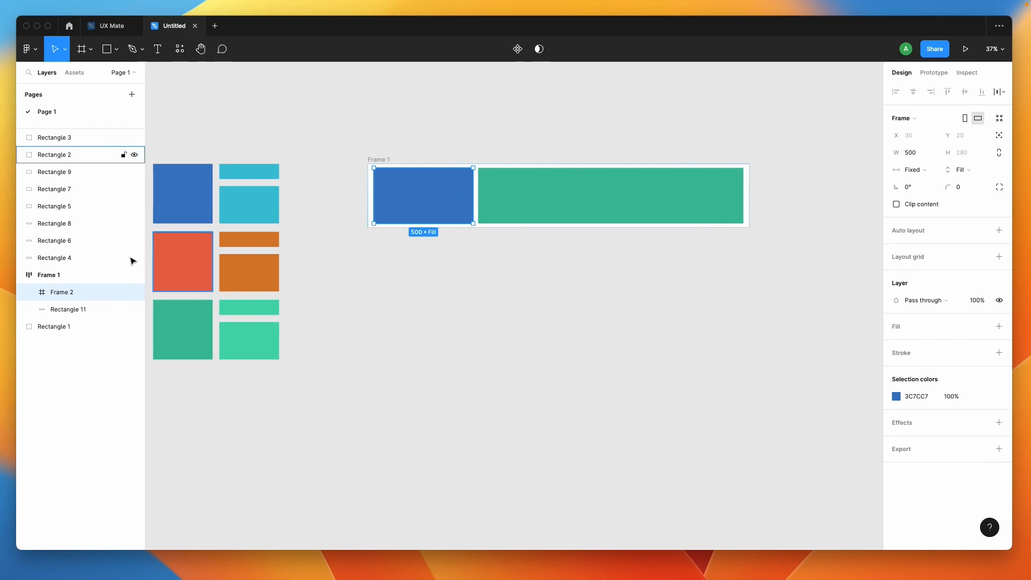
Compare the new frame with the rectangle nested in it, and add auto layout to that frame
click(29, 293)
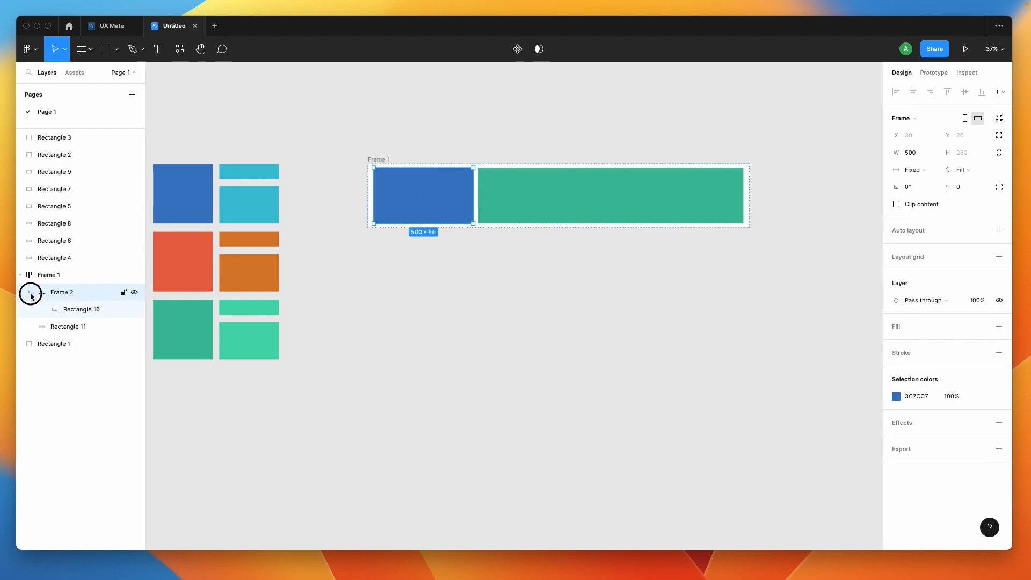
click(78, 309)
click(72, 292)
click(73, 312)
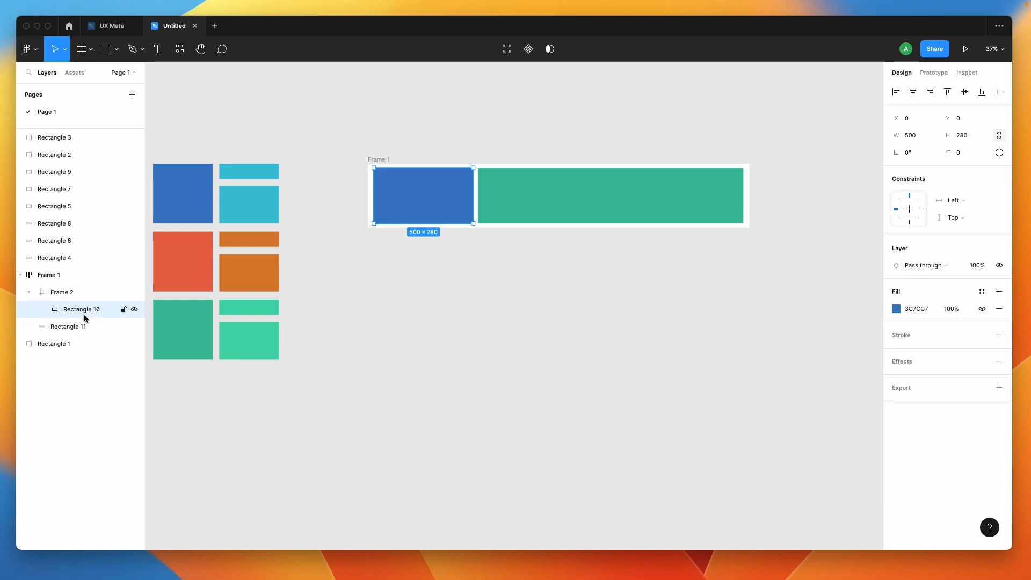
click(64, 292)
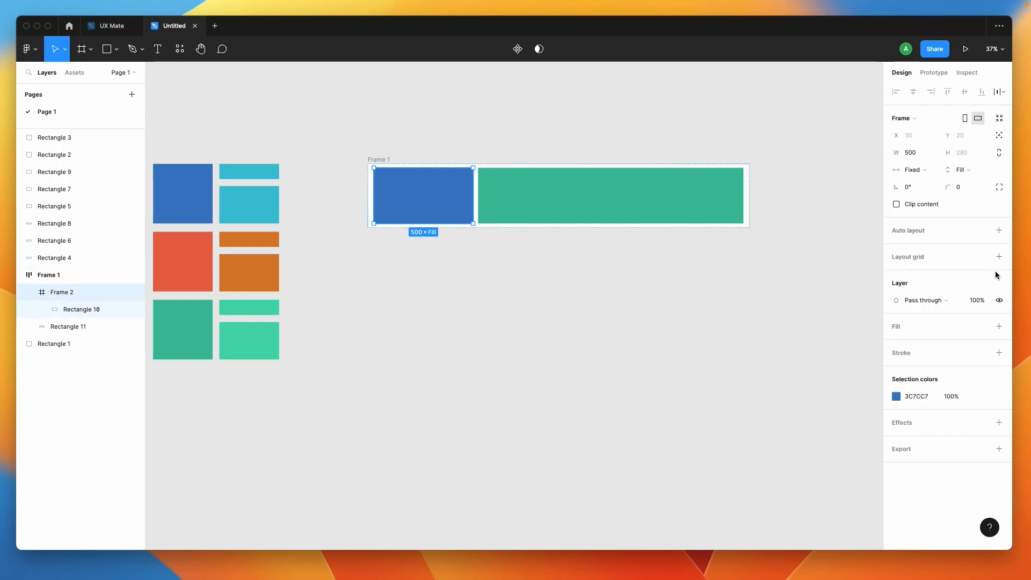
click(999, 231)
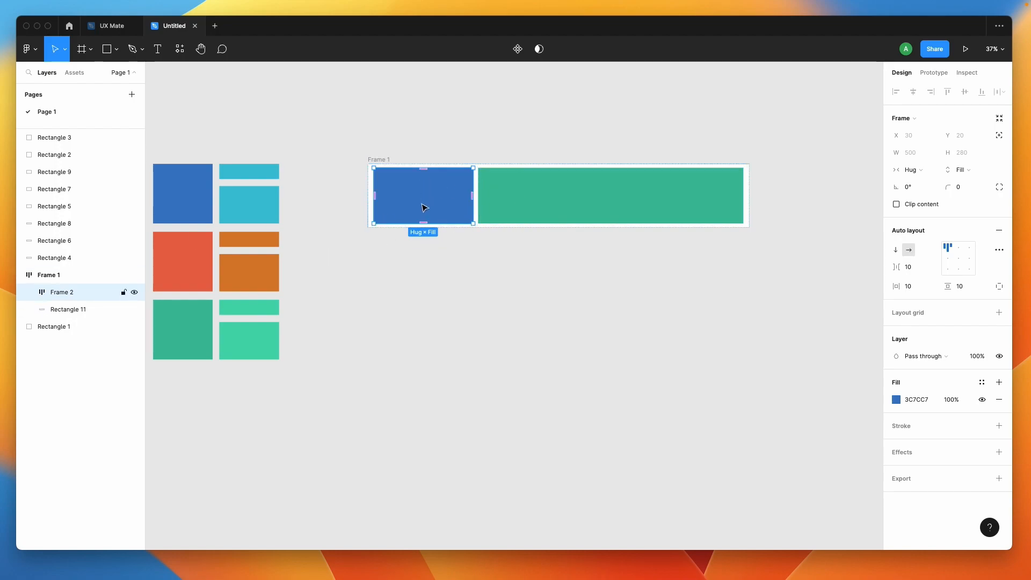
Move the small 300 × 76 orange rectangle into the blue auto layout frame, Frame 2
click(243, 173)
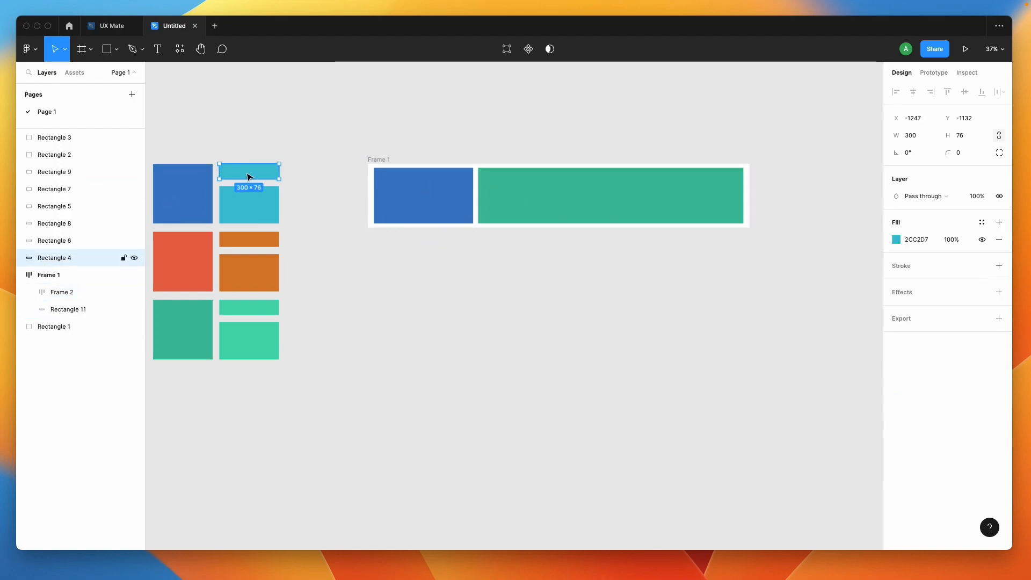
click(247, 245)
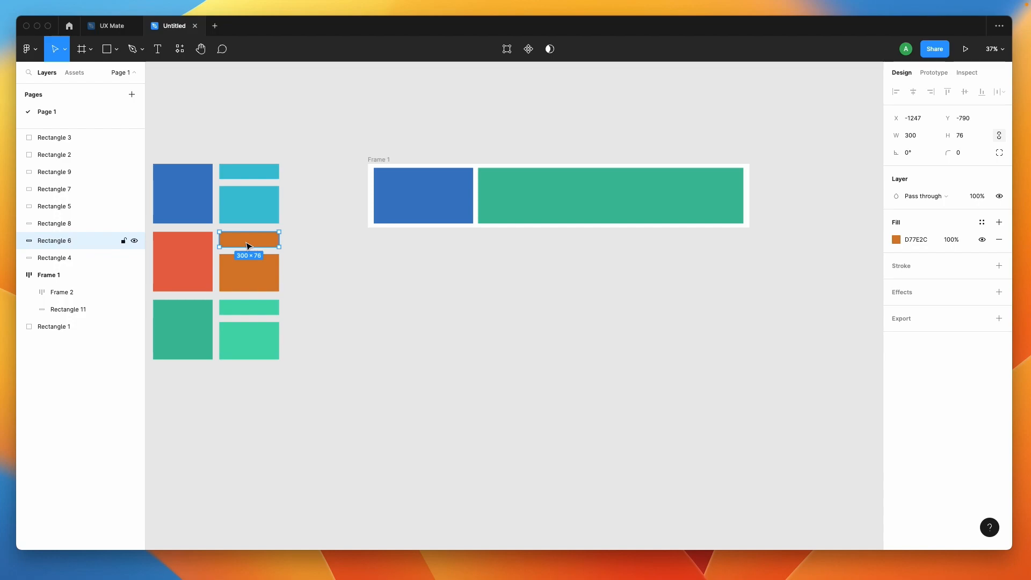
drag(248, 245, 422, 207)
Change the fill of the small orange rectangle in Frame 2 to a light peach, about FFE4CB
click(895, 256)
drag(808, 311, 772, 267)
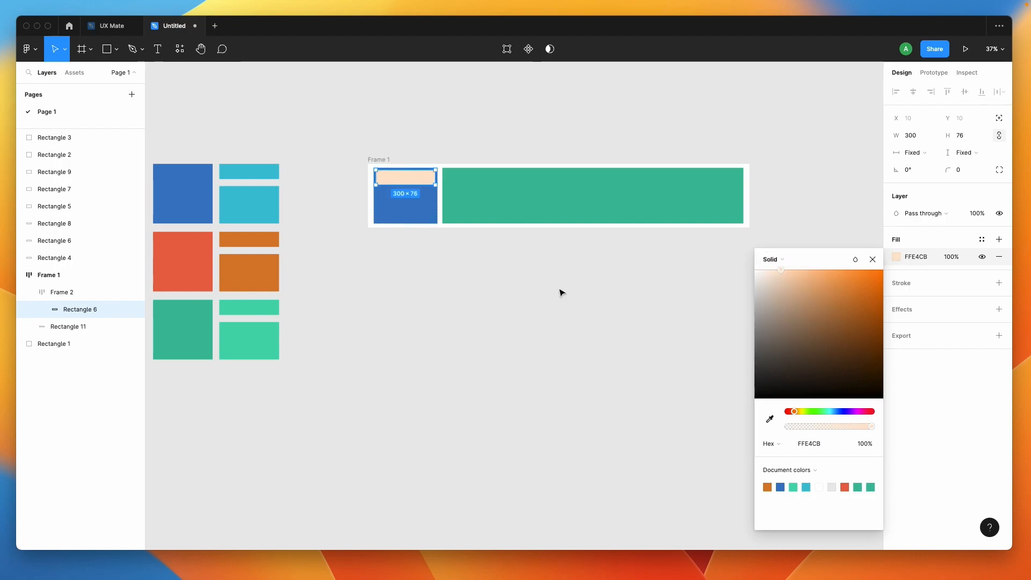
click(537, 295)
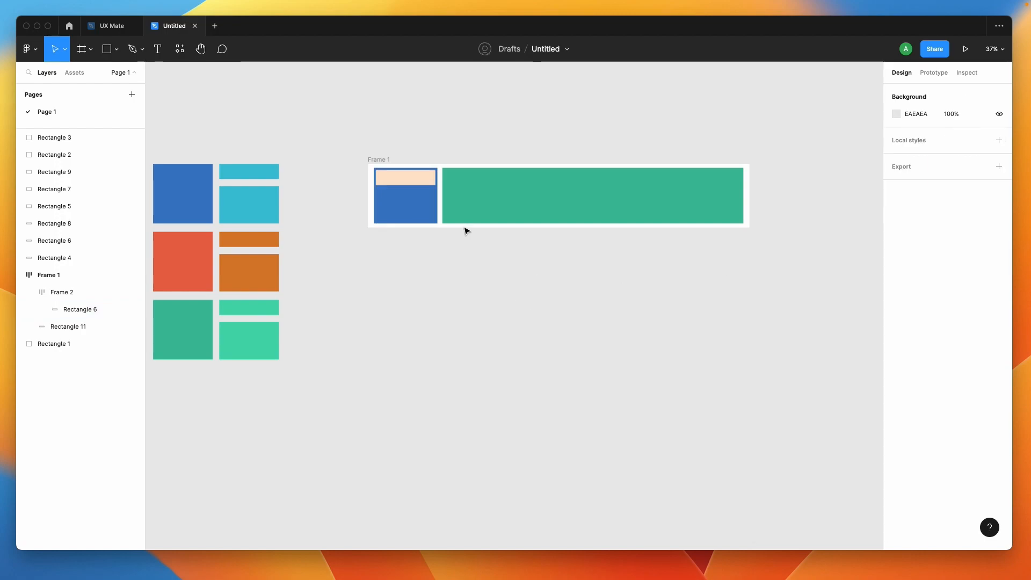
Give the blue Frame 2 a fixed width of 500
click(405, 201)
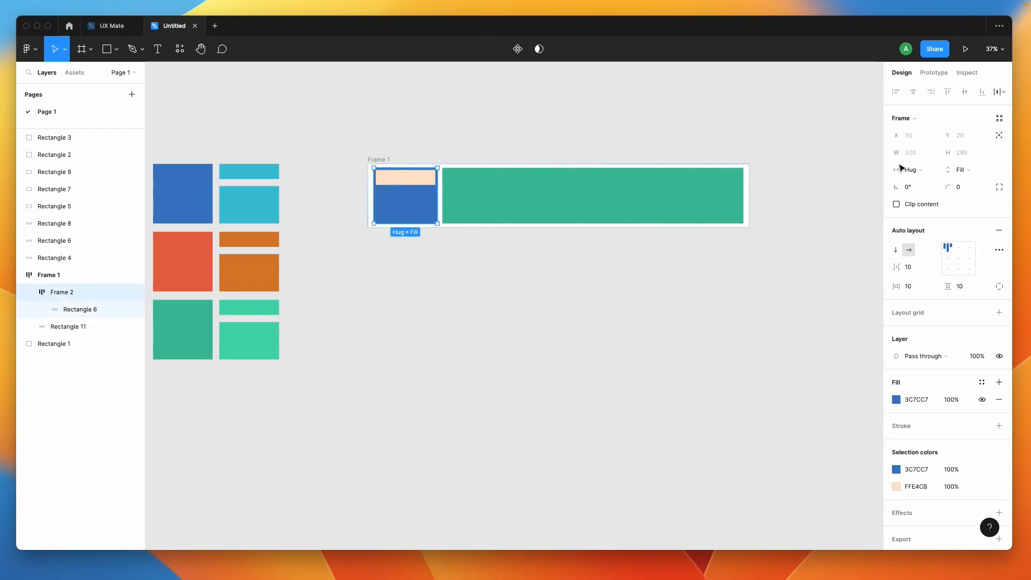
click(932, 174)
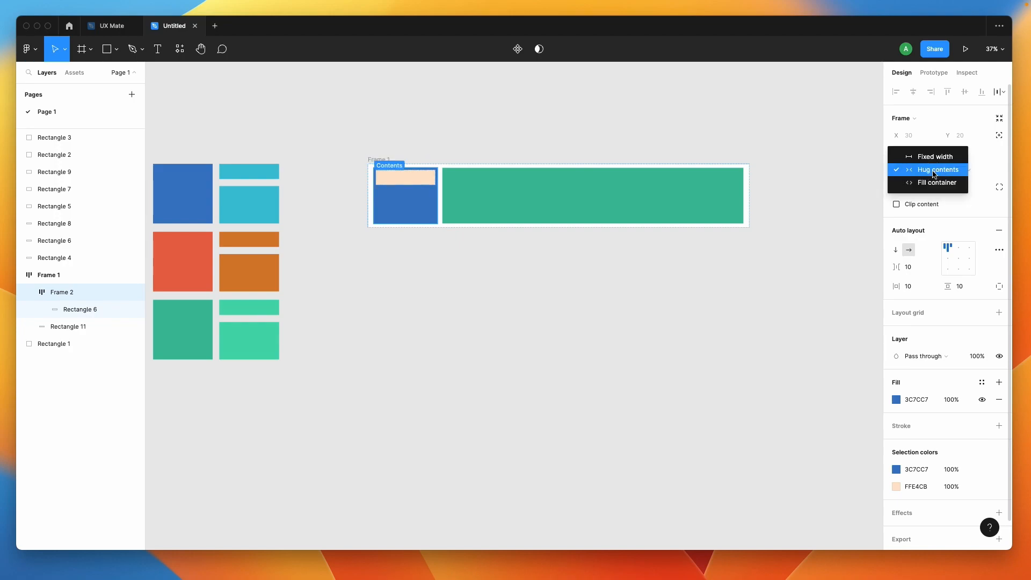
click(937, 156)
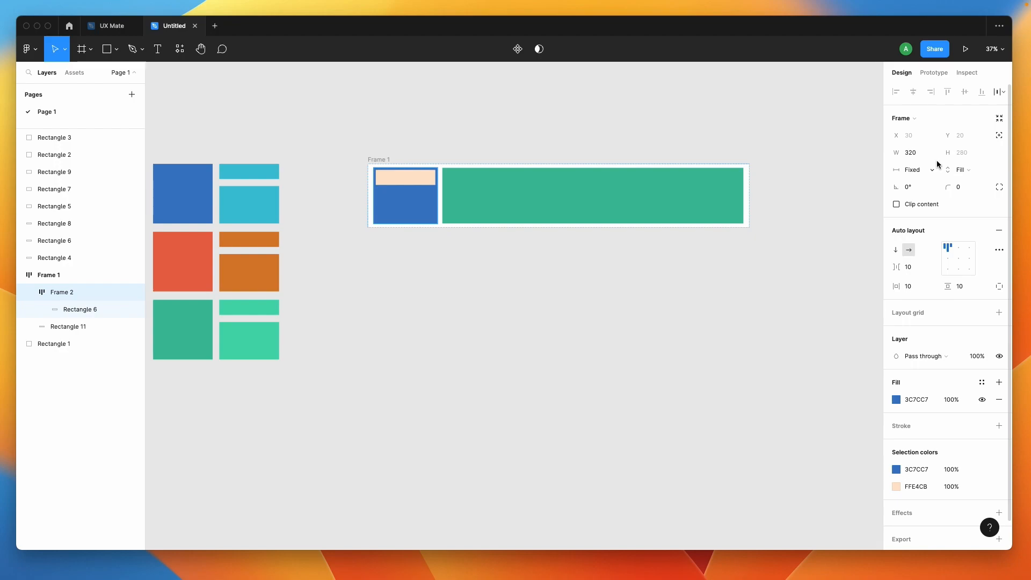
click(924, 156)
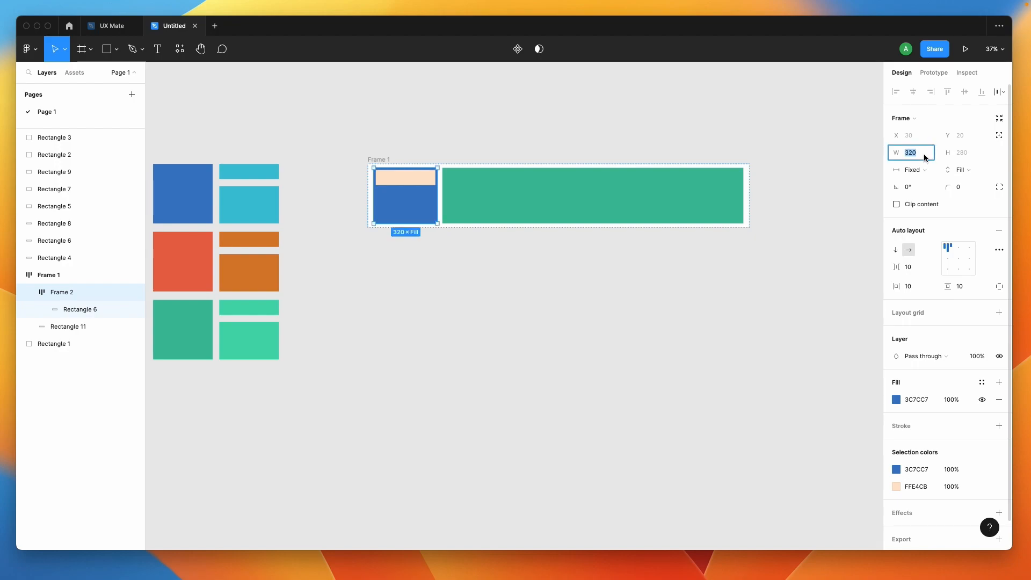
text(500)
key(Return)
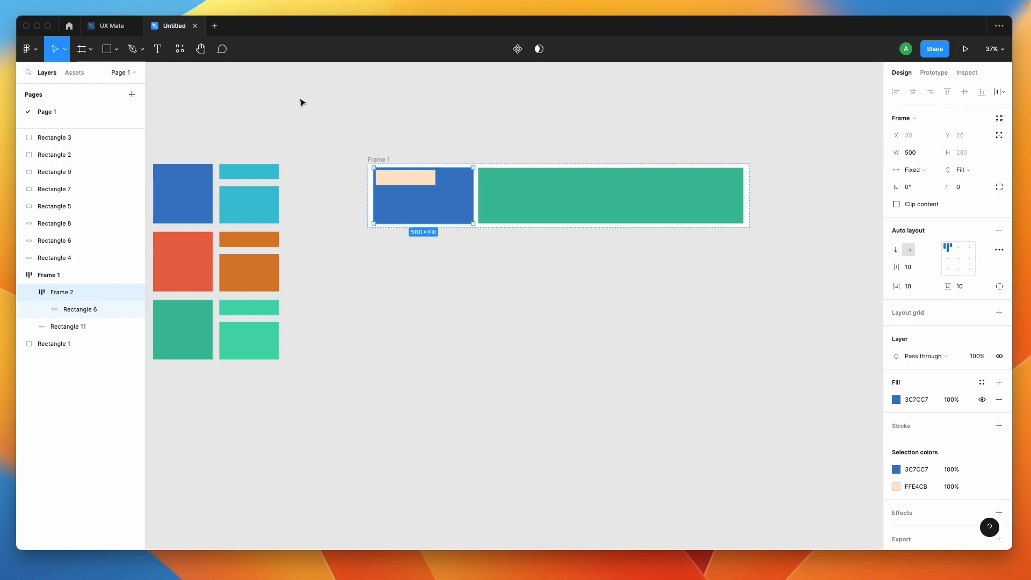
click(446, 313)
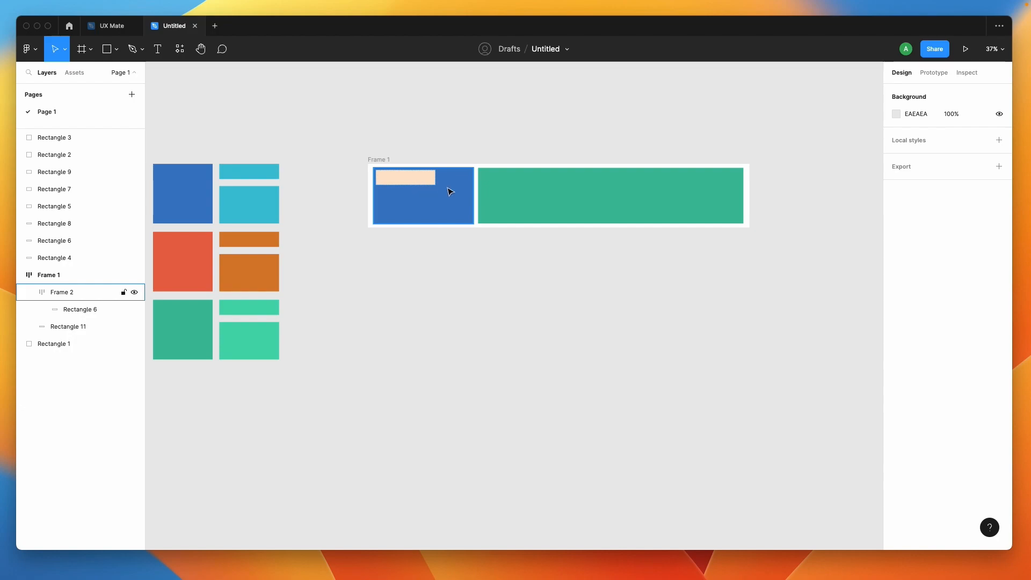
Set the width of the peach rectangle in Frame 2 to Fill container
click(422, 183)
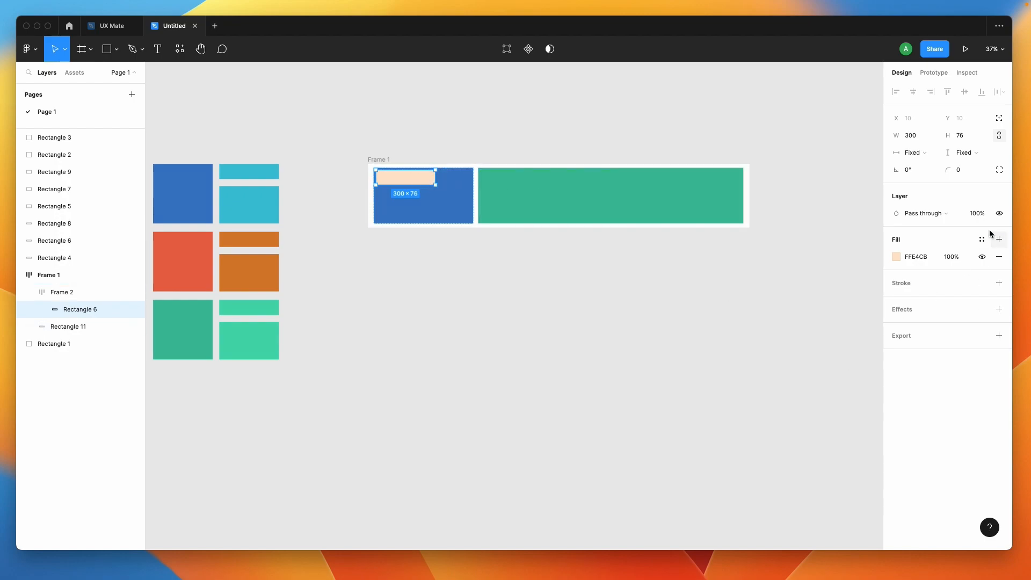
click(914, 153)
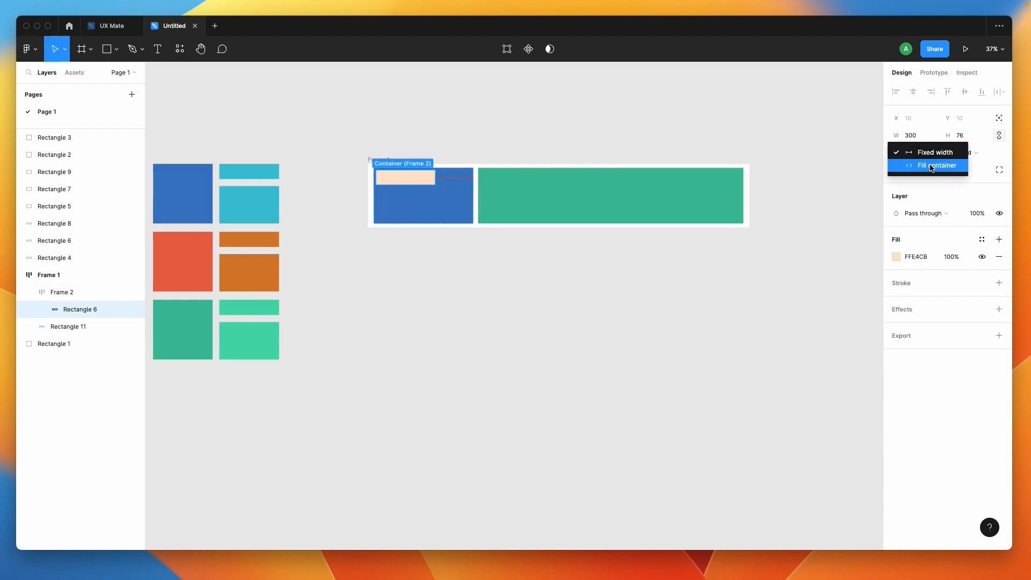
click(931, 166)
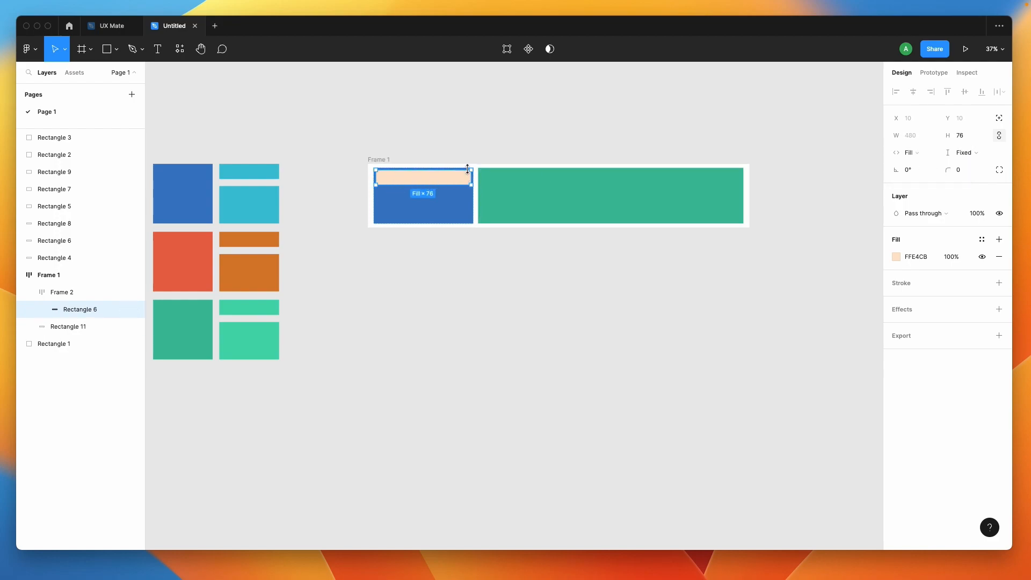
click(421, 269)
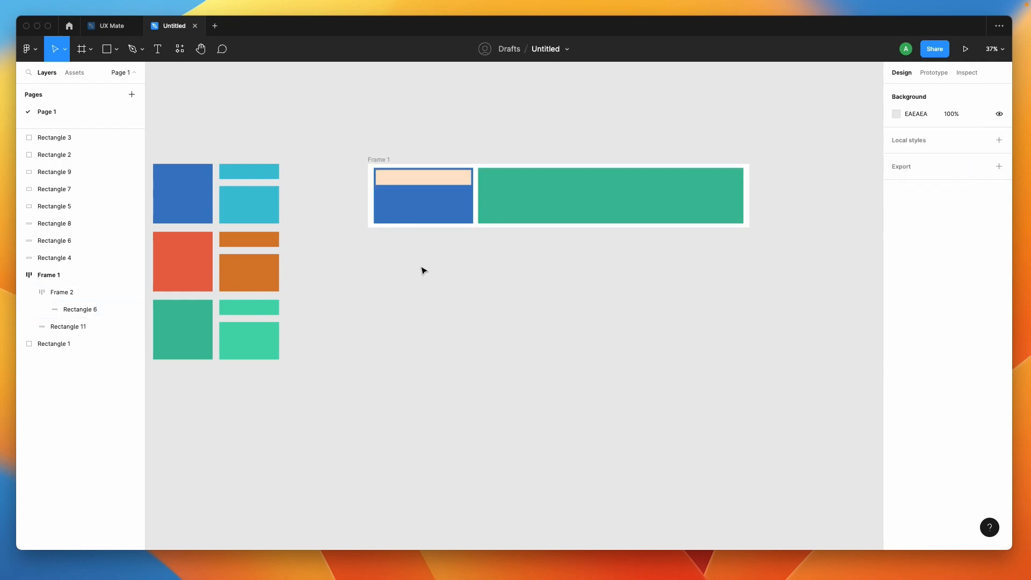
click(424, 185)
key(ctrl+d)
key(ctrl+z)
Set the auto layout direction of Frame 2 to vertical
click(465, 255)
click(435, 203)
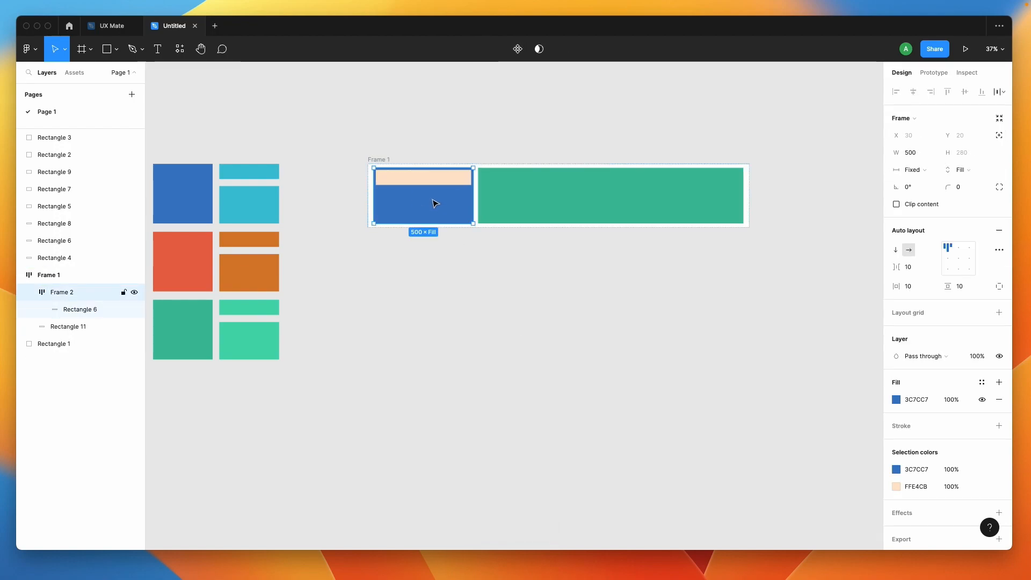
click(895, 250)
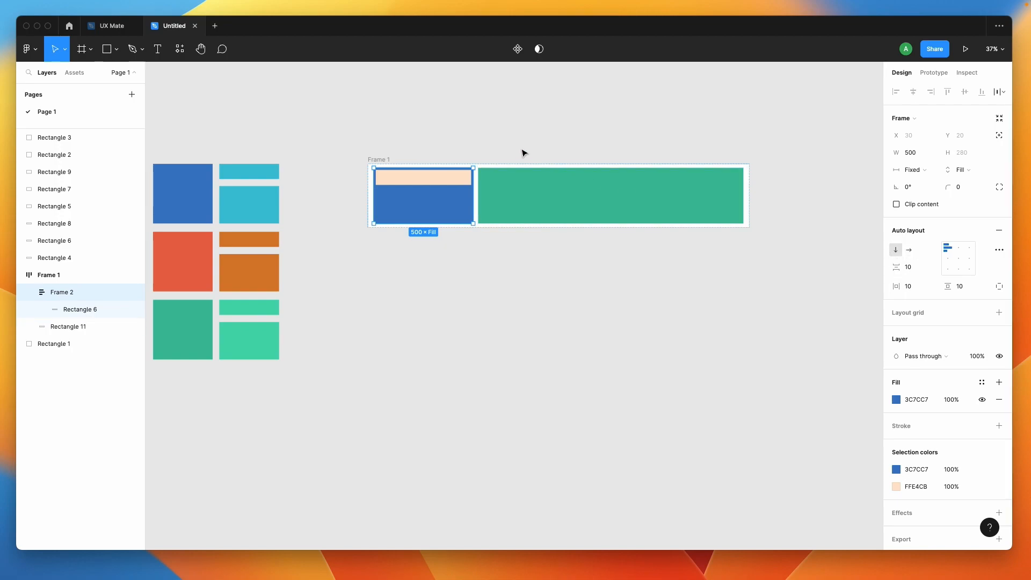
Duplicate the peach rectangle six times so that seven are stacked in Frame 2
click(445, 182)
key(ctrl+d)
key(ctrl+d)
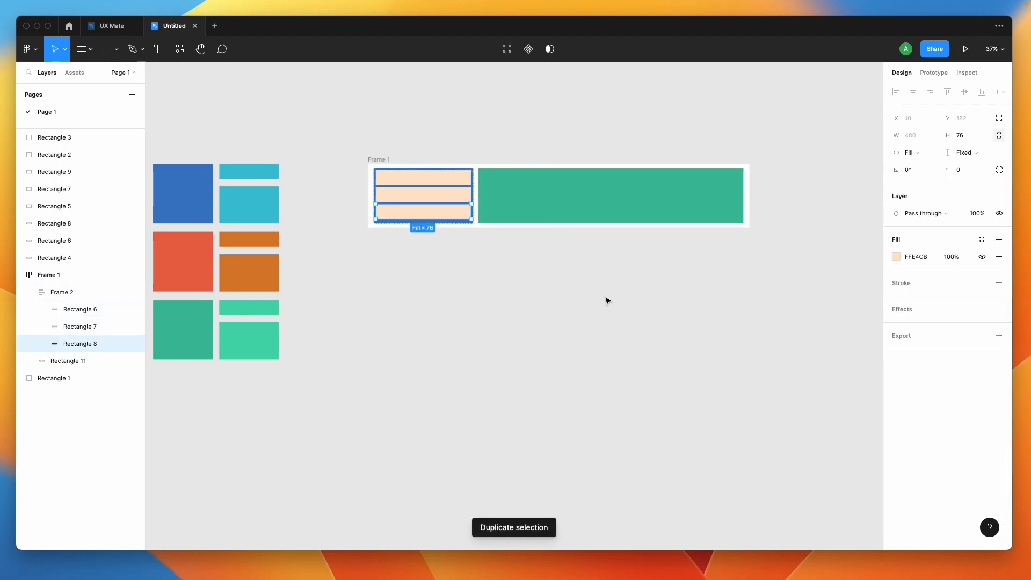
key(ctrl+d)
key(ctrl+d)
key(ctrl+d)
key(ctrl+d)
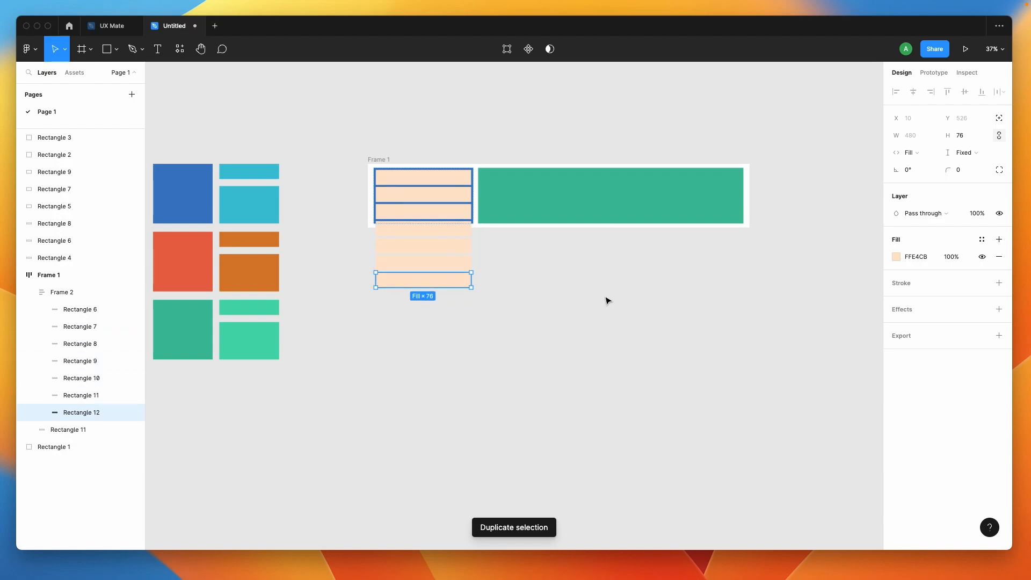
click(609, 301)
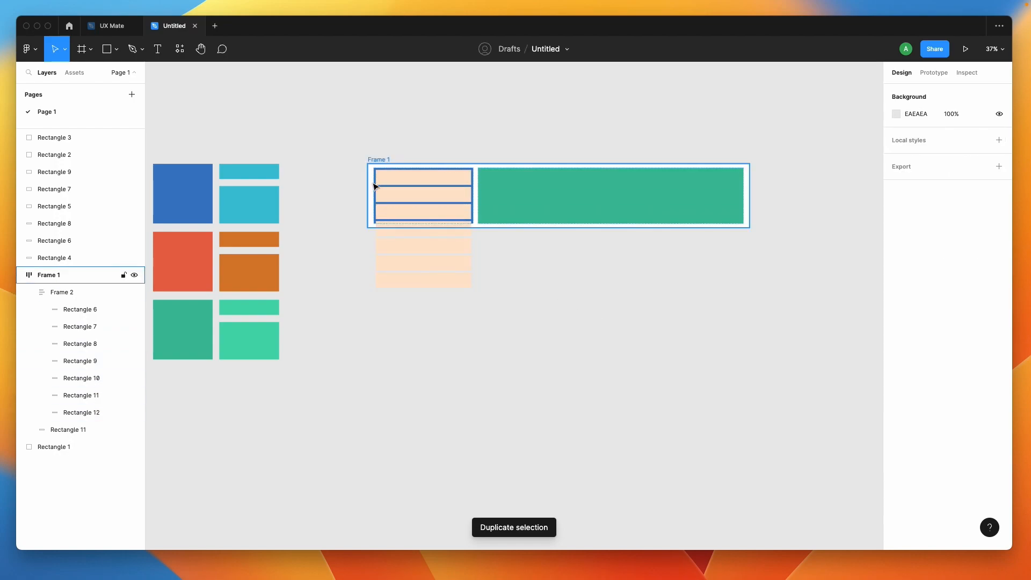
Set the height of Frame 2 to Hug contents
click(471, 174)
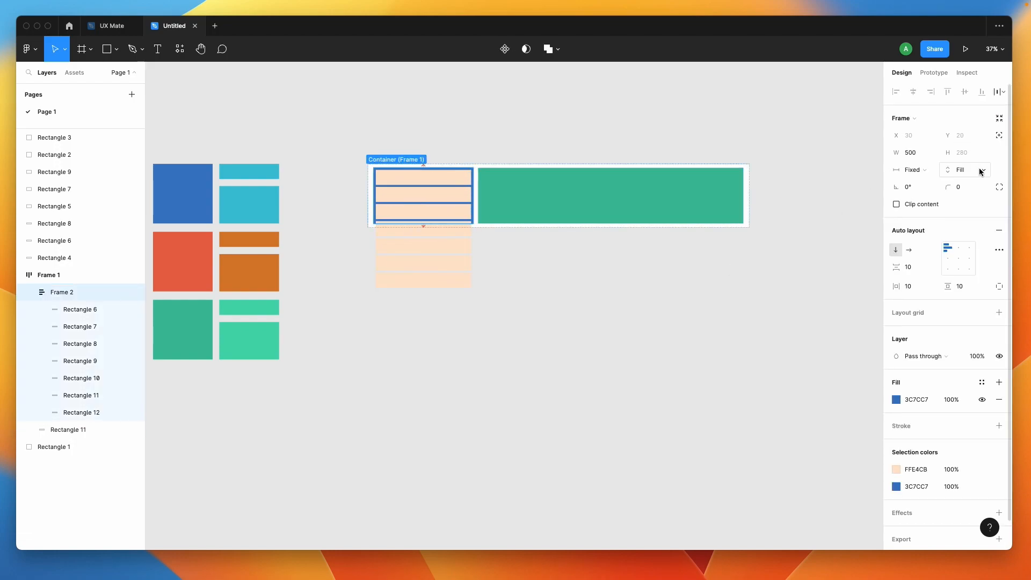
click(980, 170)
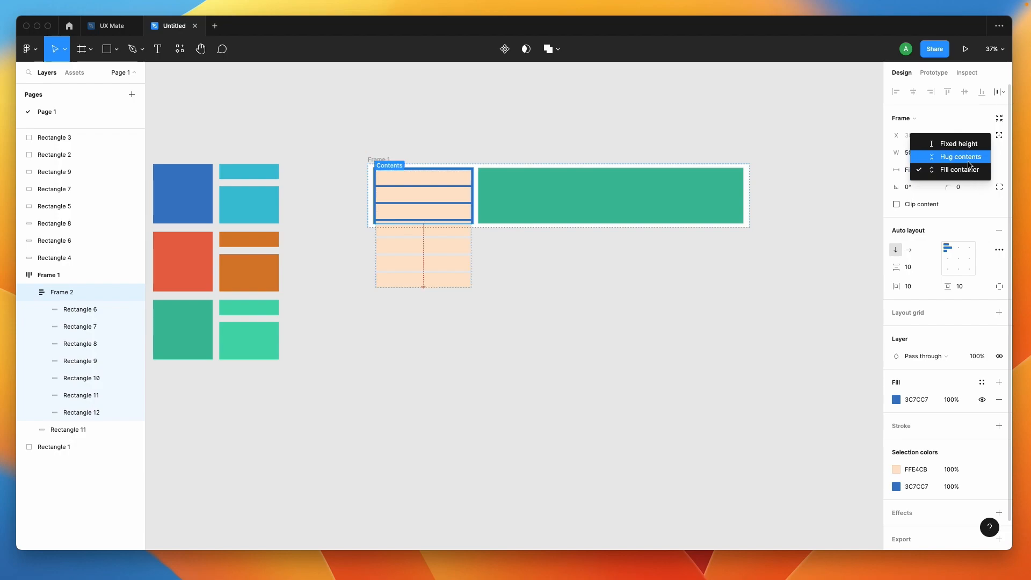
click(964, 156)
click(590, 284)
Set the height of Frame 1 to Hug contents
click(380, 160)
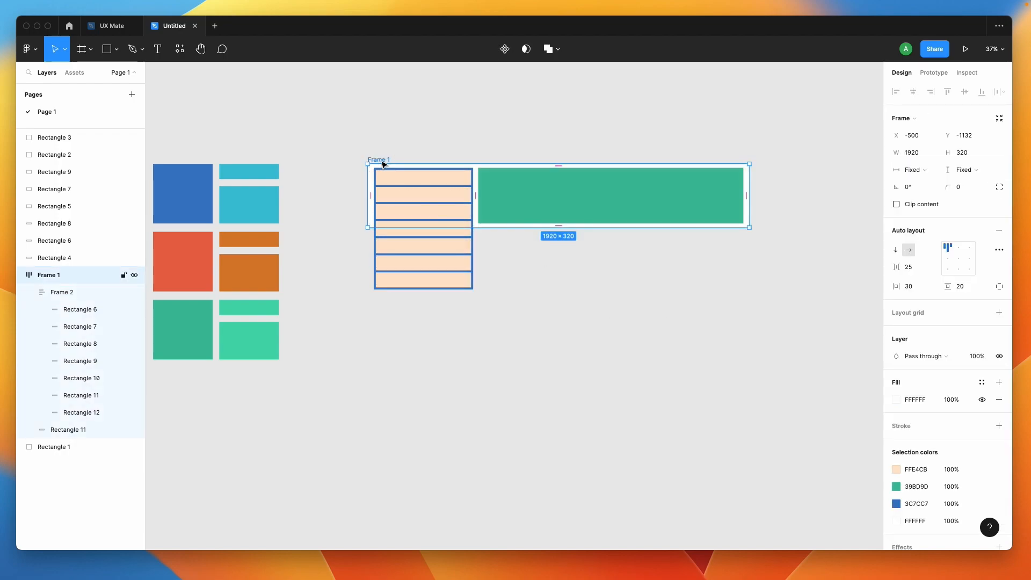
click(967, 170)
click(966, 182)
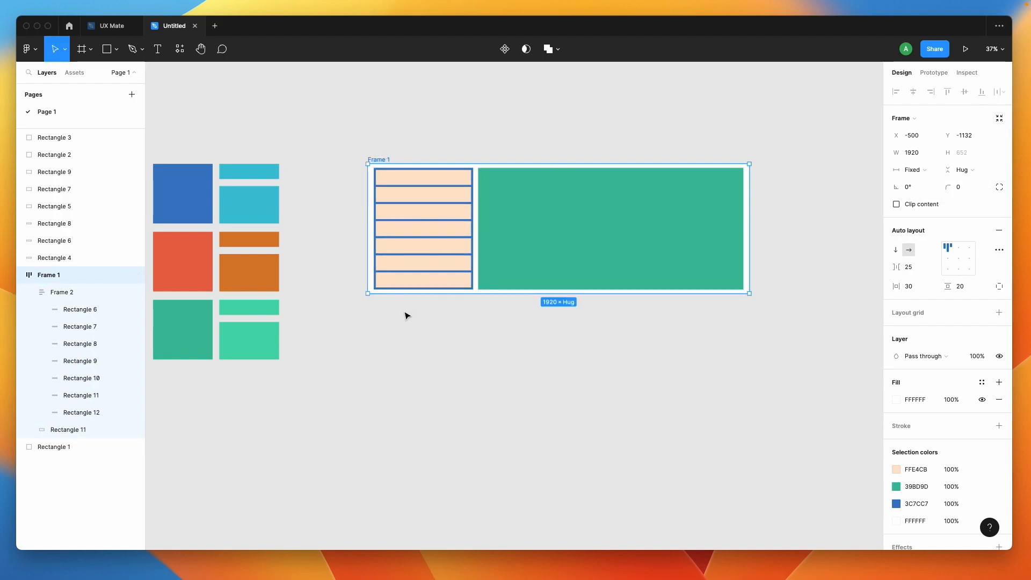
Duplicate the lowest peach rectangle in Frame 2 twice so that nine are stacked
double_click(419, 281)
key(super+d)
key(super+d)
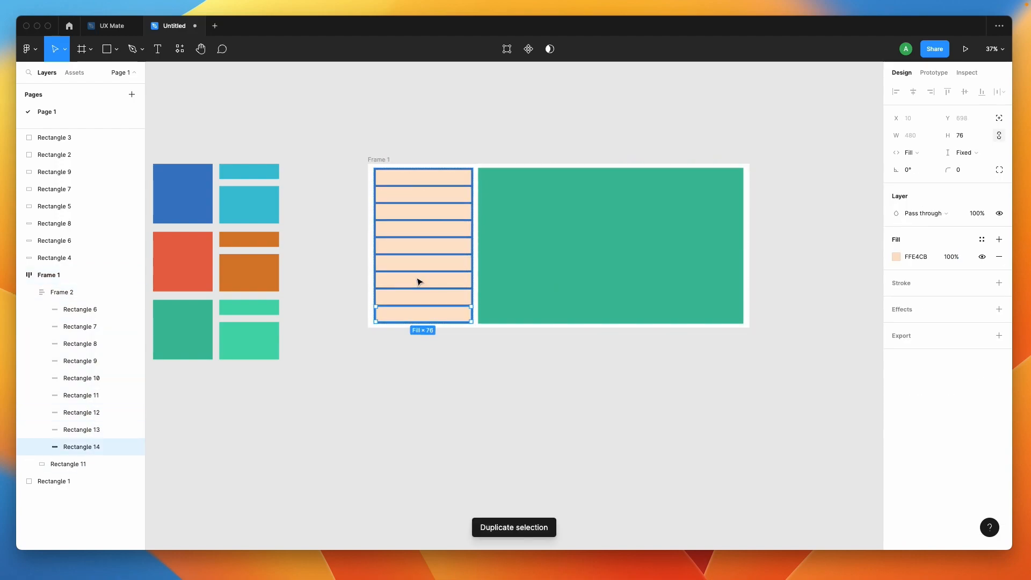
click(525, 373)
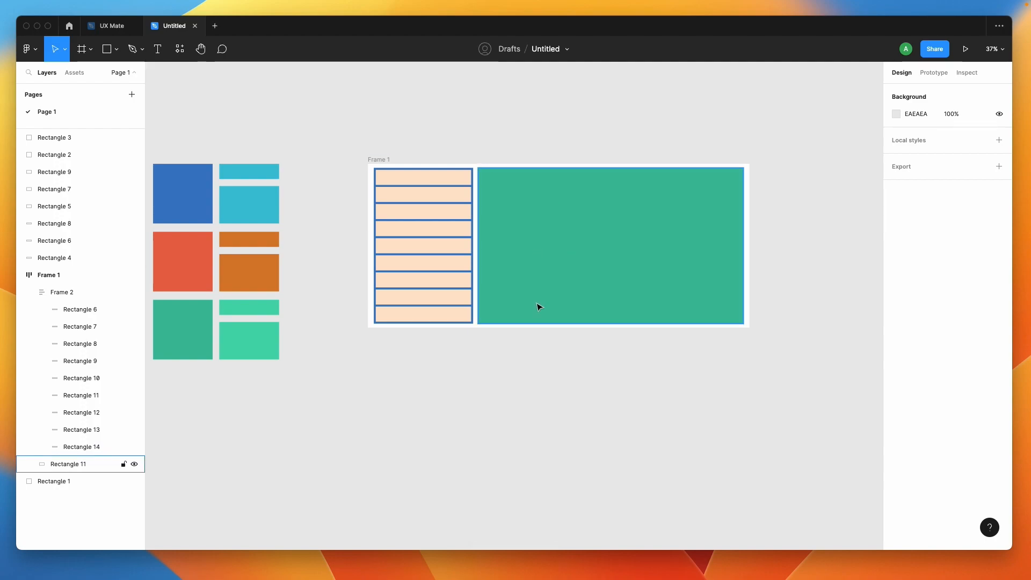
Wrap the large green rectangle inside Frame 1 in its own frame
click(540, 280)
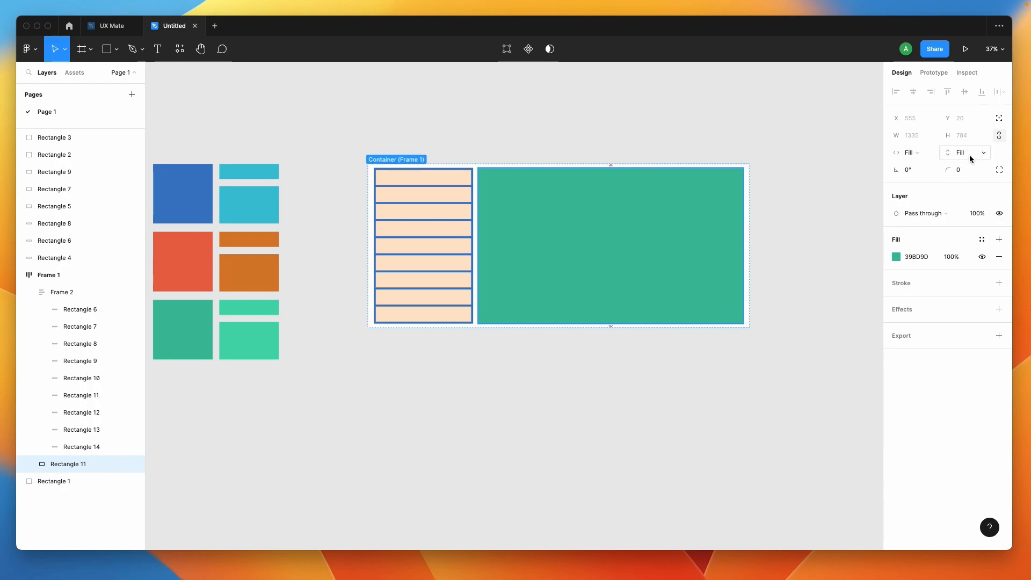
right_click(583, 230)
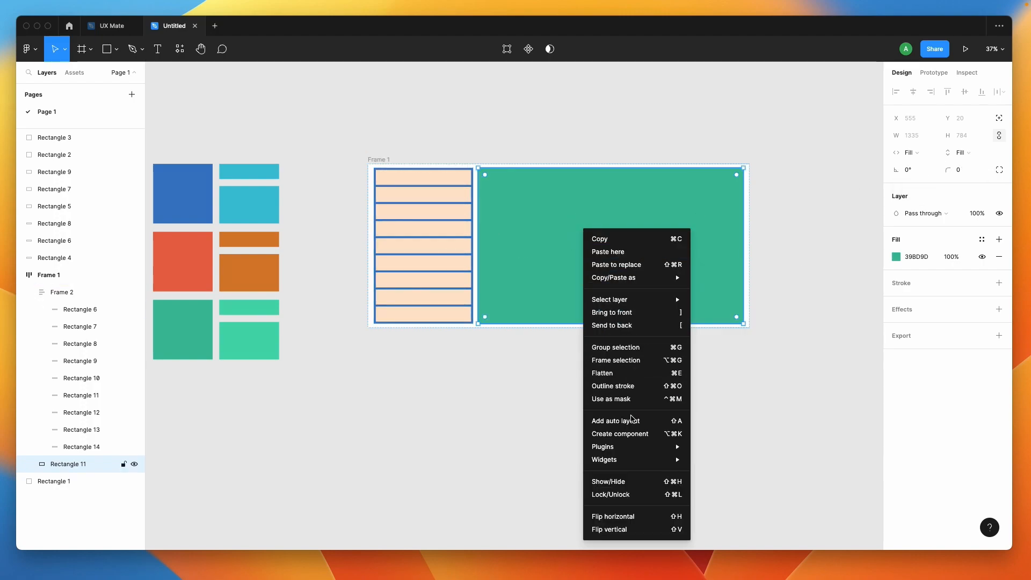
click(642, 362)
click(643, 365)
click(647, 261)
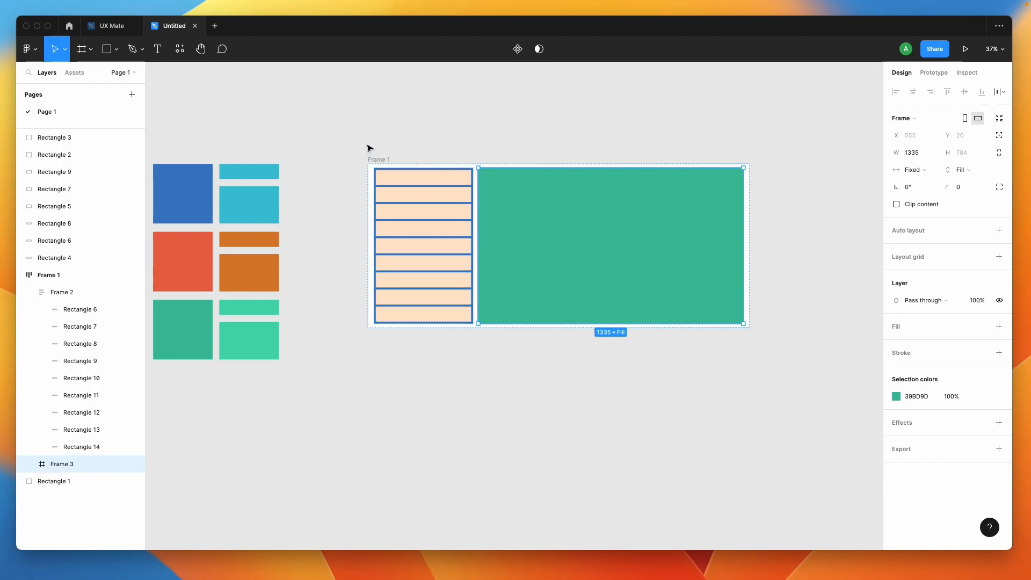
Change Frame 1 to a fixed height of 1080
click(378, 160)
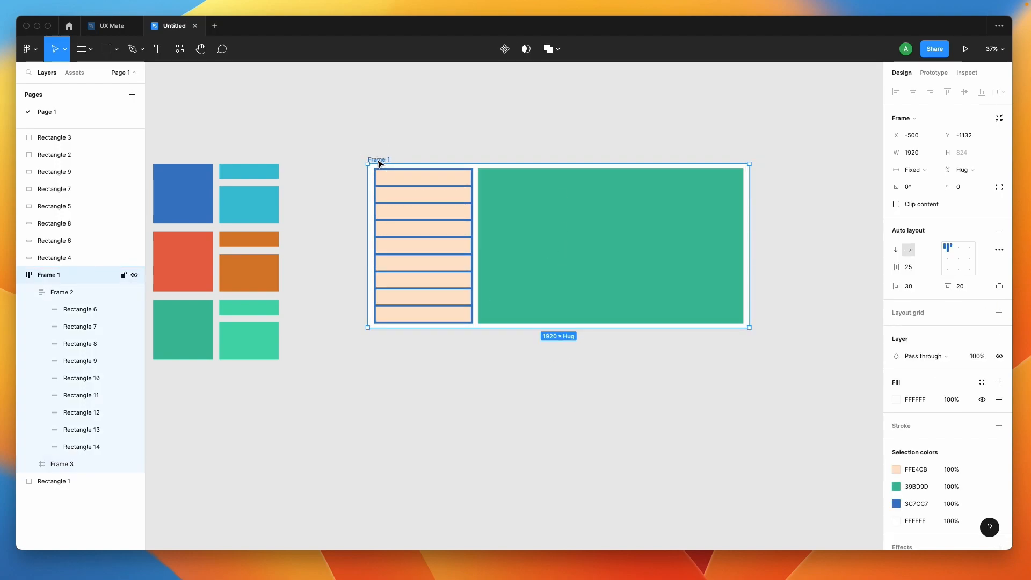
click(972, 170)
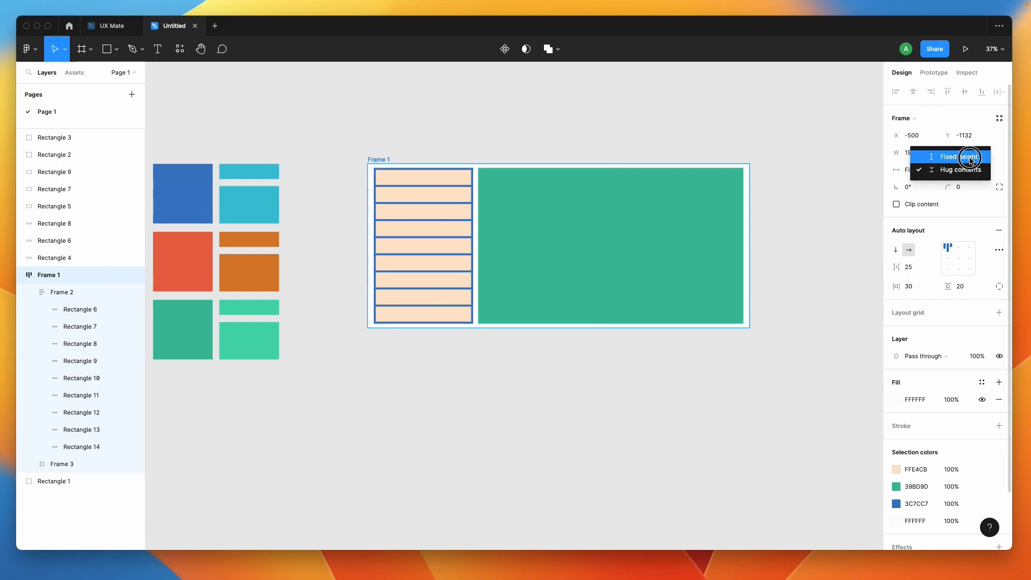
click(964, 155)
click(982, 154)
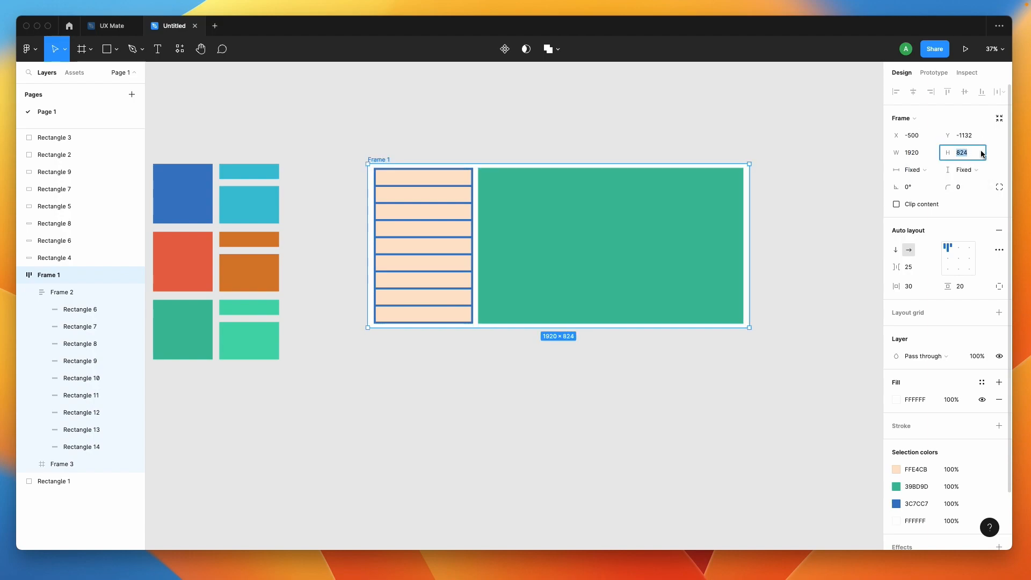
text(1080)
key(Return)
click(525, 444)
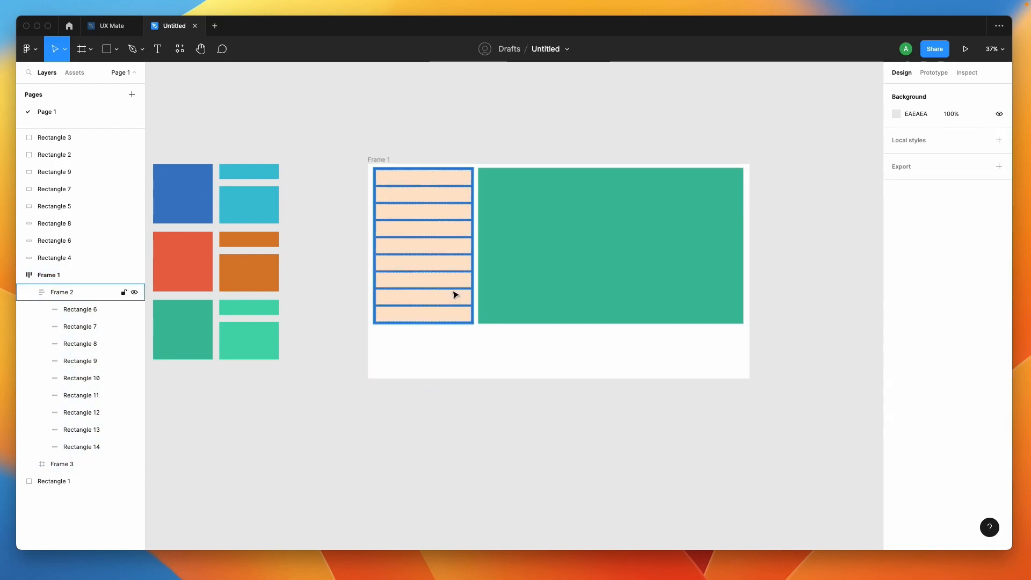
Examine how Frame 2, Frame 3 and the green rectangle are sized within Frame 1
click(455, 295)
click(566, 273)
click(485, 442)
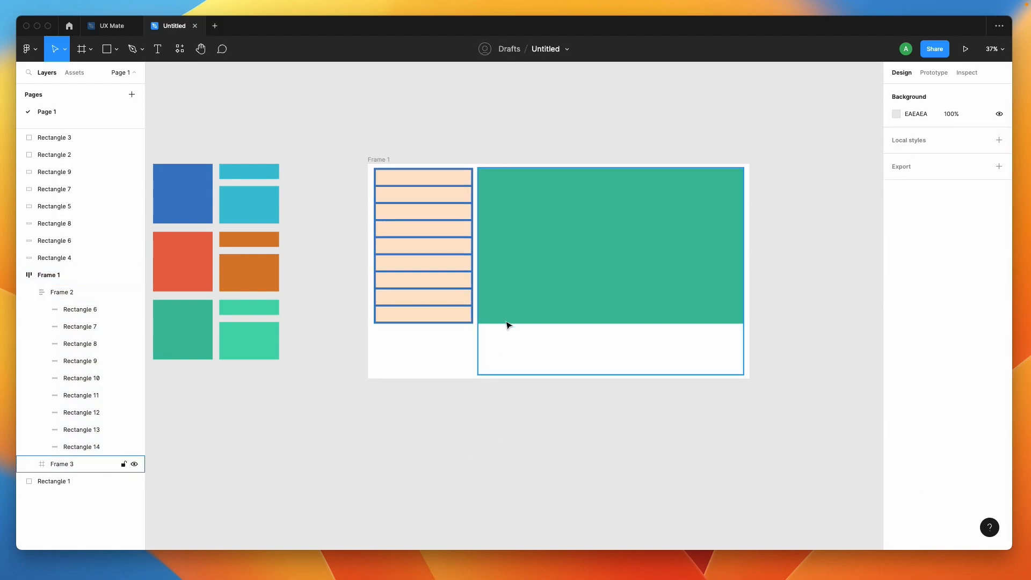
click(508, 319)
click(508, 408)
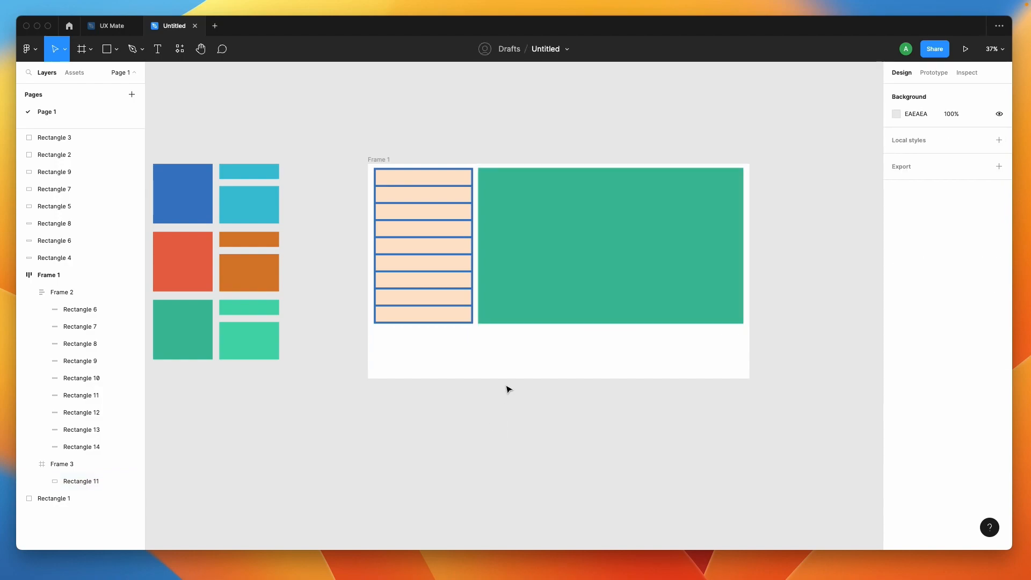
click(514, 242)
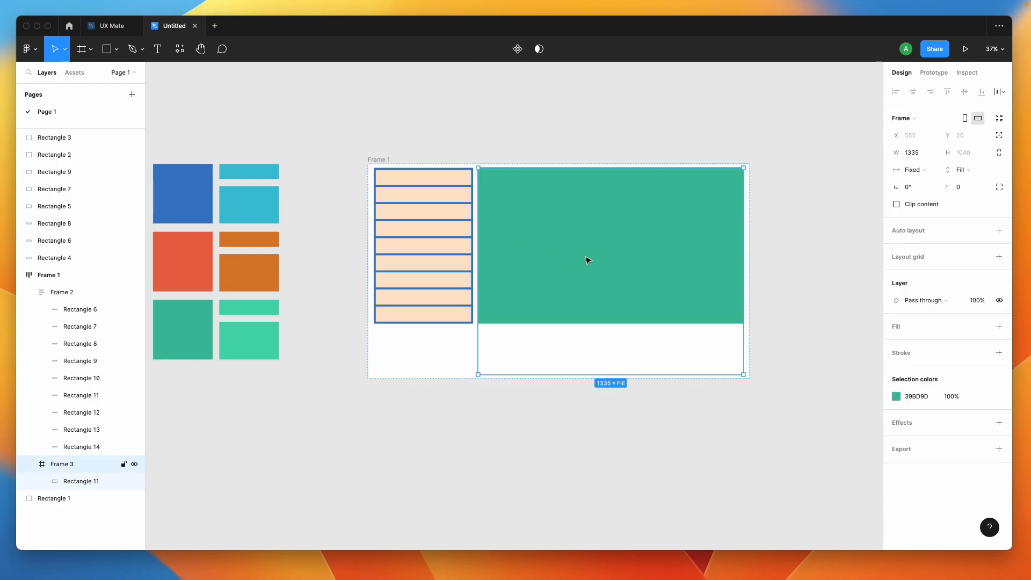
click(641, 264)
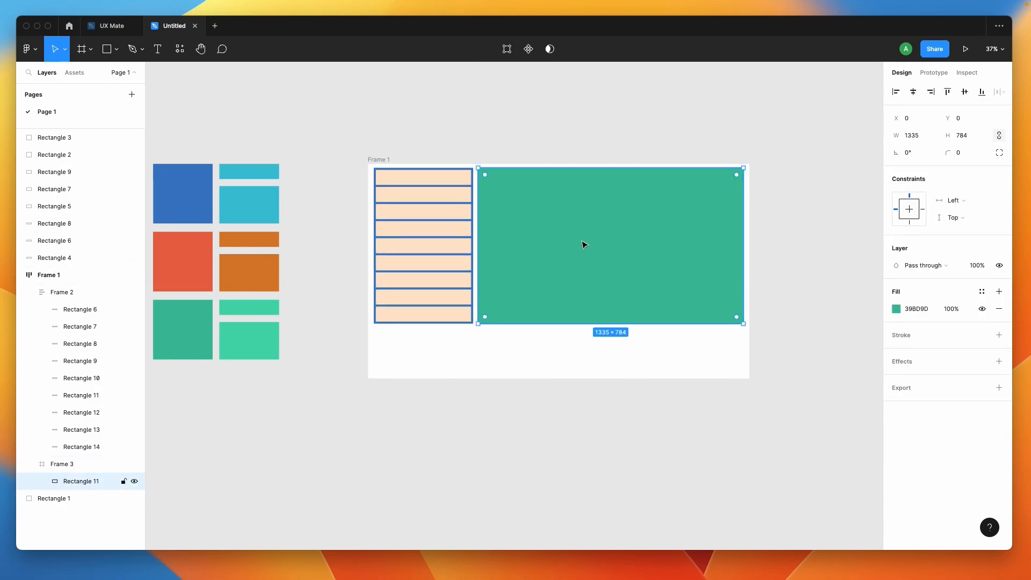
click(610, 405)
Add auto layout to Frame 3, which holds the green rectangle
click(596, 230)
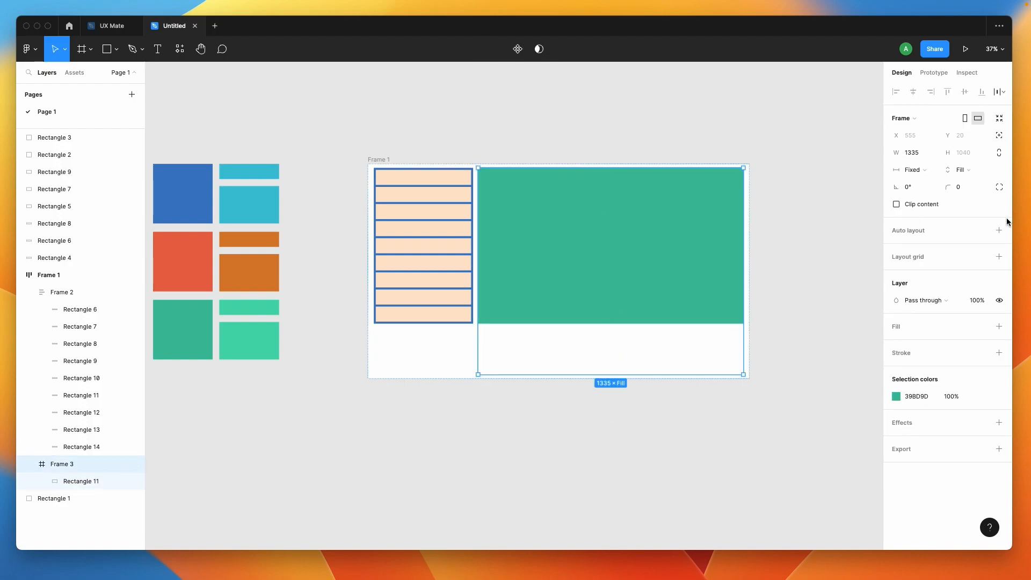
click(1000, 231)
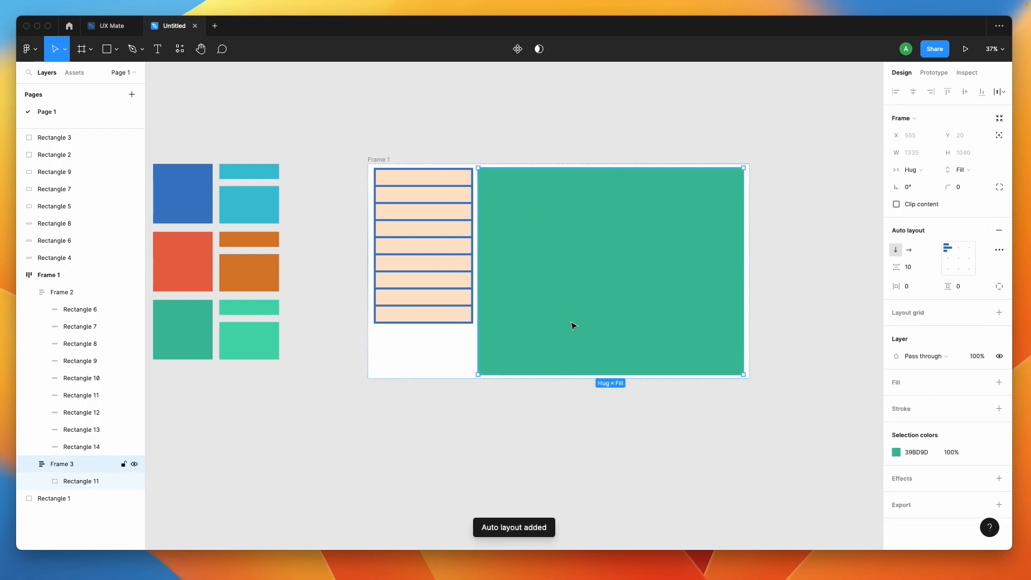
scroll(547, 369, down, 1)
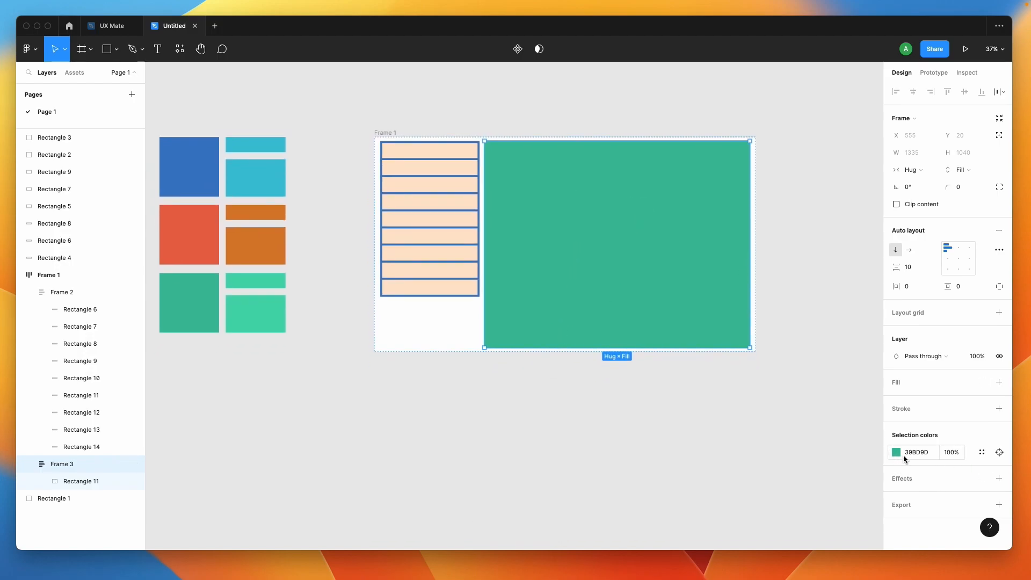
click(660, 442)
Set the height of Frame 2 to Fill container
click(428, 250)
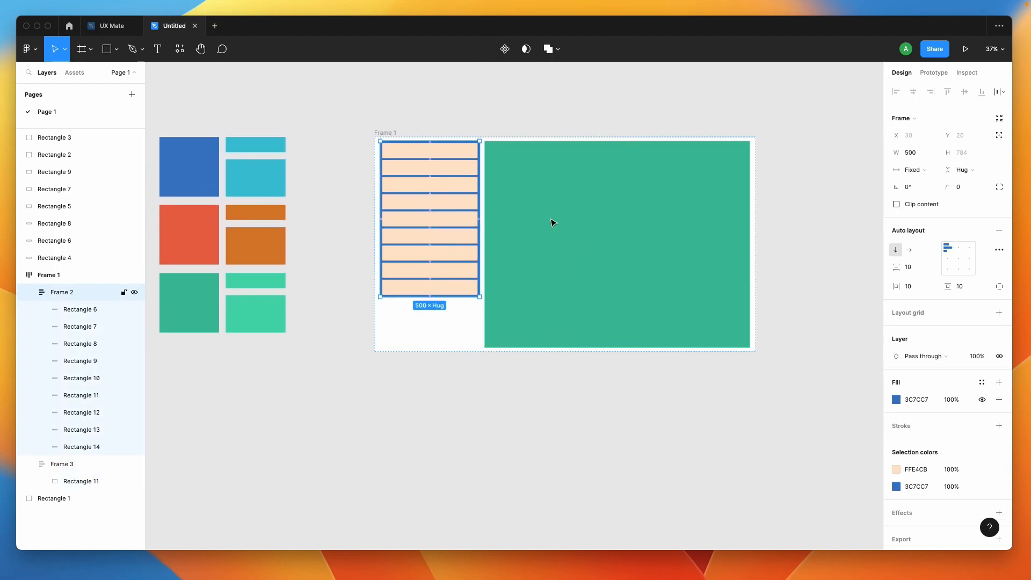
click(982, 153)
click(974, 183)
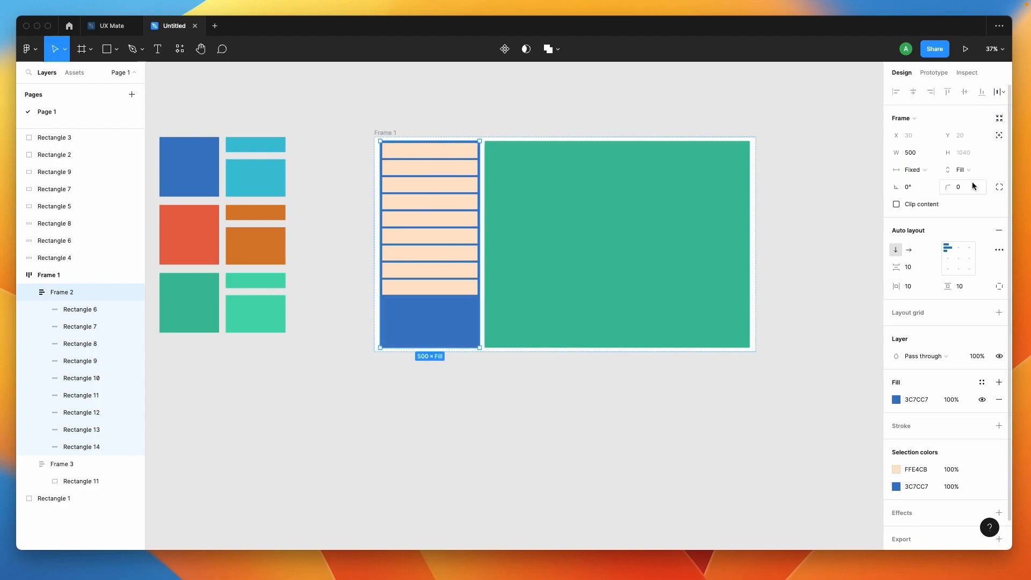
click(491, 390)
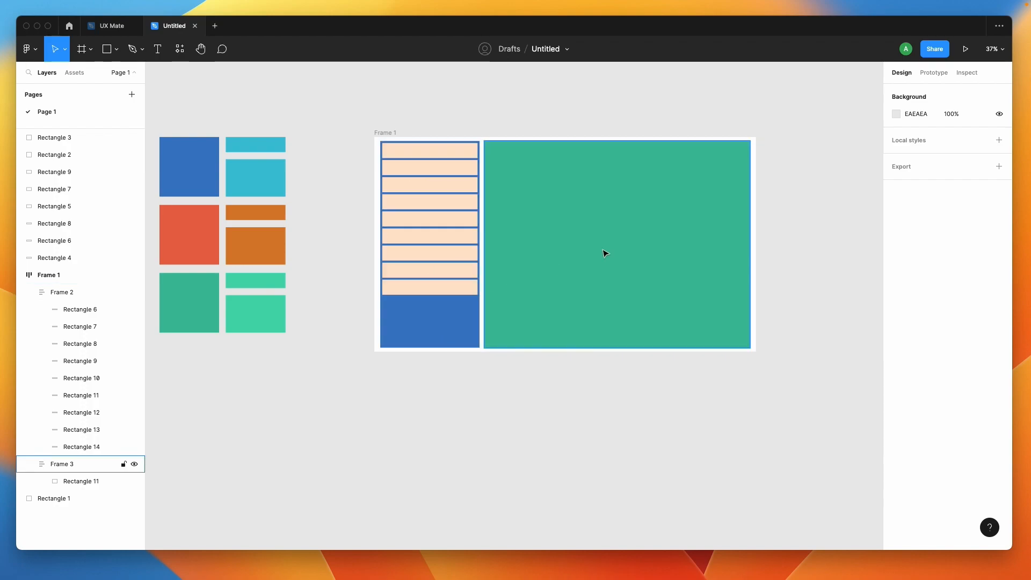
Set the vertical spacing between the peach rectangles in Frame 2 to 15
click(584, 192)
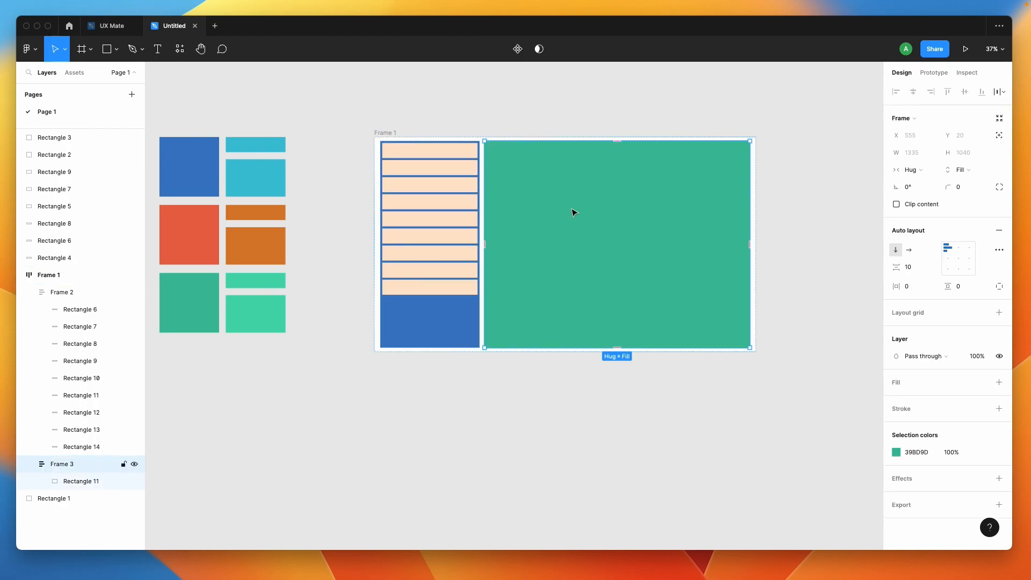
click(433, 322)
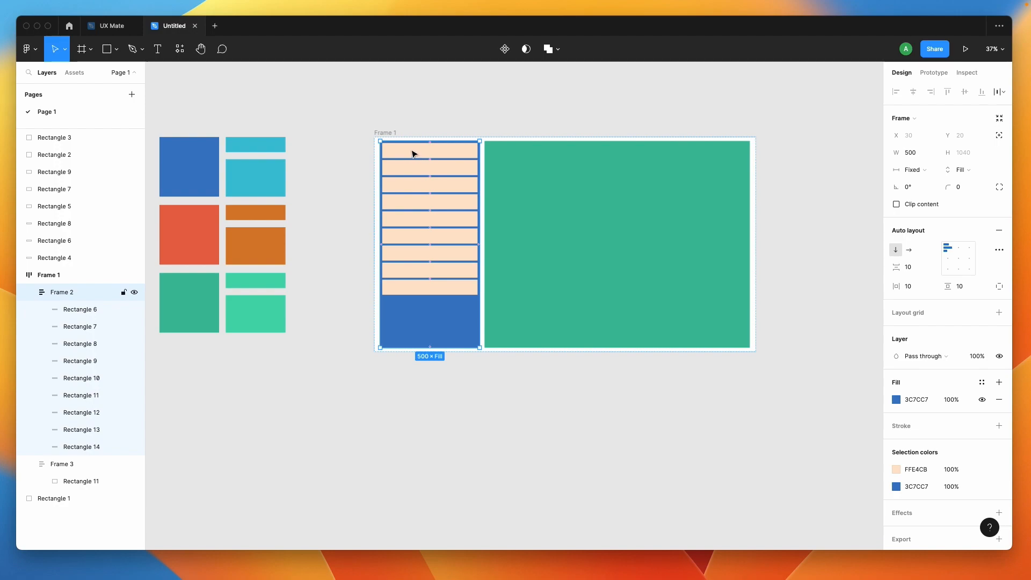
click(916, 270)
key(Up)
key(Up)
key(Up)
key(Up)
key(Up)
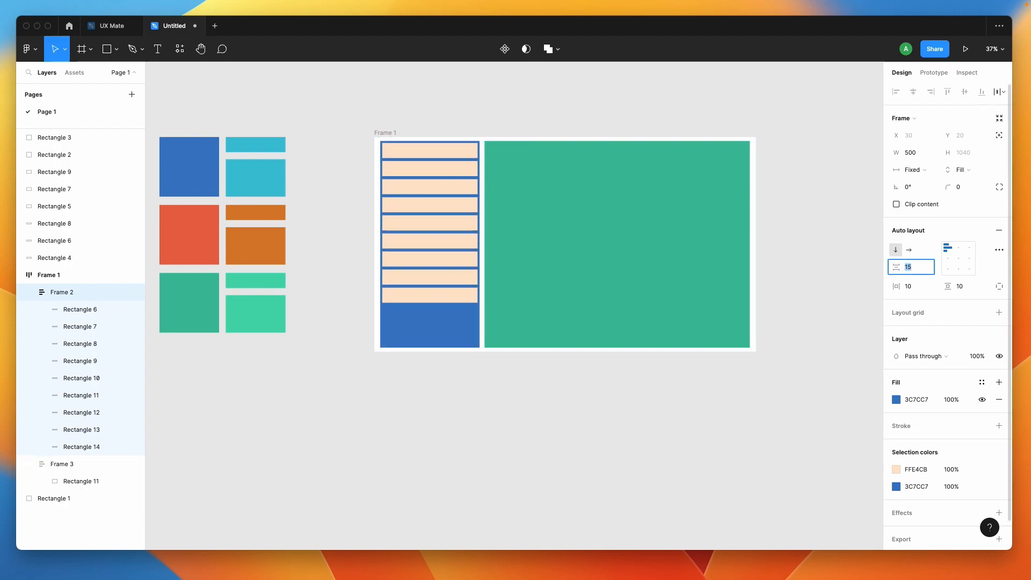
Set the vertical padding of Frame 2 to 15
click(975, 288)
text(10)
key(BackSpace)
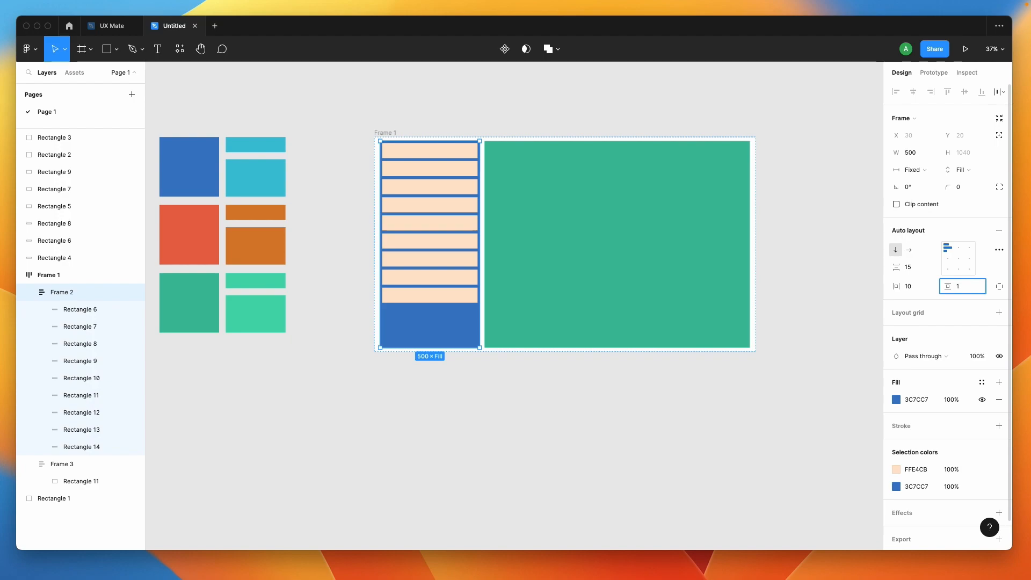
text(5)
key(Return)
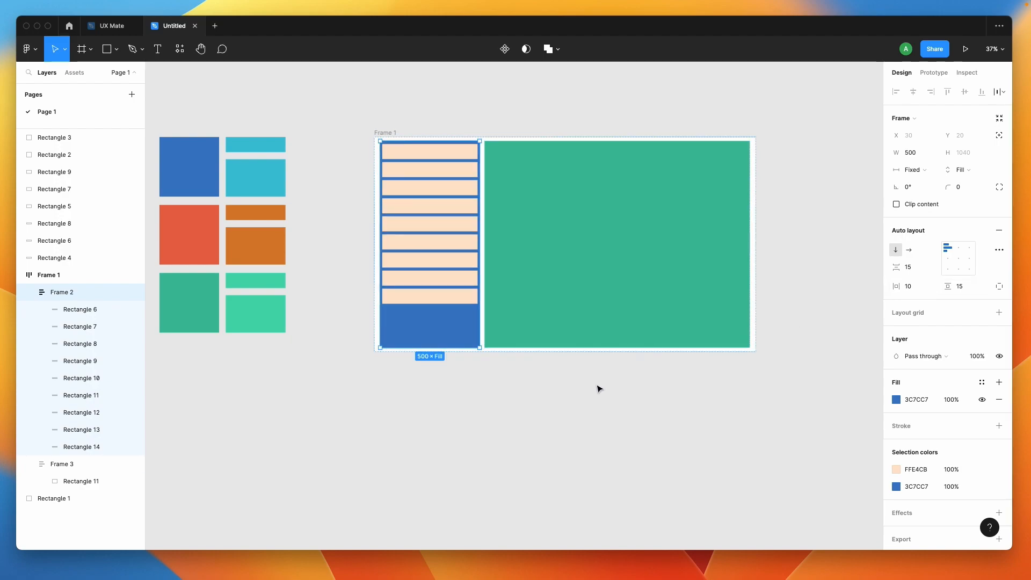
click(581, 385)
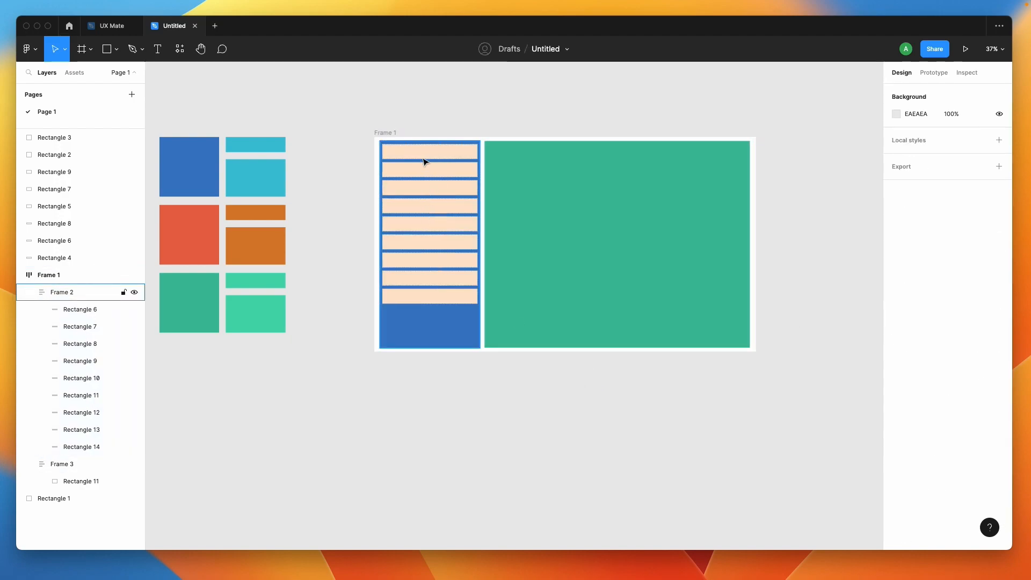
Duplicate the lowest peach rectangle in Frame 2 nine times so that the stack overflows Frame 1
click(429, 317)
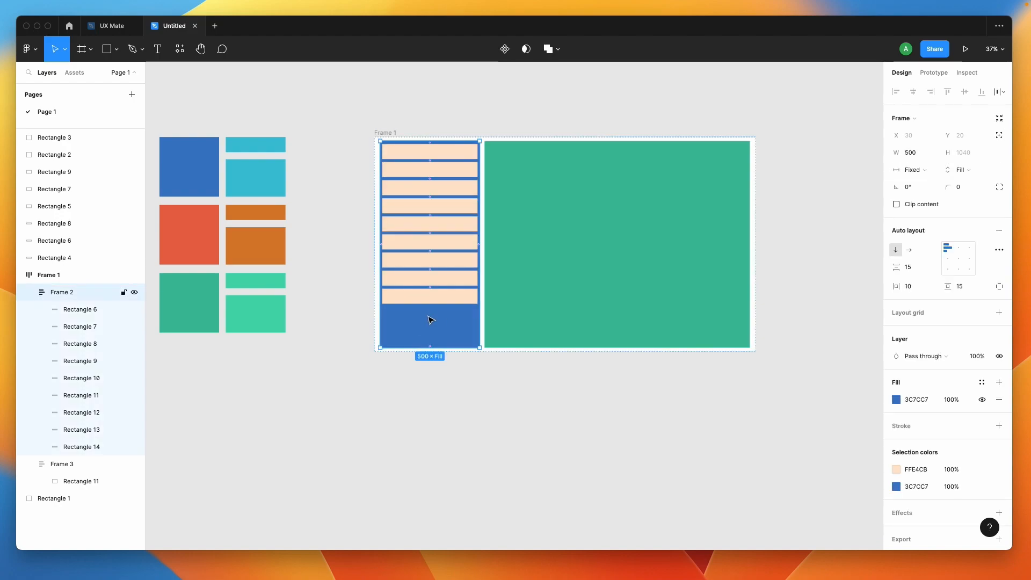
click(474, 402)
click(435, 302)
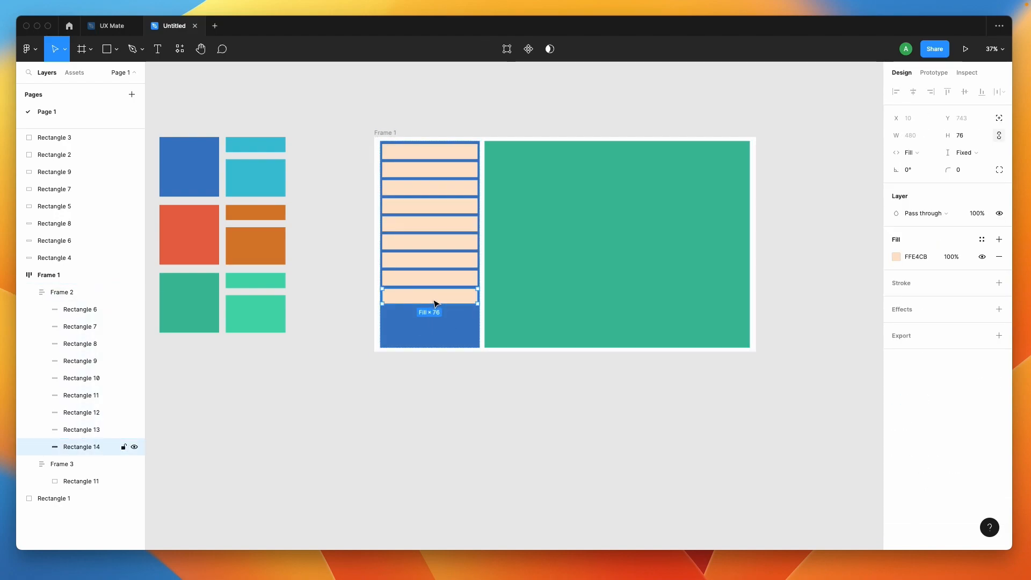
key(ctrl+d)
key(ctrl+d)
key(ctrl+d)
key(ctrl+d)
key(ctrl+d)
key(ctrl+d)
key(ctrl+d)
key(ctrl+d)
key(ctrl+d)
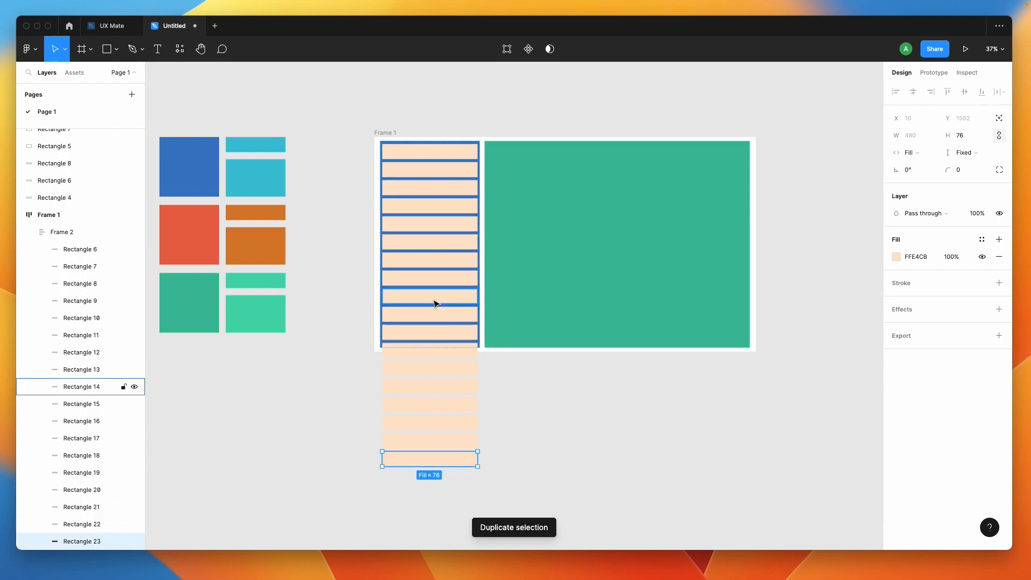
click(556, 427)
scroll(559, 428, down, 1)
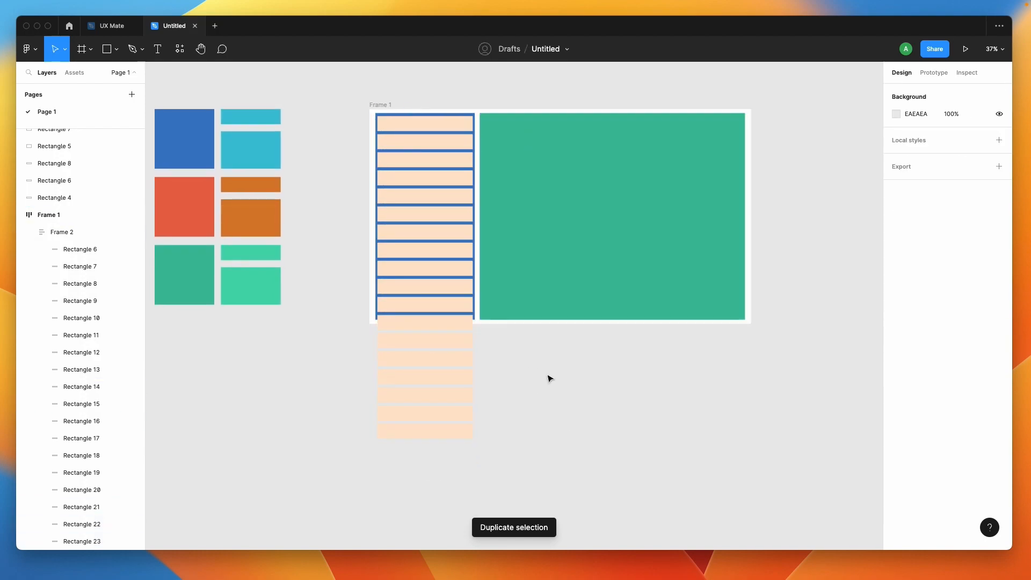
Enable Clip content on Frame 2 to hide the overflowing peach rectangles
click(384, 106)
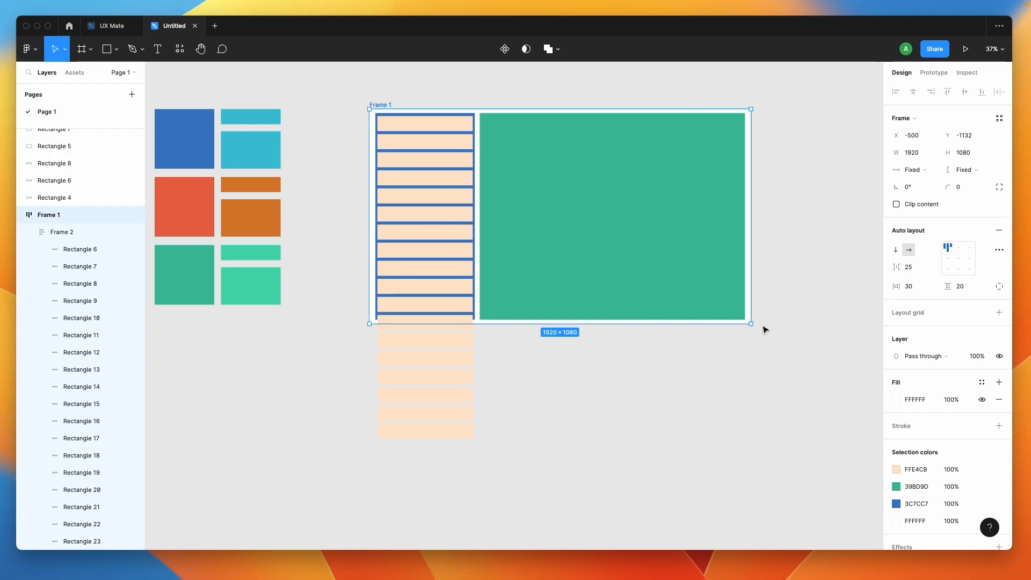
click(717, 387)
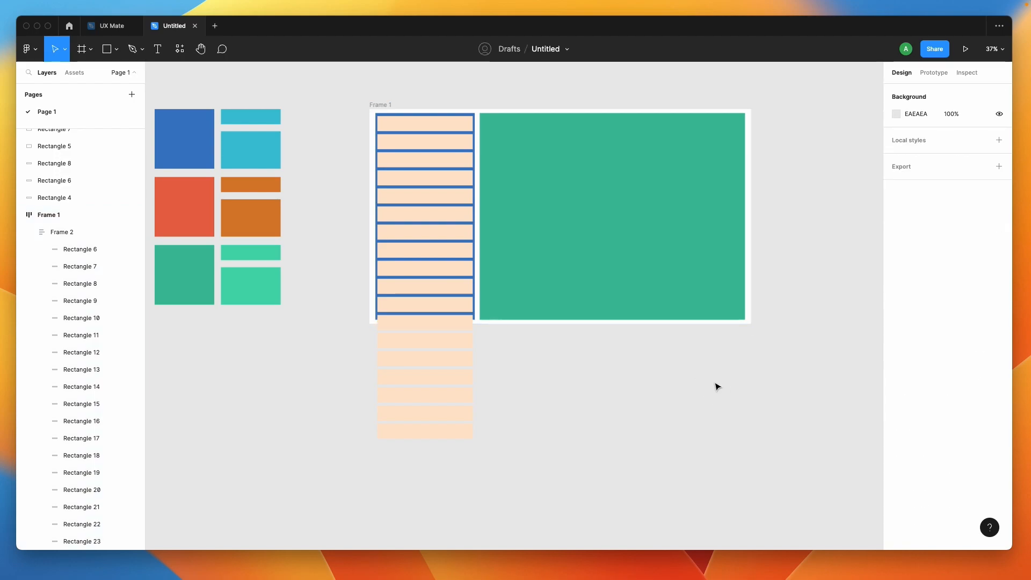
click(450, 209)
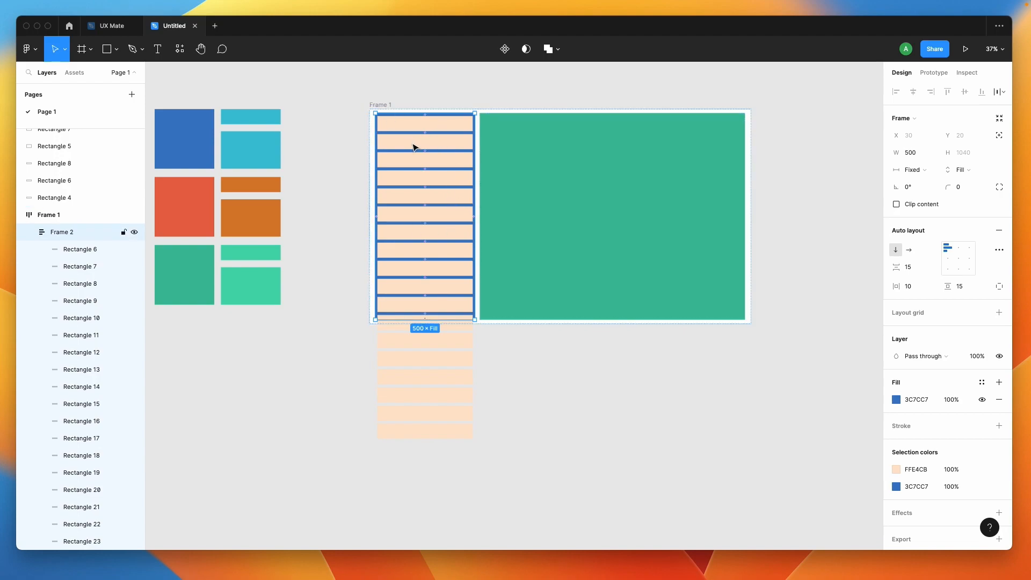
click(895, 205)
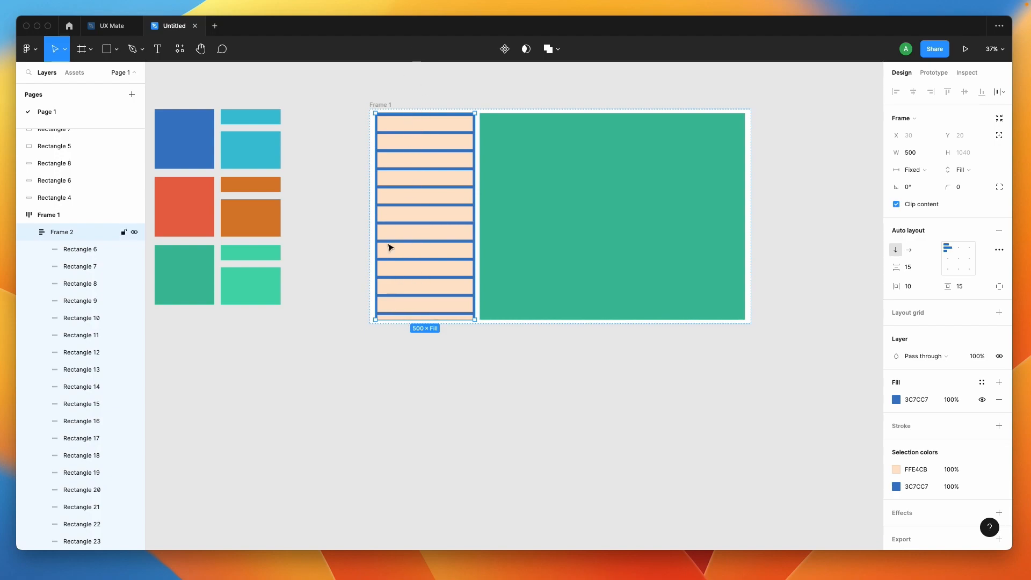
Set the overflow scrolling of Frame 2 to Vertical scrolling in its prototype settings
scroll(104, 299, down, 2)
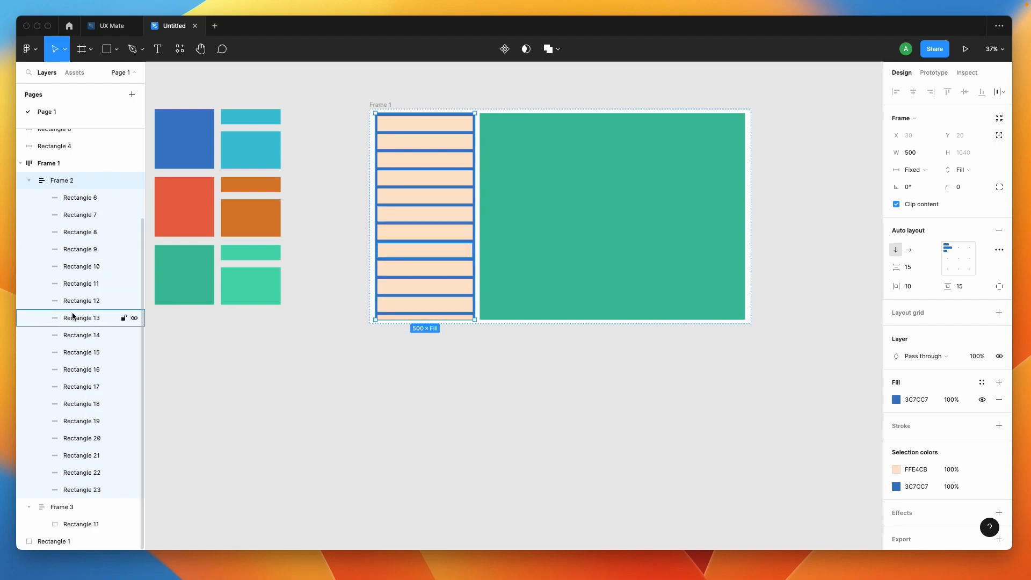
click(896, 205)
click(896, 205)
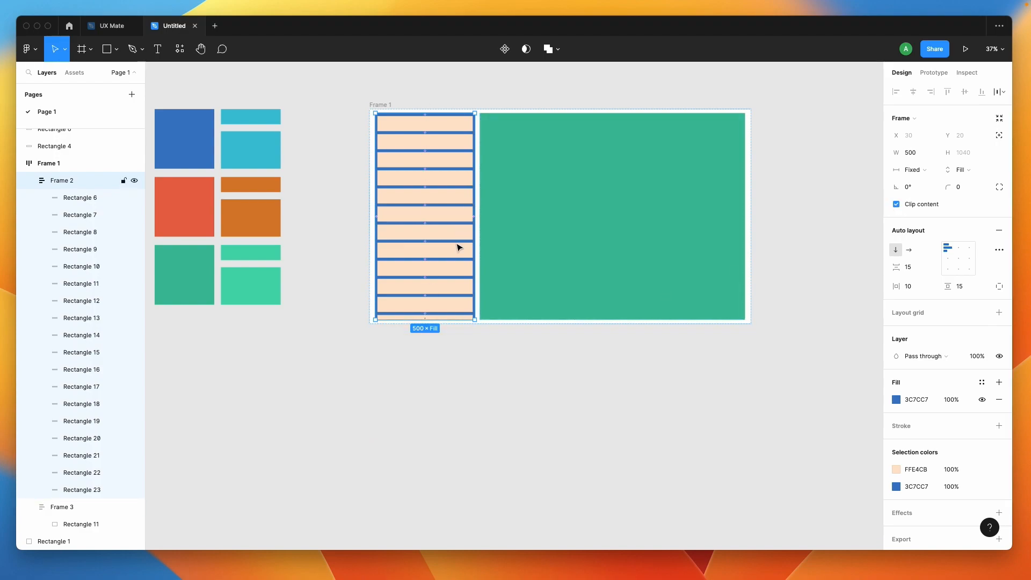
click(933, 73)
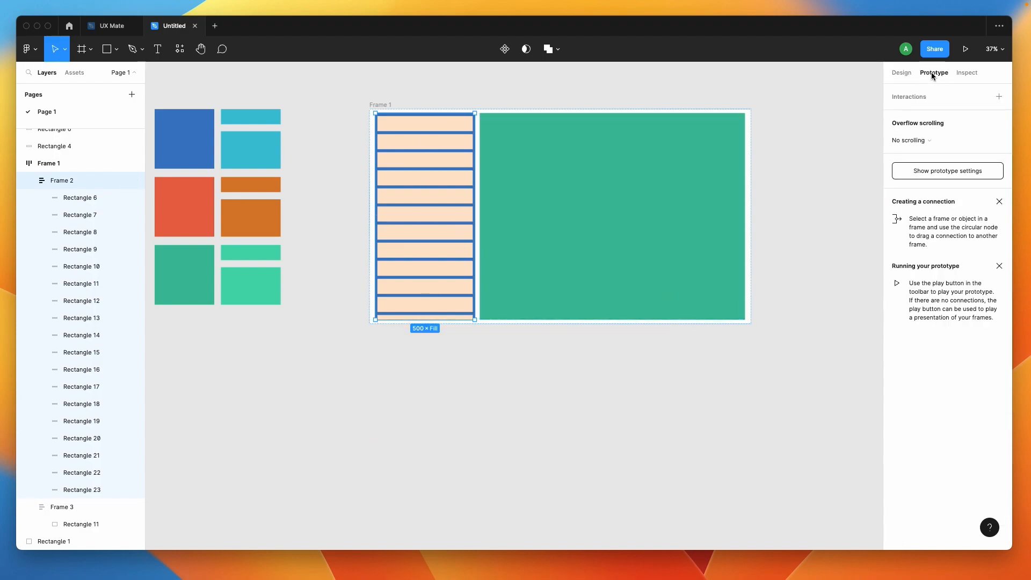
click(926, 140)
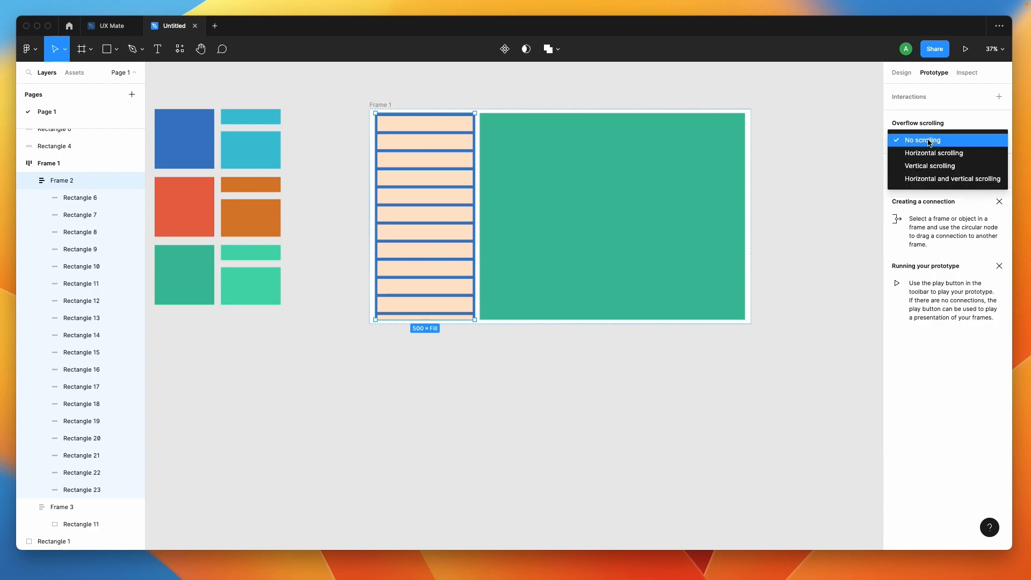
click(948, 166)
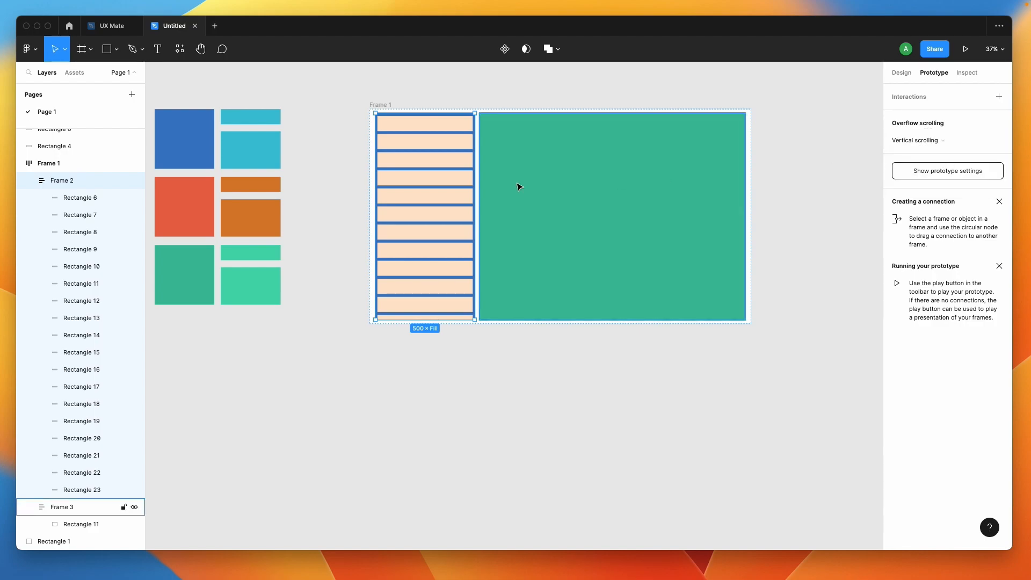
Present Frame 1 as a prototype and test scrolling the stack of peach rectangles down and up
click(379, 103)
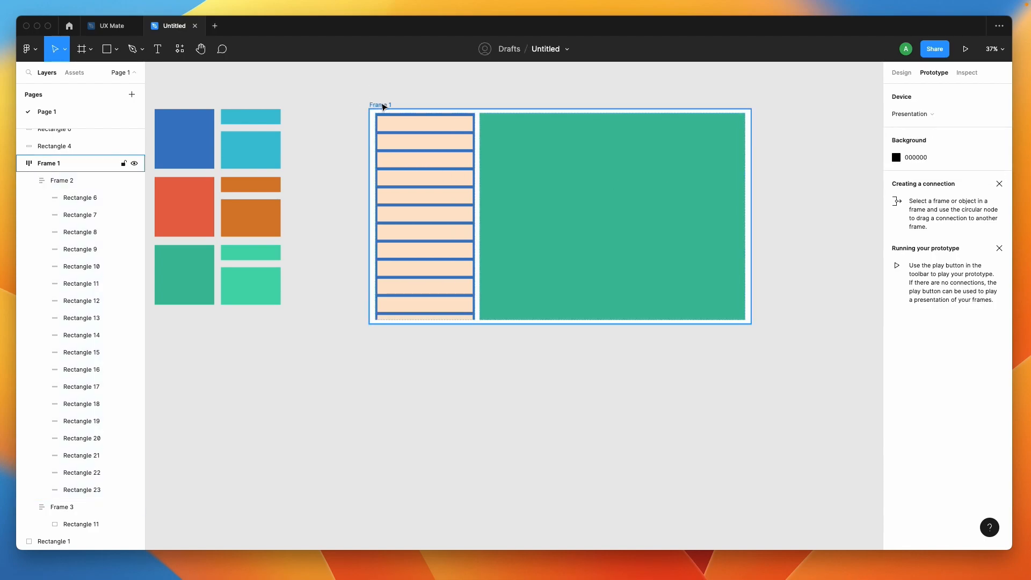
click(966, 53)
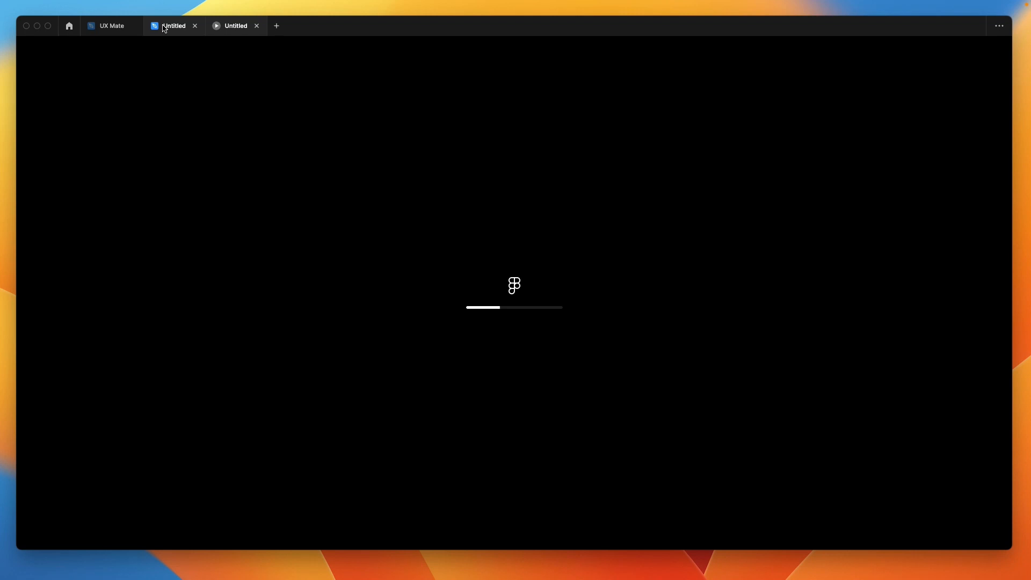
scroll(261, 292, down, 1)
scroll(261, 292, up, 1)
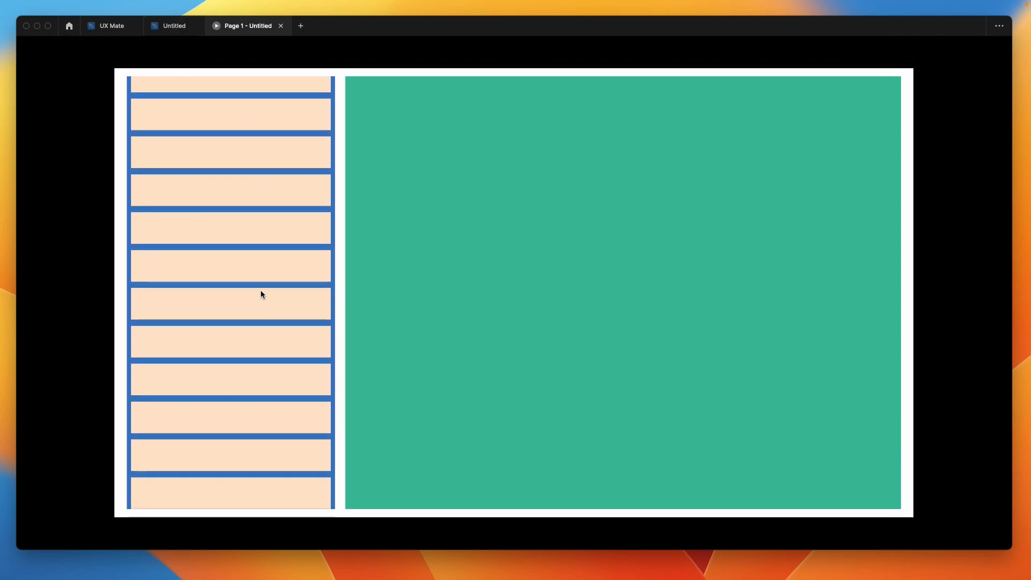
scroll(261, 292, up, 1)
scroll(261, 293, up, 2)
scroll(261, 292, down, 2)
scroll(261, 292, up, 2)
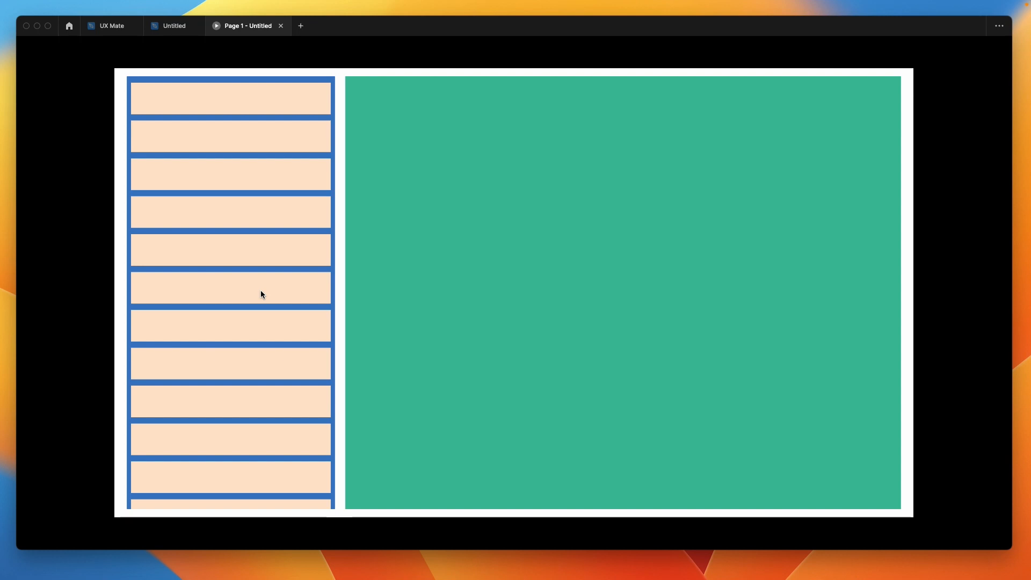
scroll(261, 293, down, 2)
scroll(261, 293, up, 2)
scroll(260, 294, down, 2)
scroll(261, 294, up, 2)
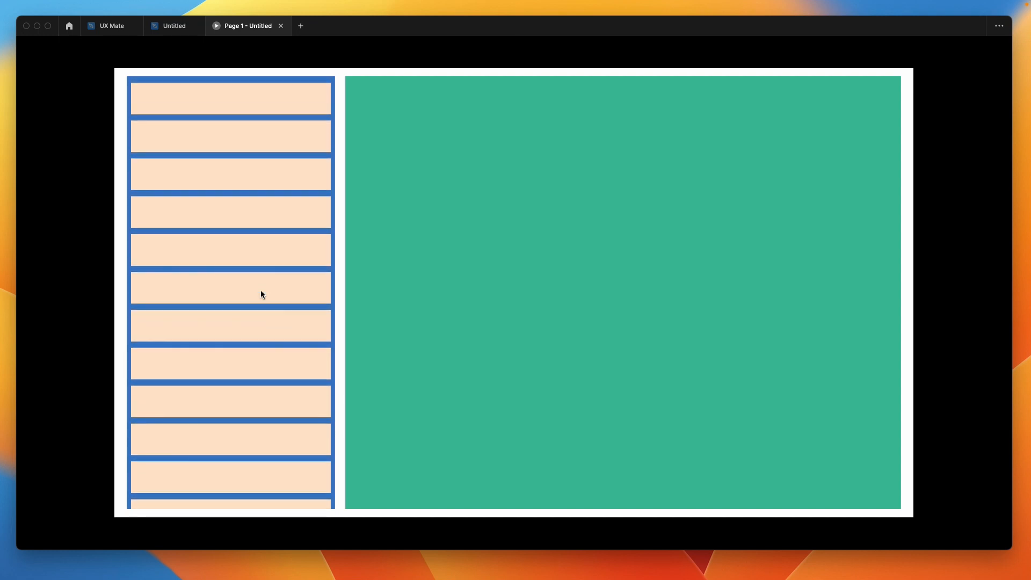
Return from the prototype presentation to the Untitled design file and show the design properties with nothing selected
click(170, 30)
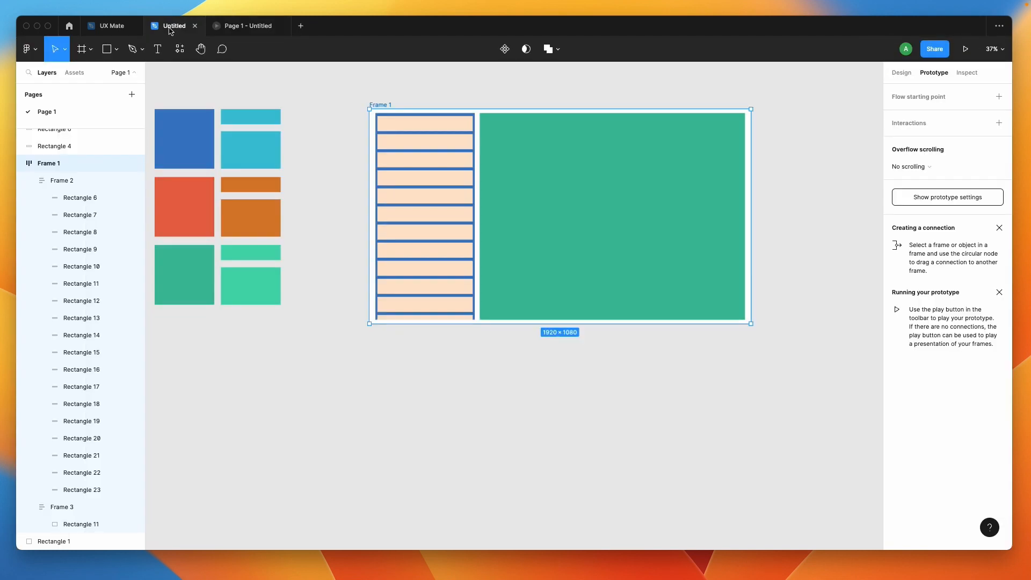
click(563, 383)
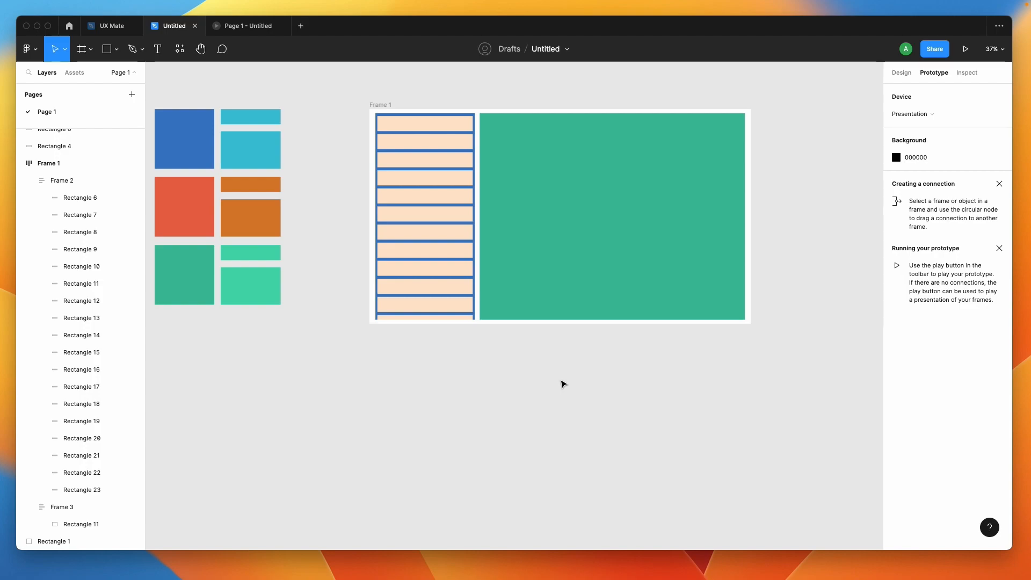
click(893, 73)
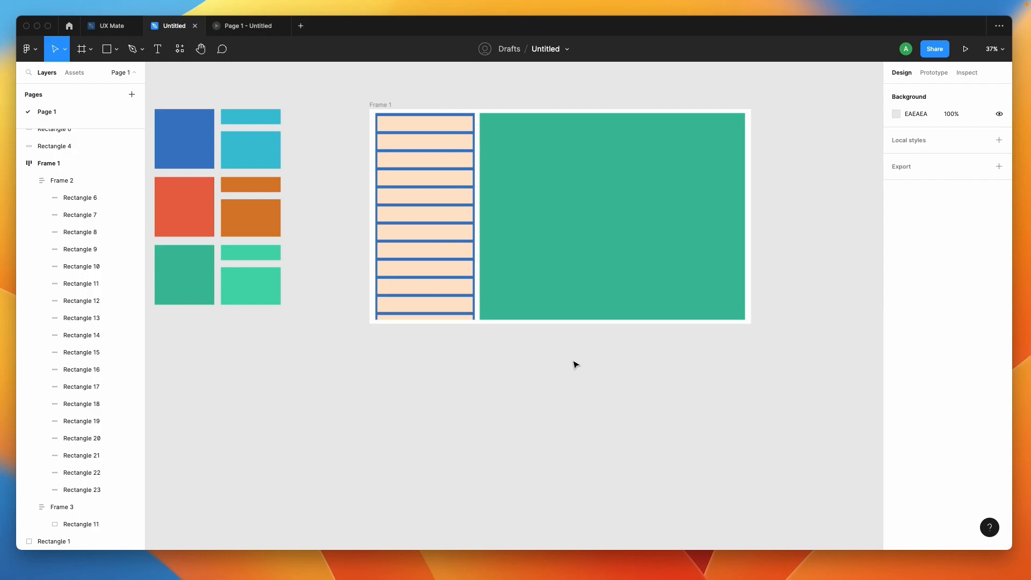
click(443, 217)
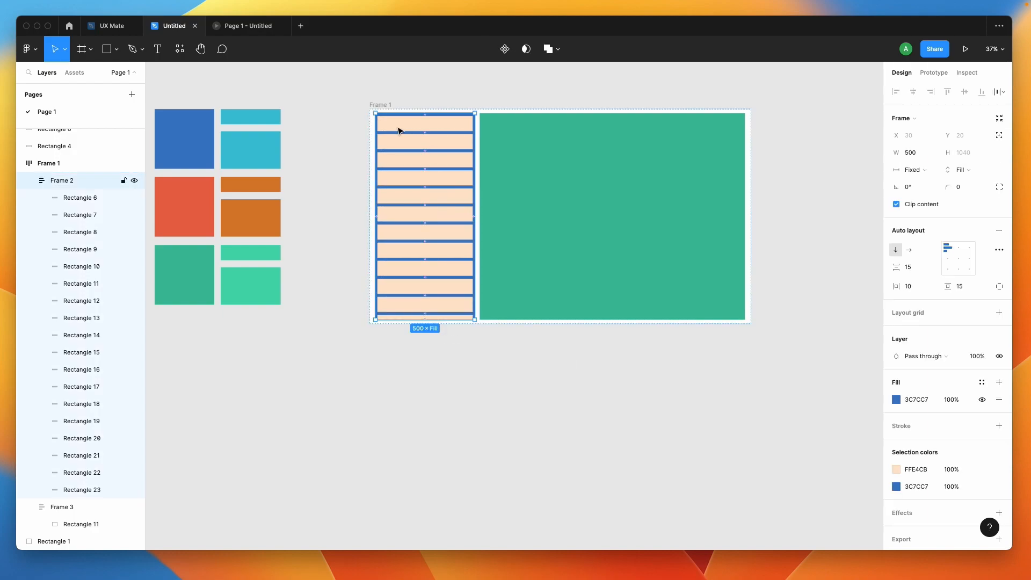
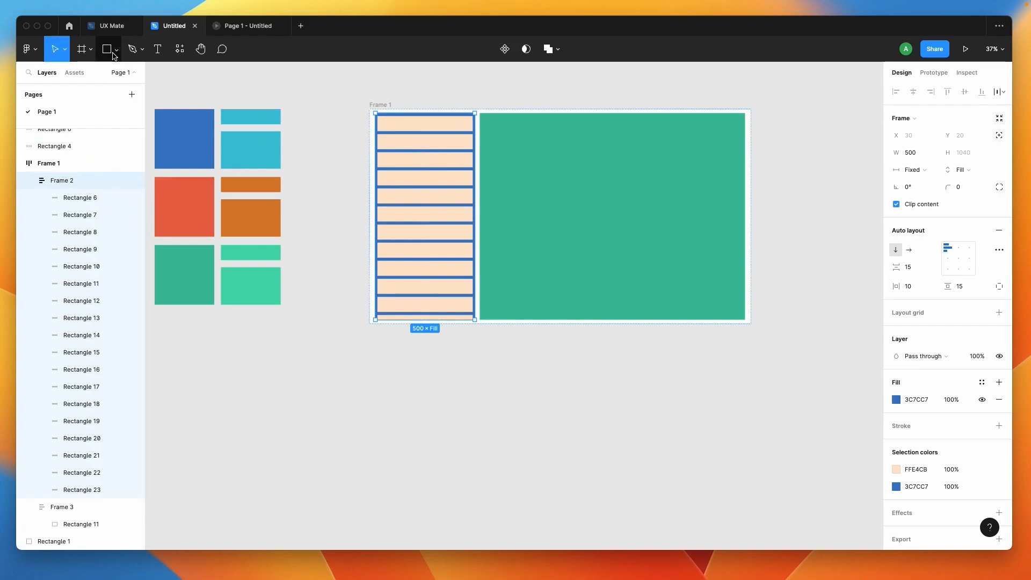
key(Escape)
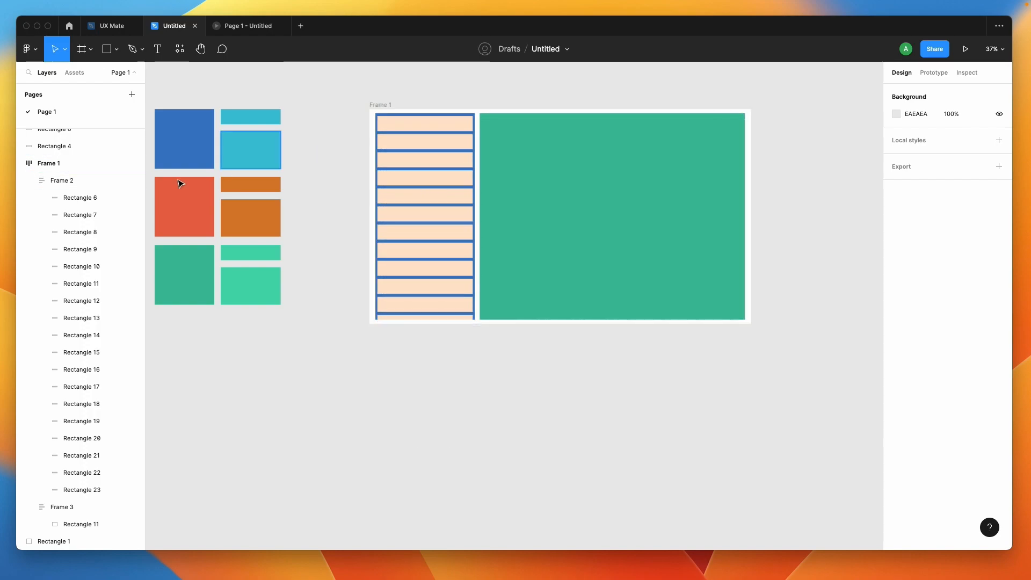
Try placing the small light green and orange rectangles at the top of Frame 2, and undo both placements
click(241, 258)
drag(241, 258, 408, 123)
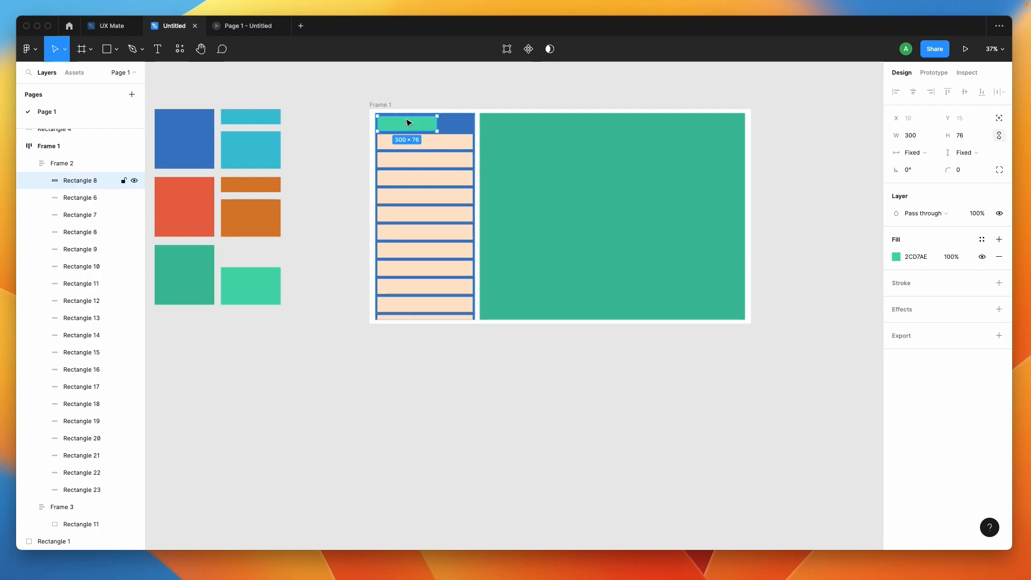
click(248, 189)
drag(248, 189, 453, 131)
click(305, 189)
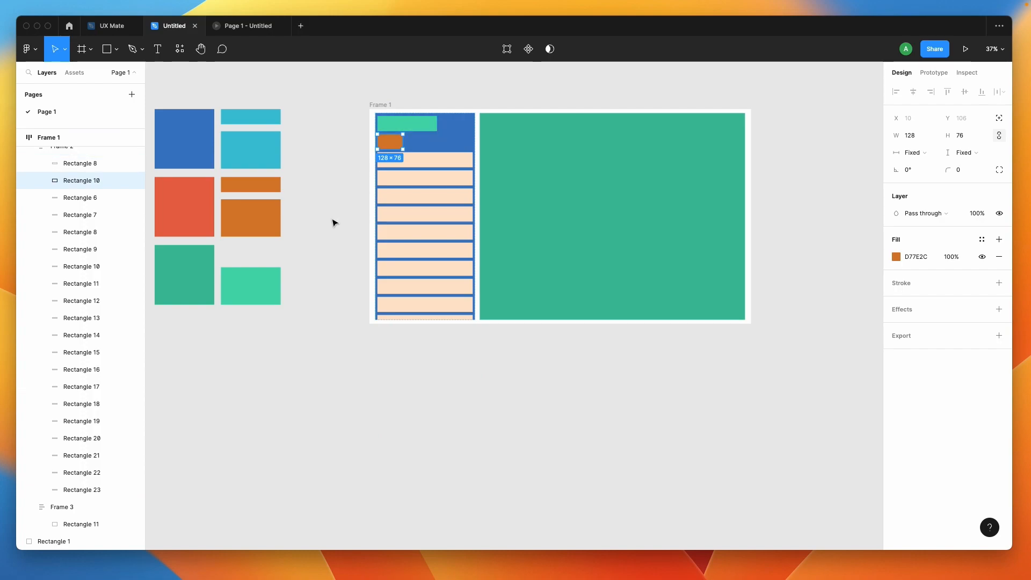
key(super+z)
key(super+z)
key(super+z)
key(super+z)
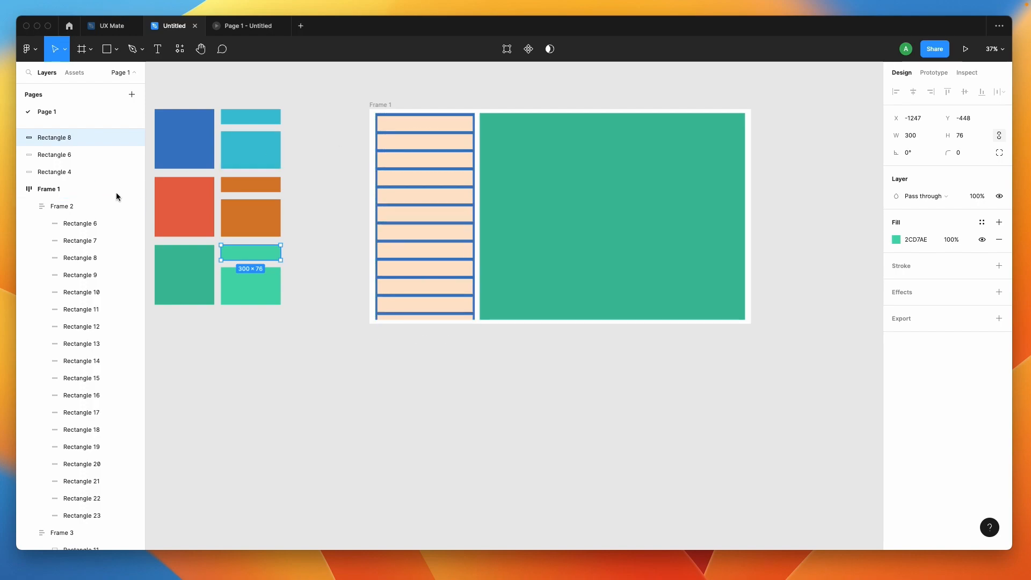
click(82, 224)
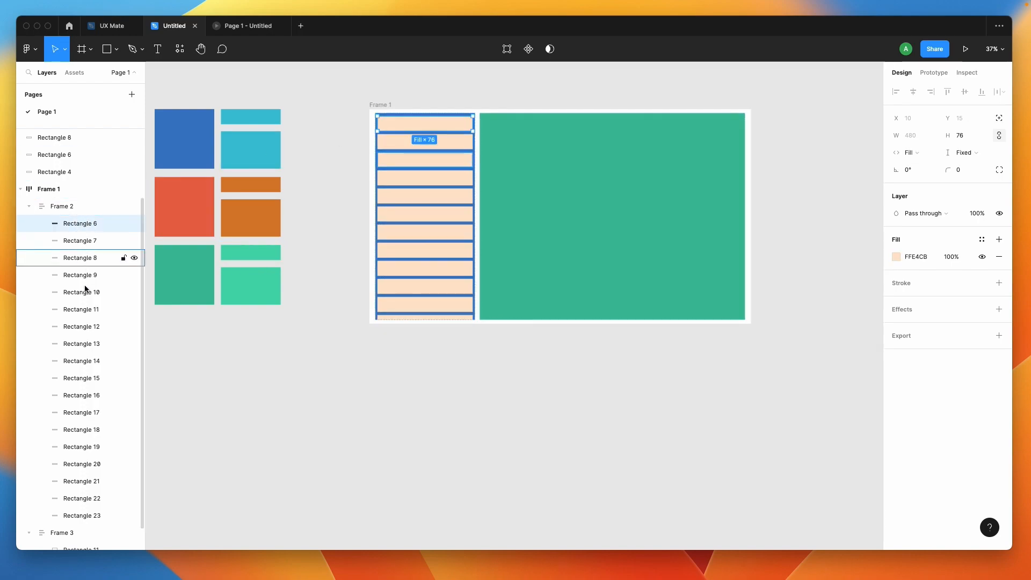
scroll(60, 342, down, 1)
click(326, 166)
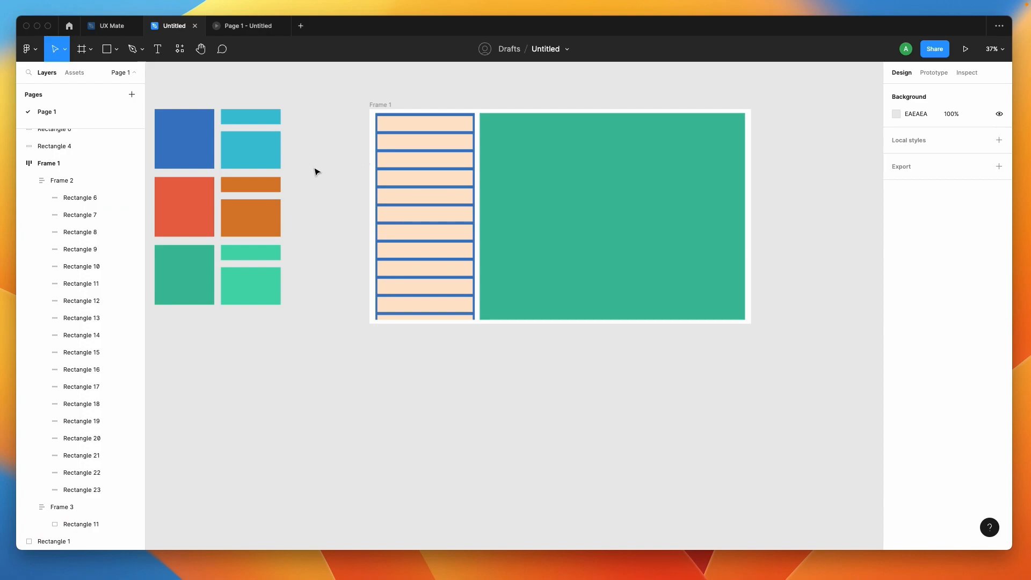
click(268, 185)
drag(478, 102, 417, 126)
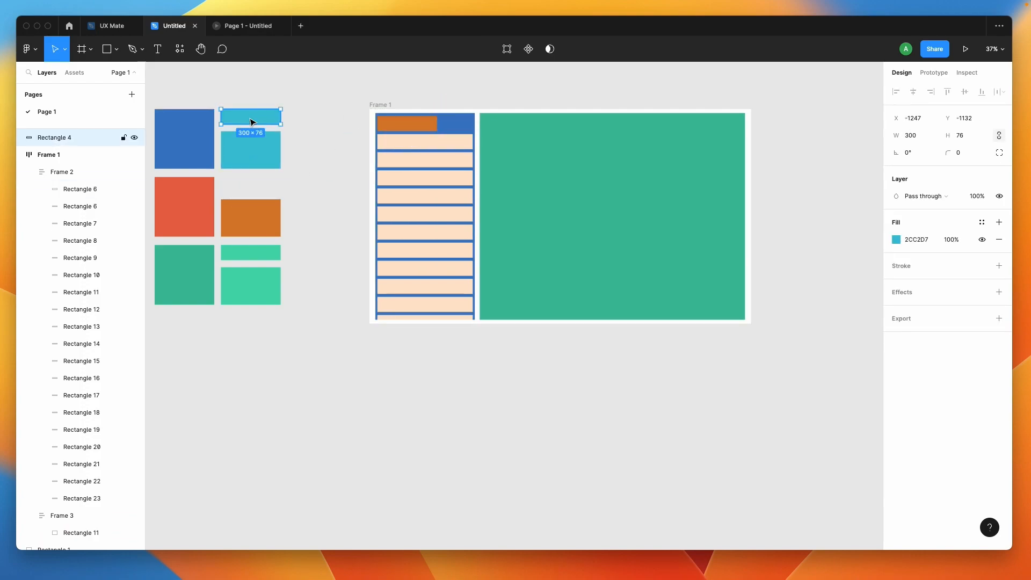
key(super+z)
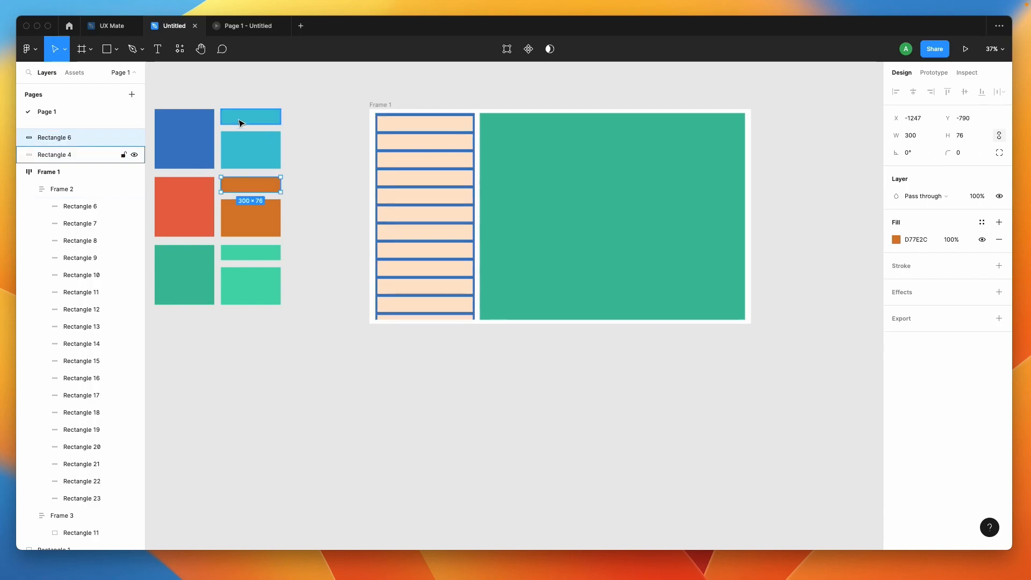
Place copies of the small orange and light blue rectangles at the top of Frame 2 and wrap both in a new frame
drag(241, 186, 406, 121)
drag(239, 120, 427, 137)
shift+click(414, 126)
right_click(412, 125)
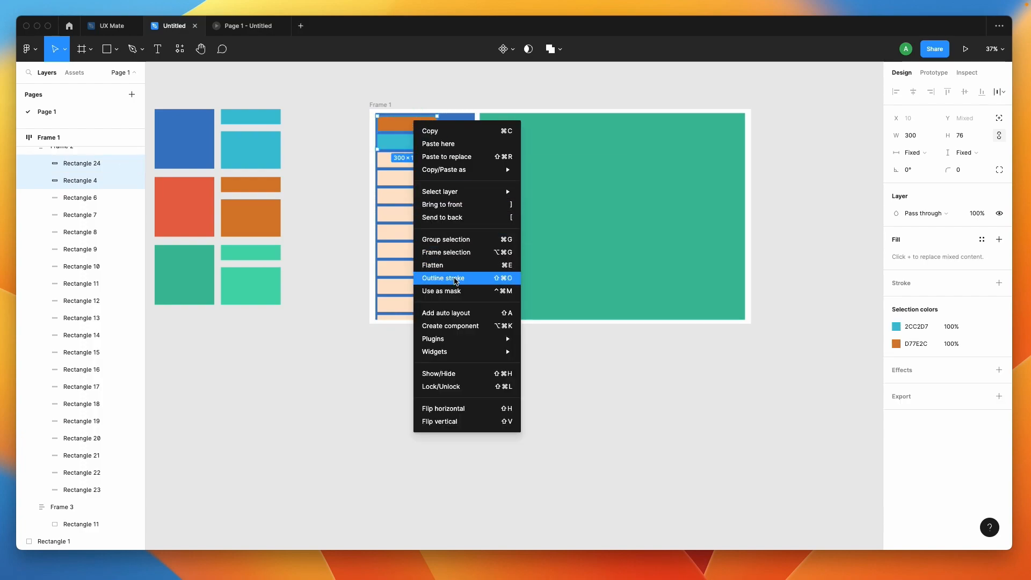
click(461, 253)
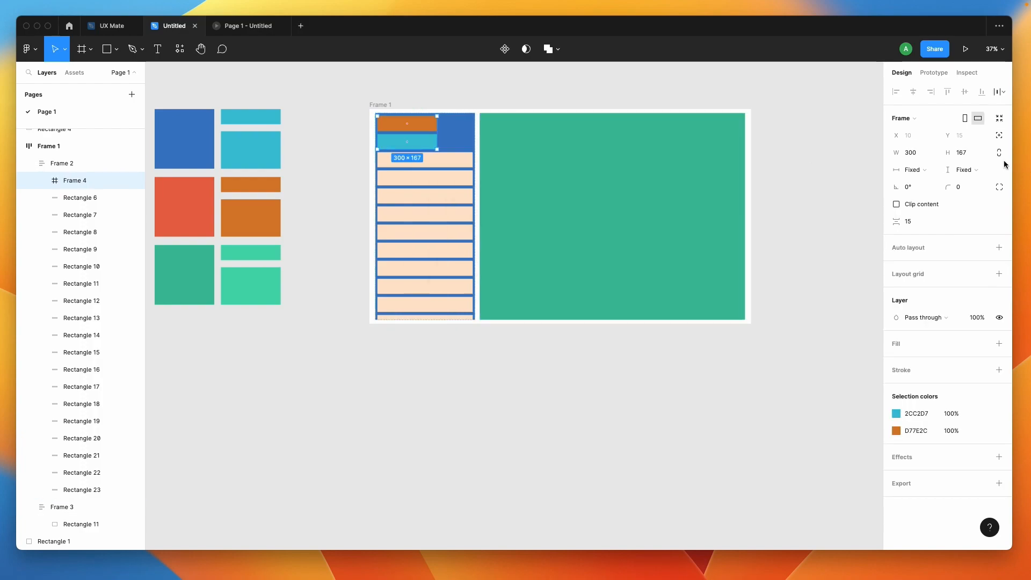
Add horizontal auto layout to the frame holding the orange and light blue rectangles and set its width to Fill container
click(999, 248)
click(908, 251)
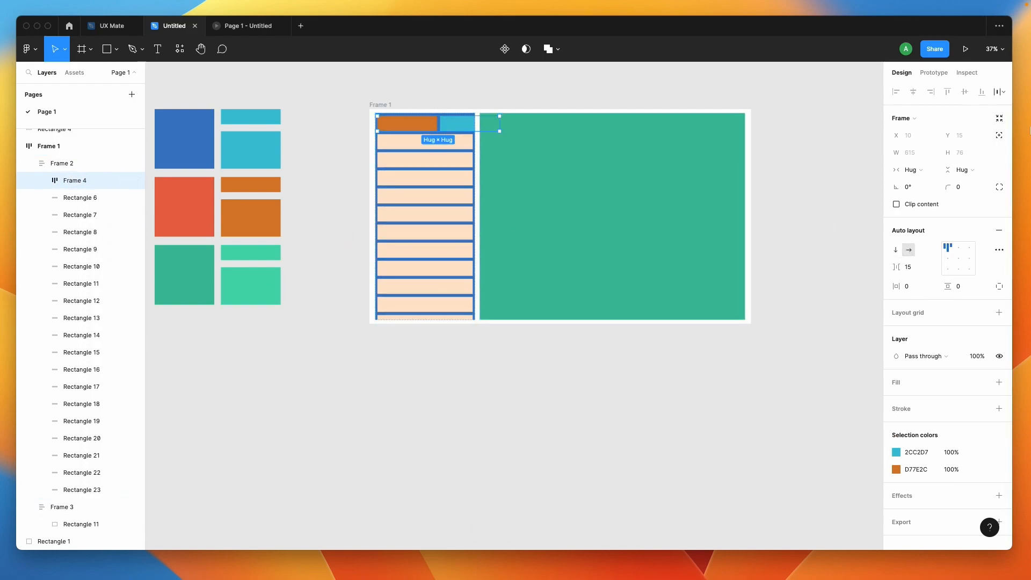
click(919, 170)
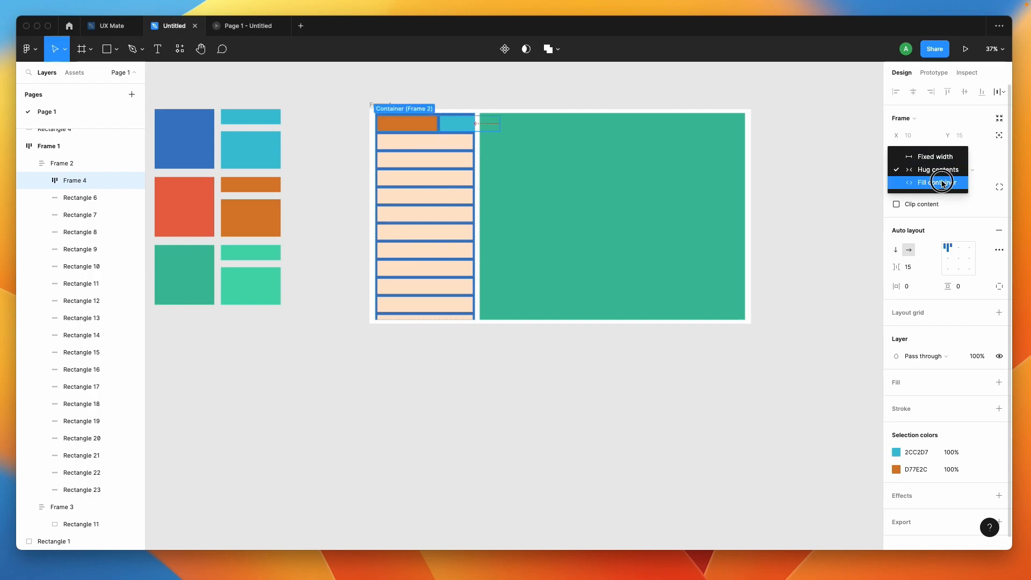
click(936, 183)
Try a width of 280 on the light blue rectangle in Frame 4 and undo it
click(424, 126)
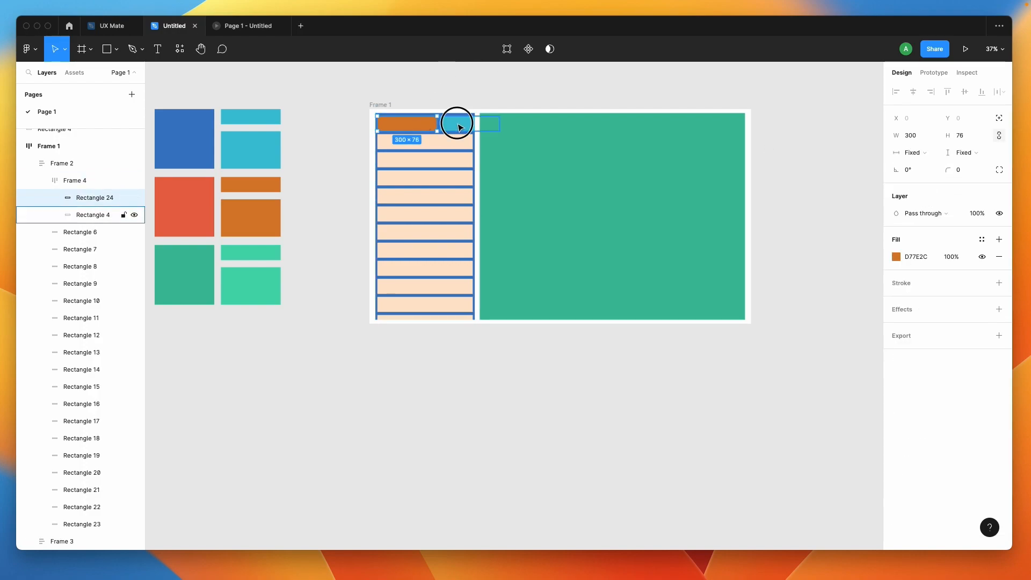
click(460, 128)
click(927, 138)
text(280)
key(Return)
key(super+z)
key(super+z)
click(972, 137)
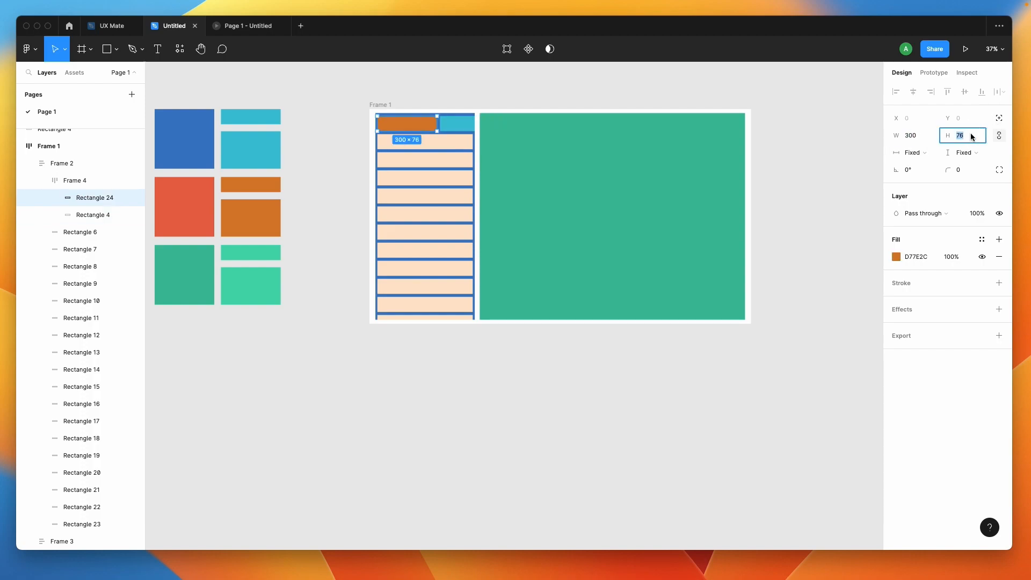
Reduce the width of the light blue rectangle in Frame 4 to 140 so that it fits inside Frame 2
scroll(430, 126, up, 3)
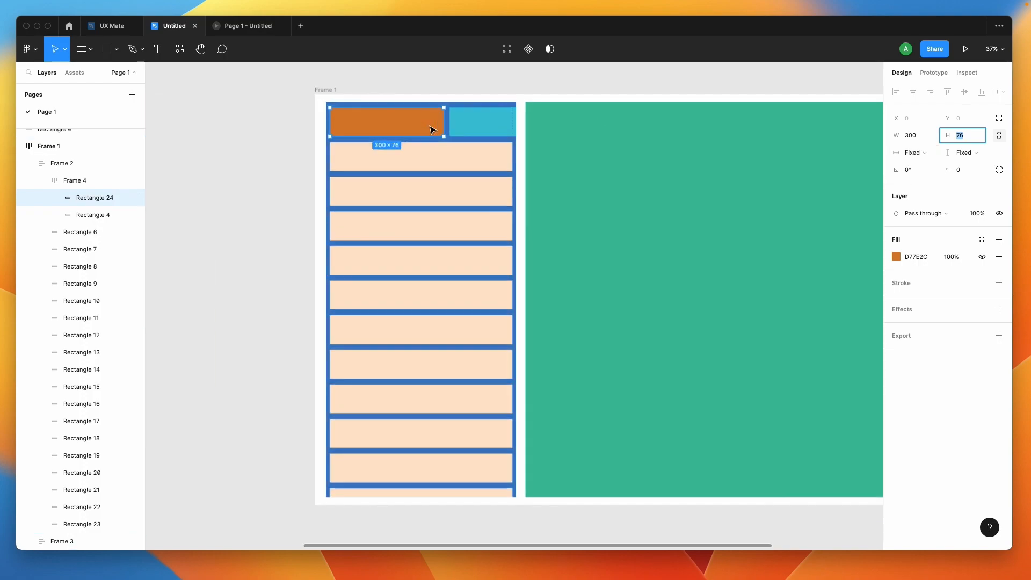
click(475, 124)
click(916, 135)
text(250)
key(Return)
key(shift+Down)
key(shift+Down)
key(shift+Down)
key(shift+Down)
key(shift+Down)
key(shift+Down)
key(shift+Down)
key(shift+Down)
key(shift+Down)
key(shift+Down)
key(shift+Down)
key(shift+Down)
key(shift+Up)
Unlock the proportions of the light blue rectangle in Frame 4 and set its height to 35
click(1002, 136)
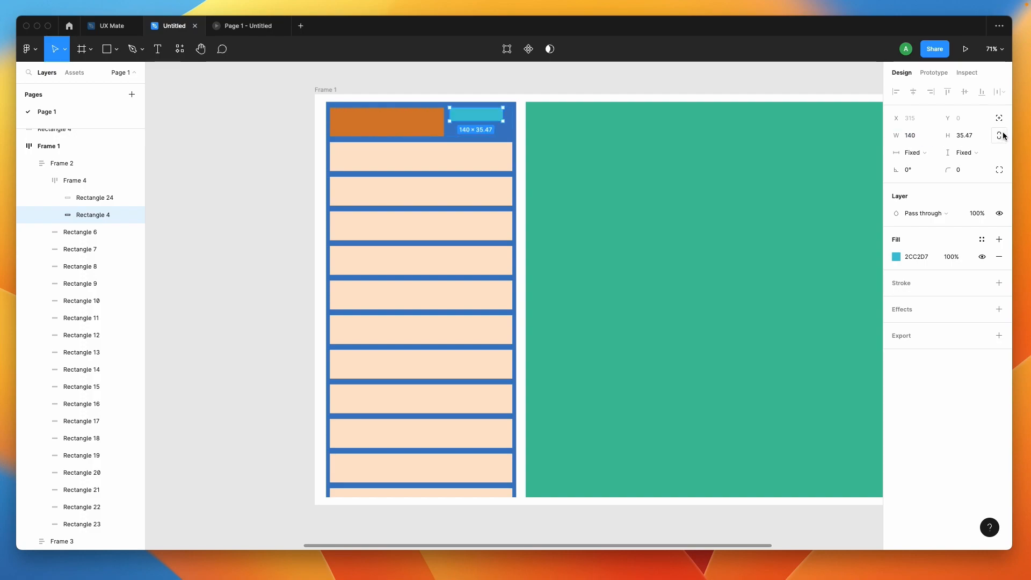
click(979, 136)
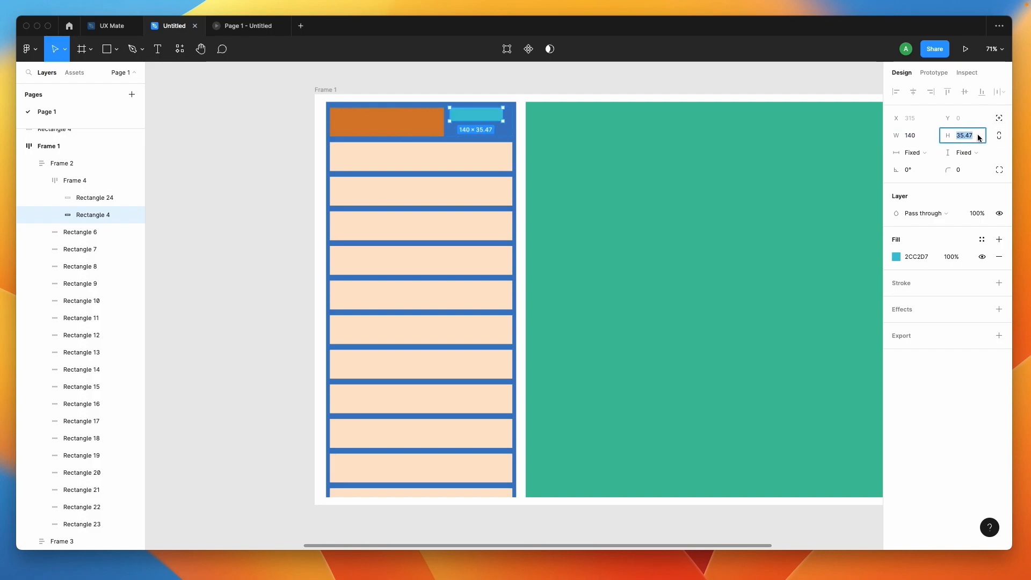
text(35)
key(Return)
Set the vertical resizing of the light blue rectangle in Frame 4 to Fill container
click(963, 153)
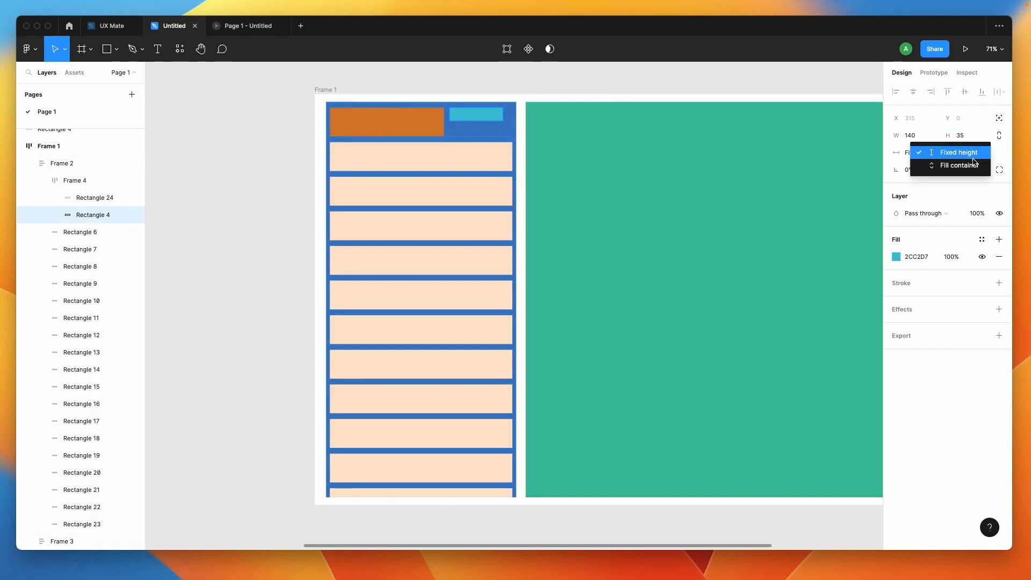
click(972, 163)
click(274, 161)
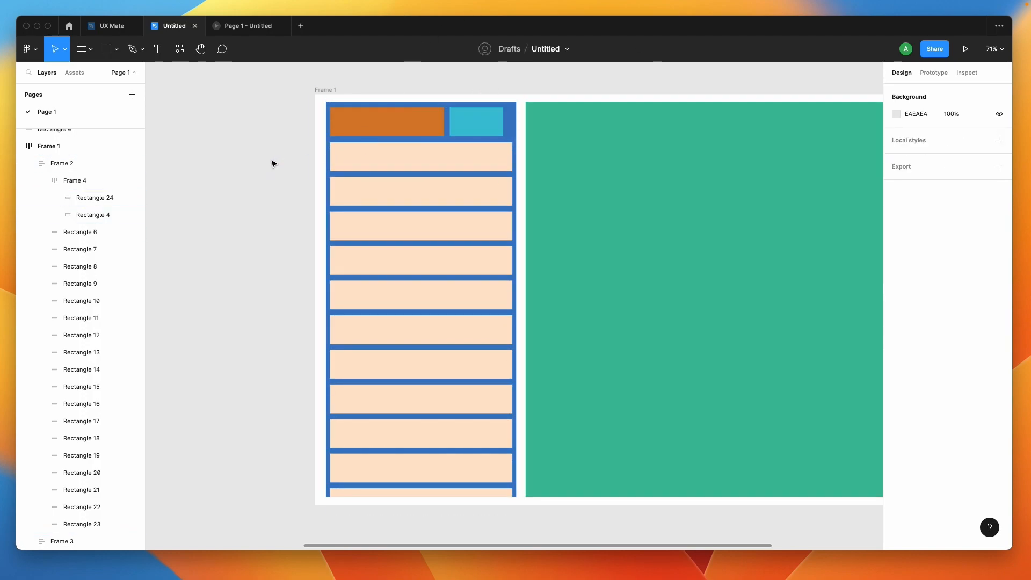
click(513, 122)
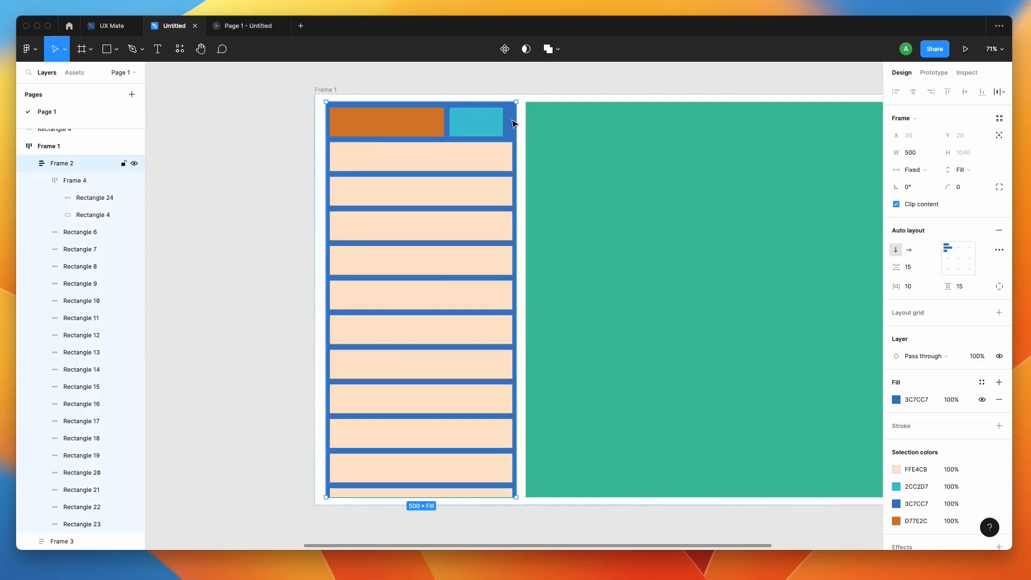
Set the horizontal resizing of the orange rectangle in Frame 4 to Fill container
click(417, 131)
click(914, 156)
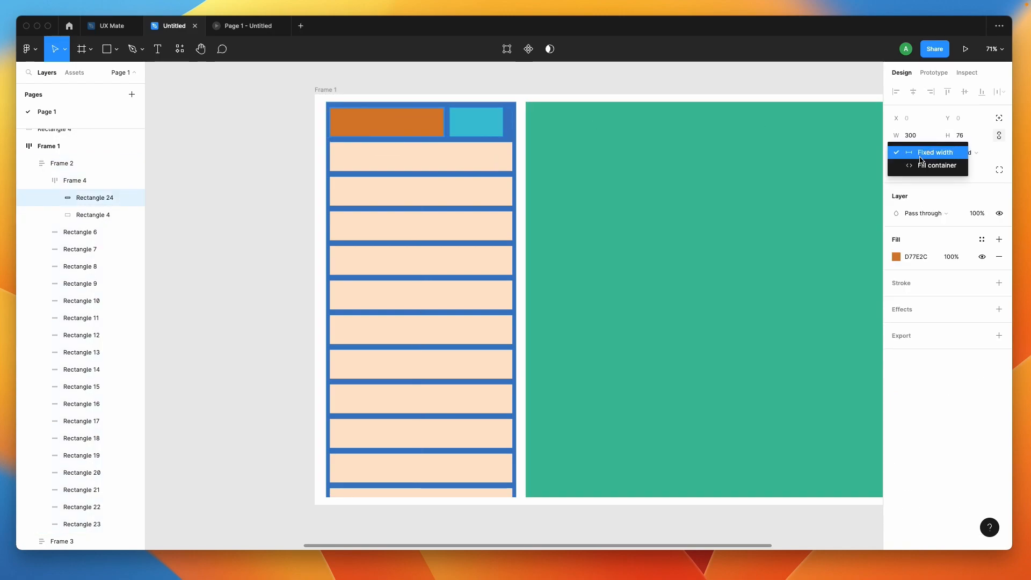
click(934, 166)
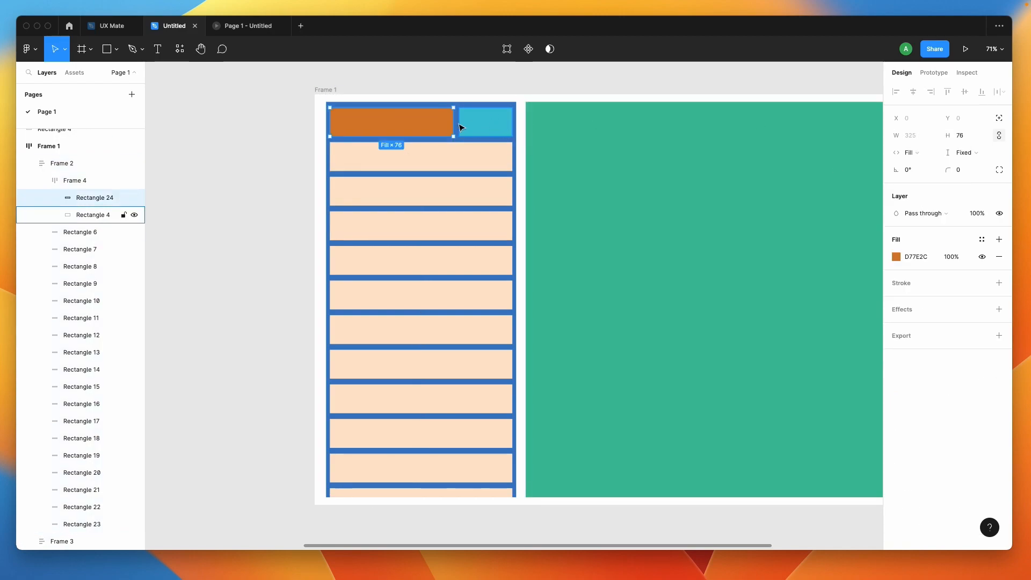
click(244, 202)
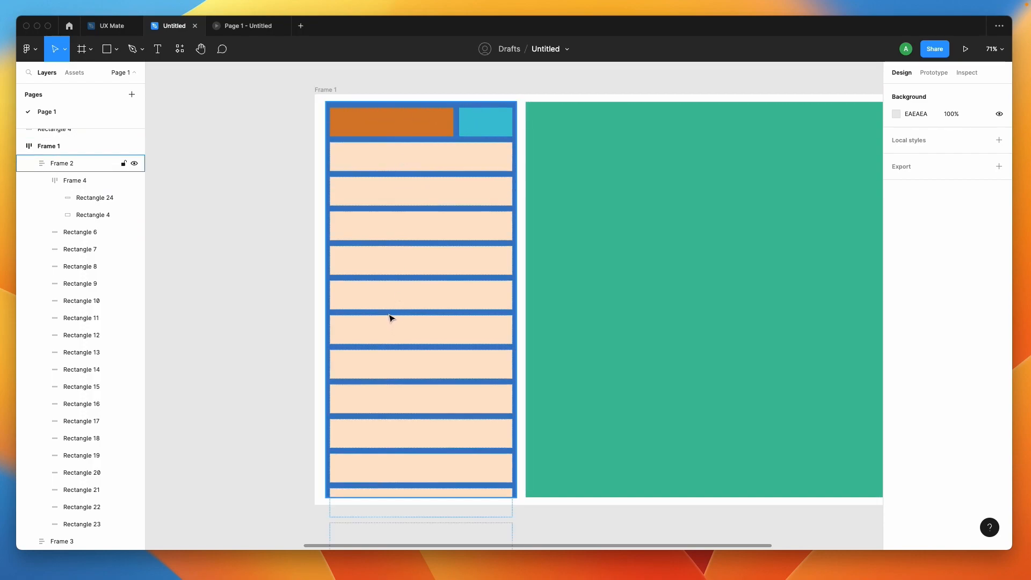
Preview the prototype's left column by scrolling it down and up, and return to the design file
click(247, 31)
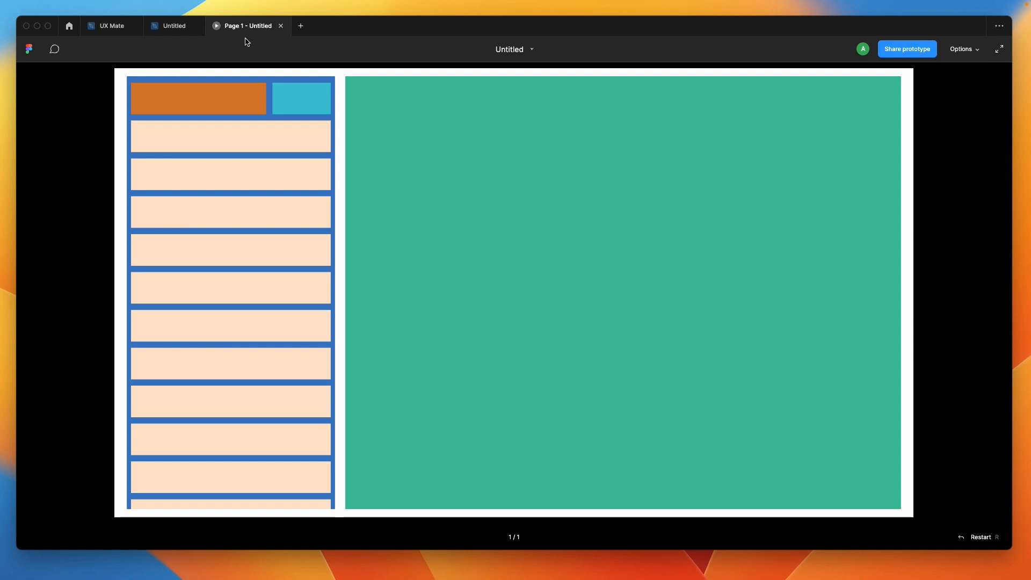
scroll(249, 330, down, 3)
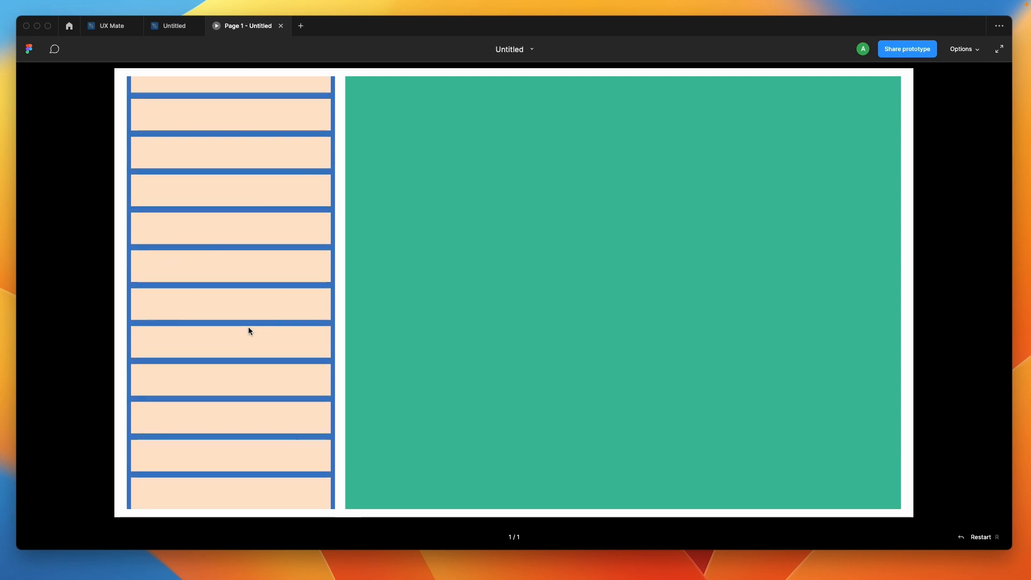
scroll(248, 331, up, 3)
scroll(208, 260, down, 3)
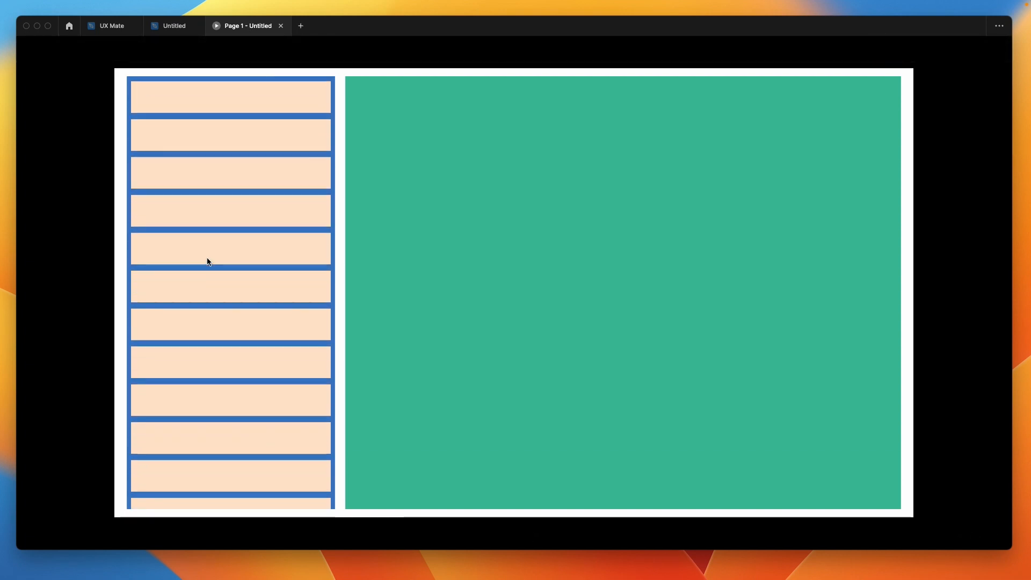
scroll(207, 260, up, 3)
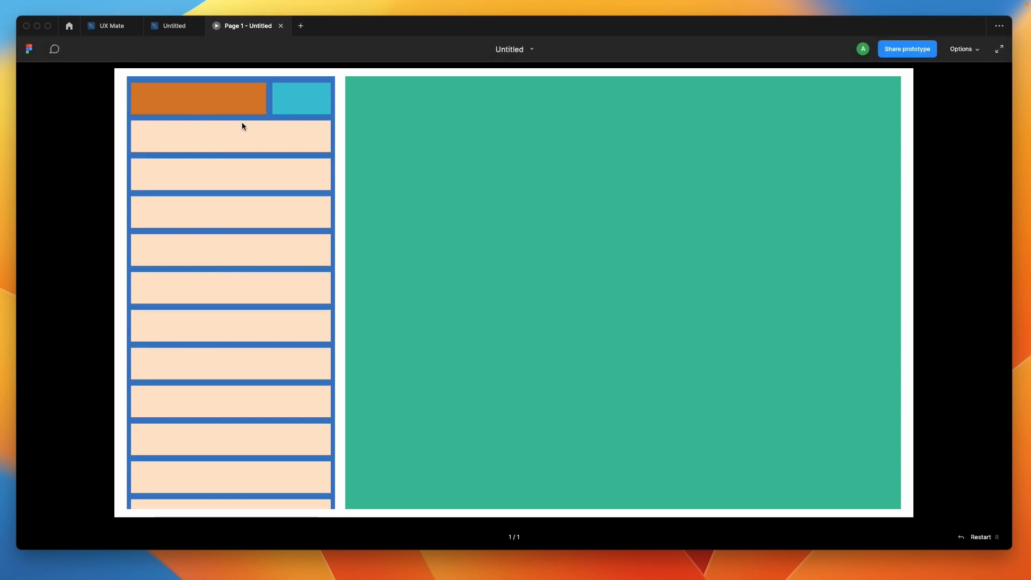
click(169, 27)
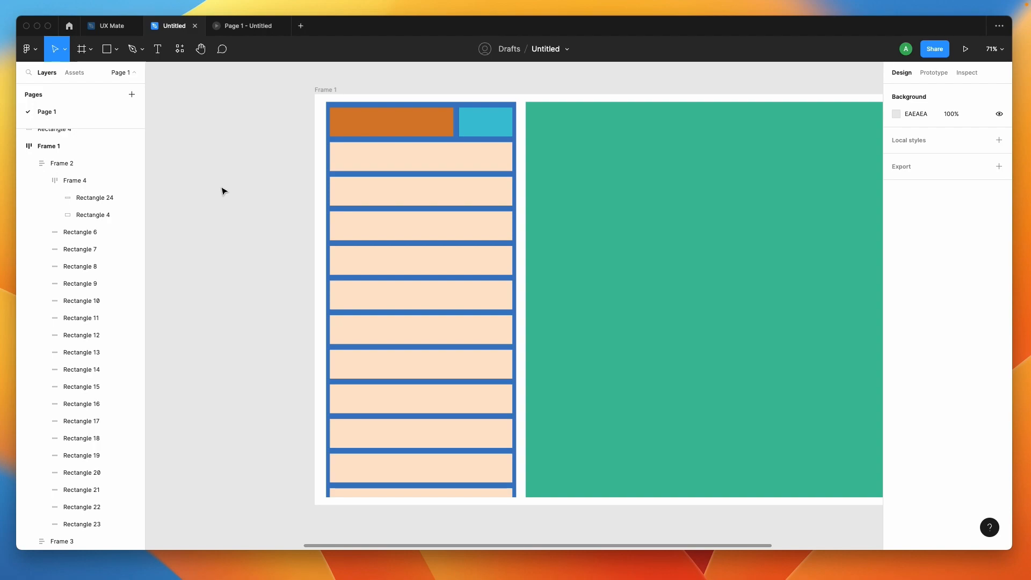
Wrap Rectangle 6 through Rectangle 23 of Frame 2 in a new frame and add auto layout to it
click(42, 181)
click(98, 180)
click(85, 197)
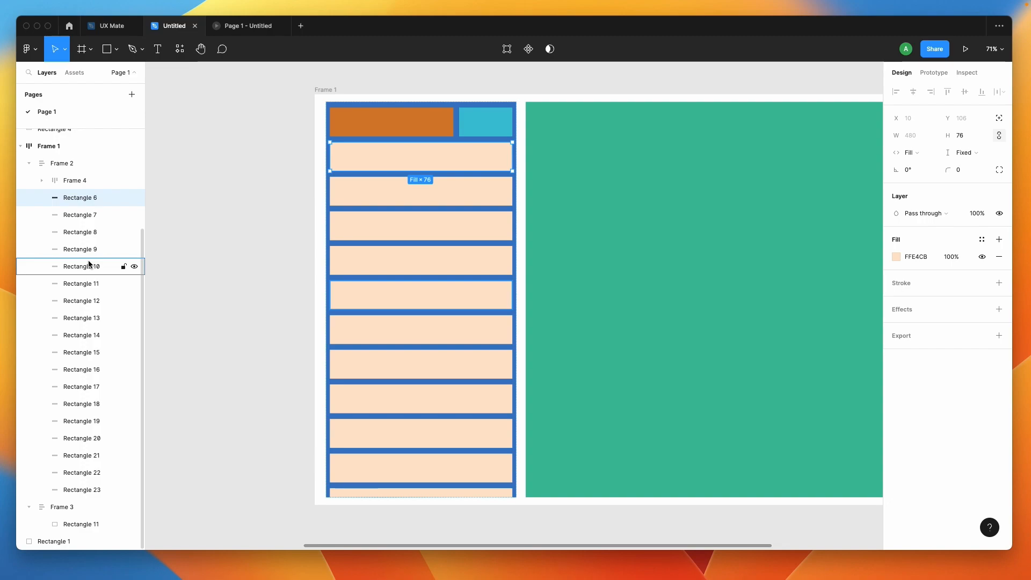
click(73, 181)
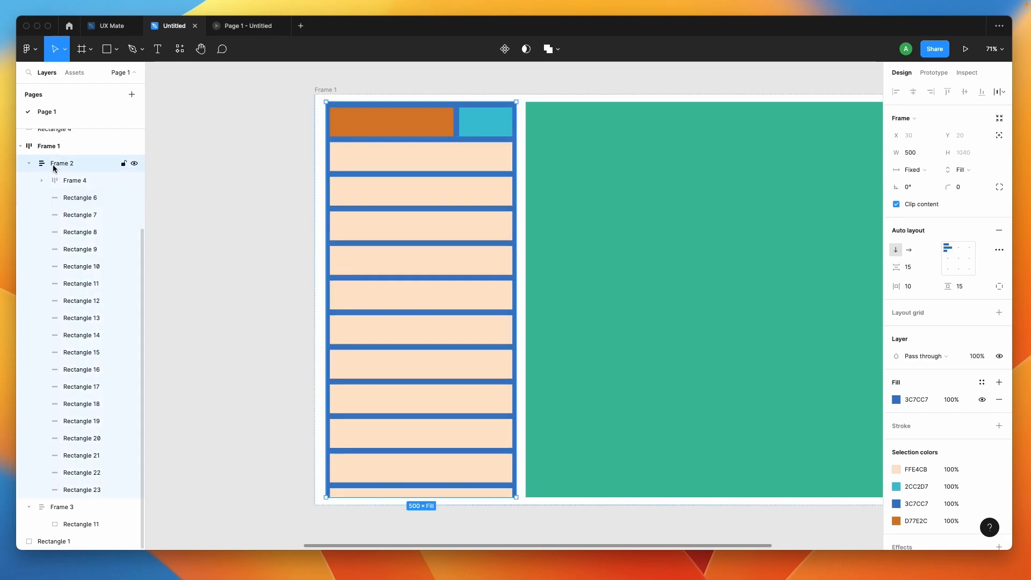
click(77, 198)
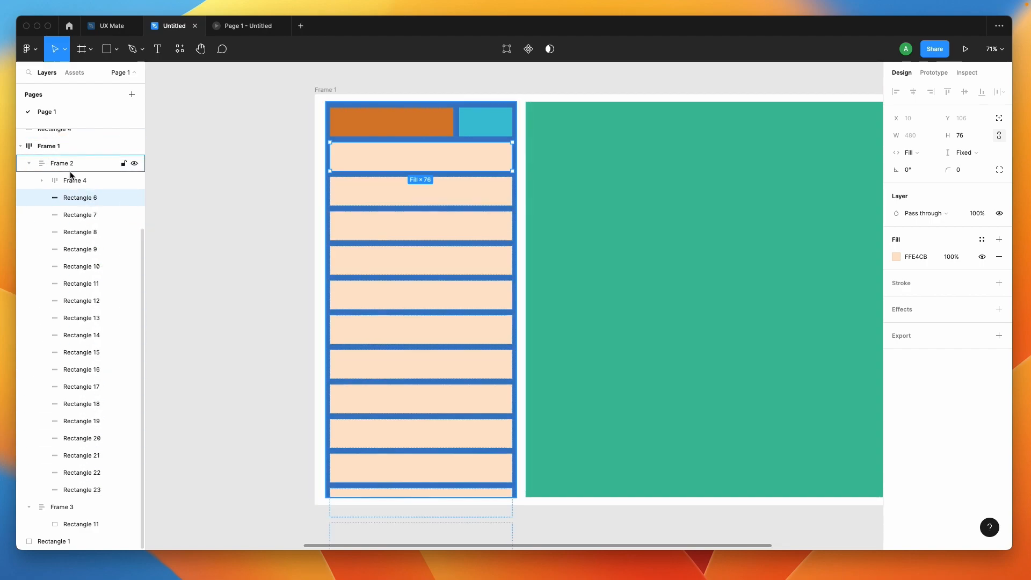
shift+click(85, 489)
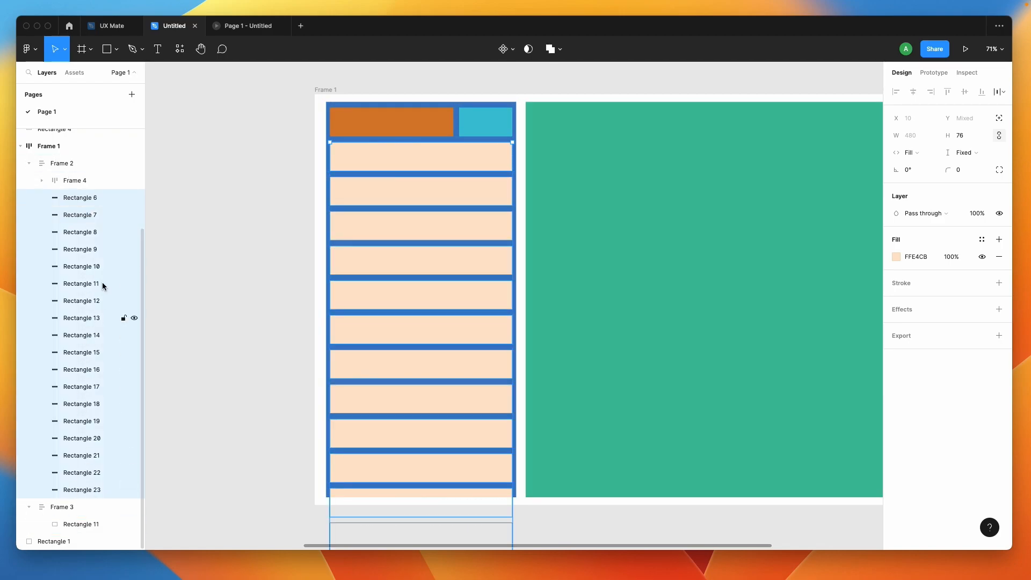
right_click(101, 266)
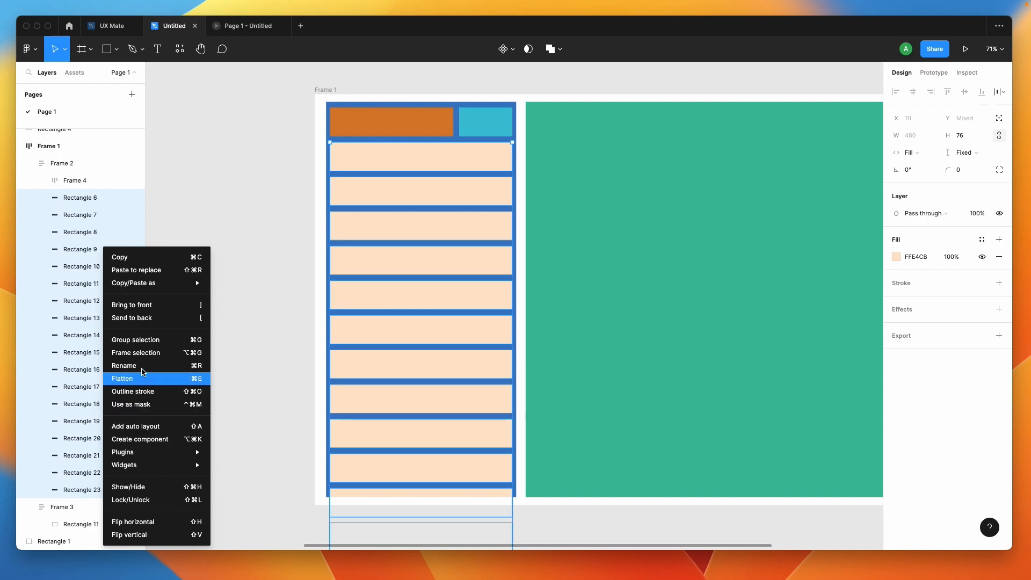
click(136, 353)
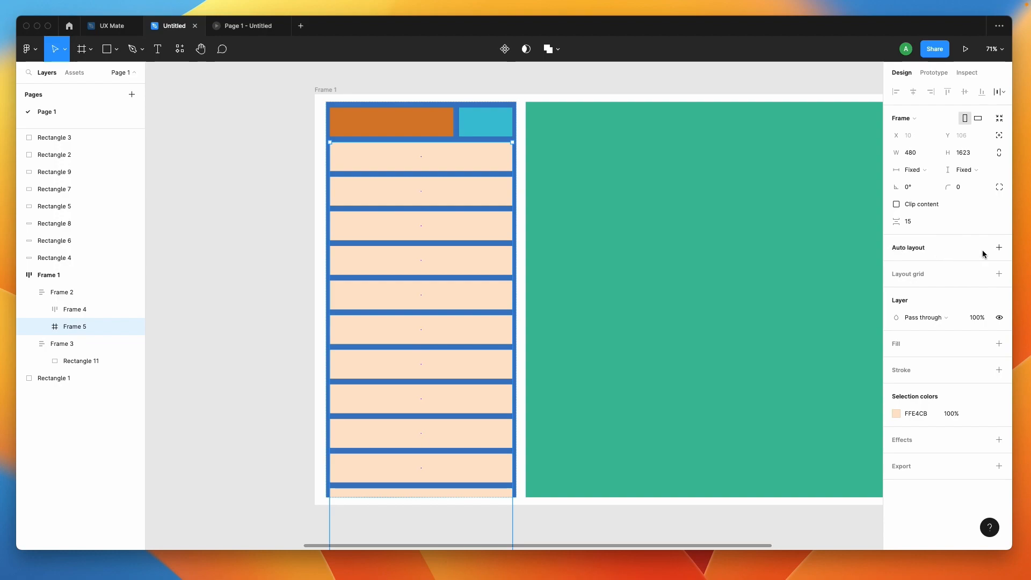
click(999, 248)
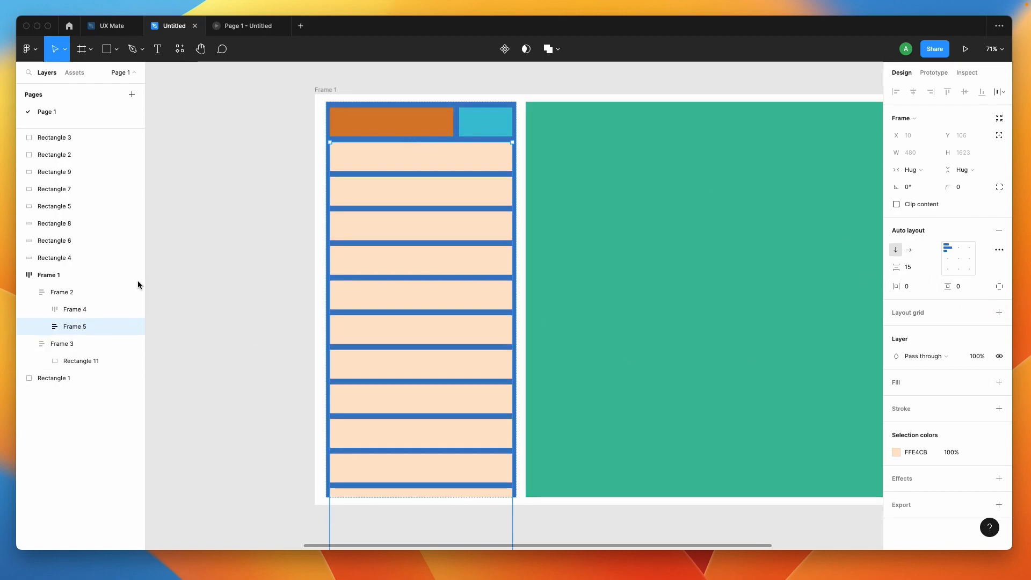
Turn off Clip content on Frame 2 and set its overflow scrolling to No scrolling
click(63, 297)
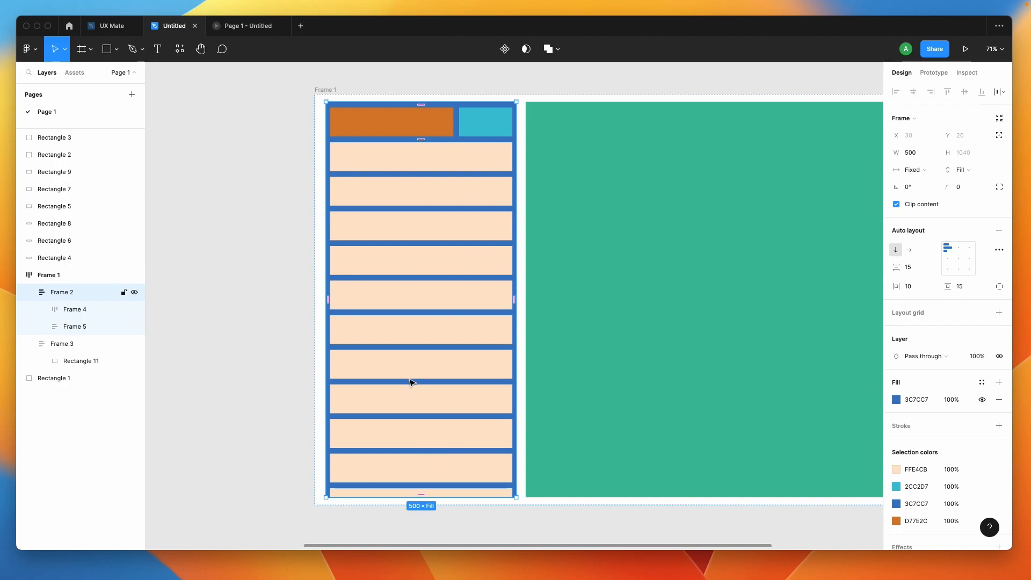
click(75, 327)
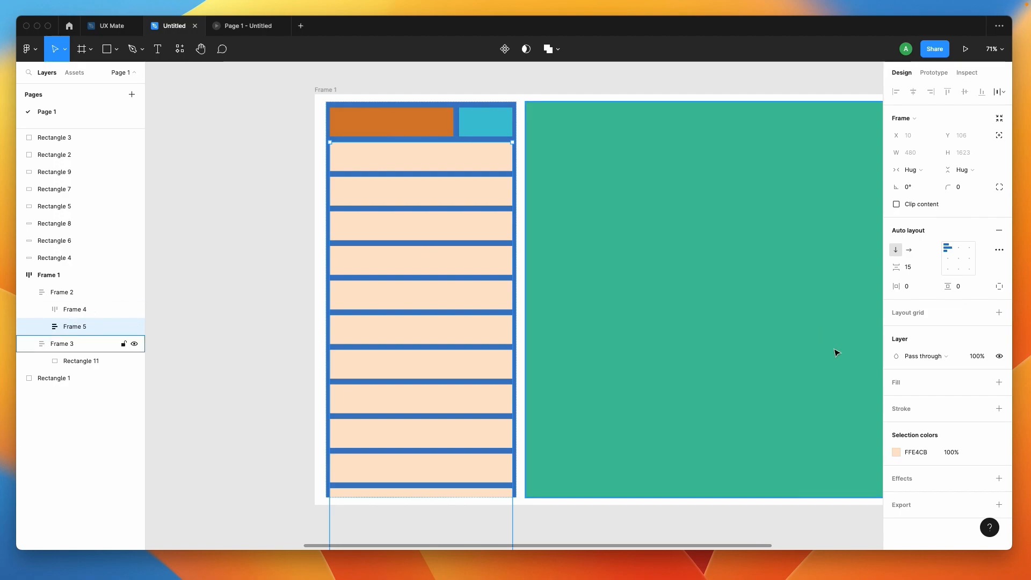
click(110, 293)
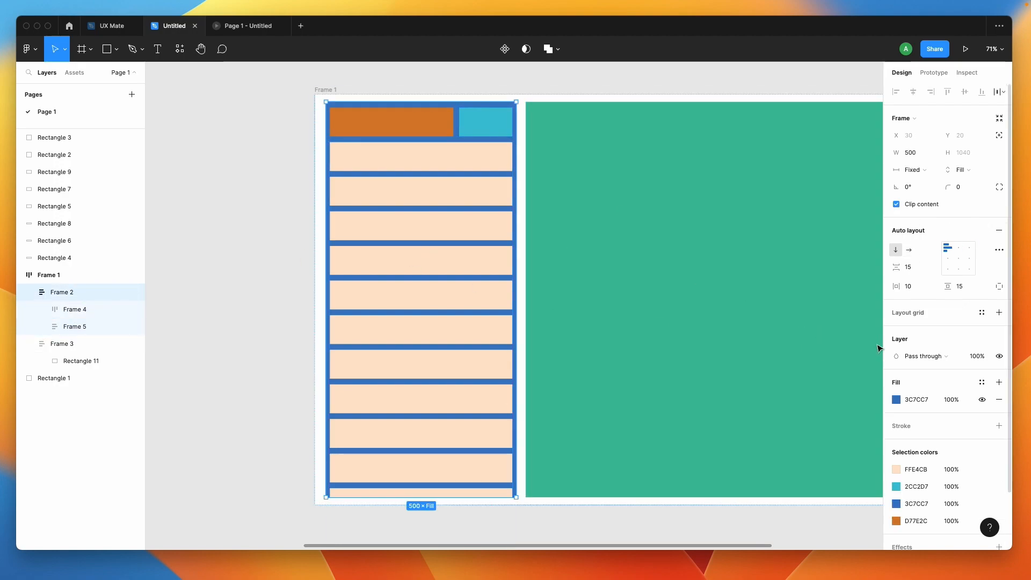
click(895, 204)
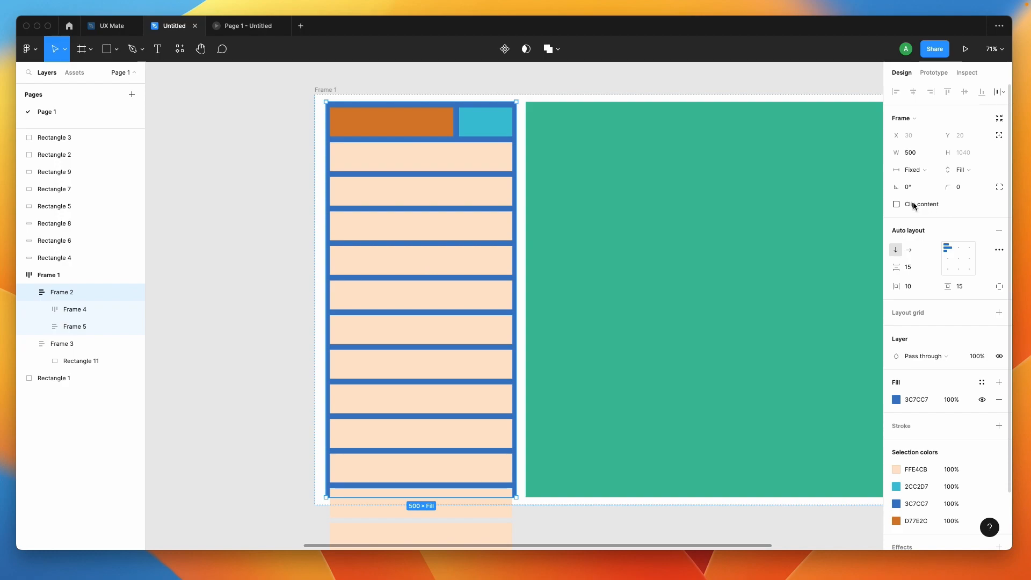
click(934, 72)
click(927, 140)
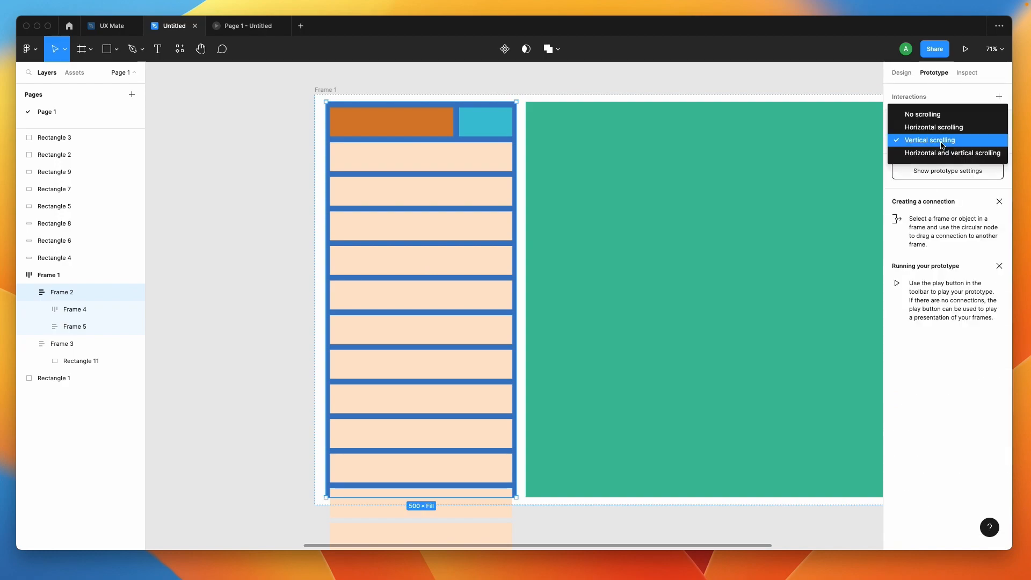
click(922, 114)
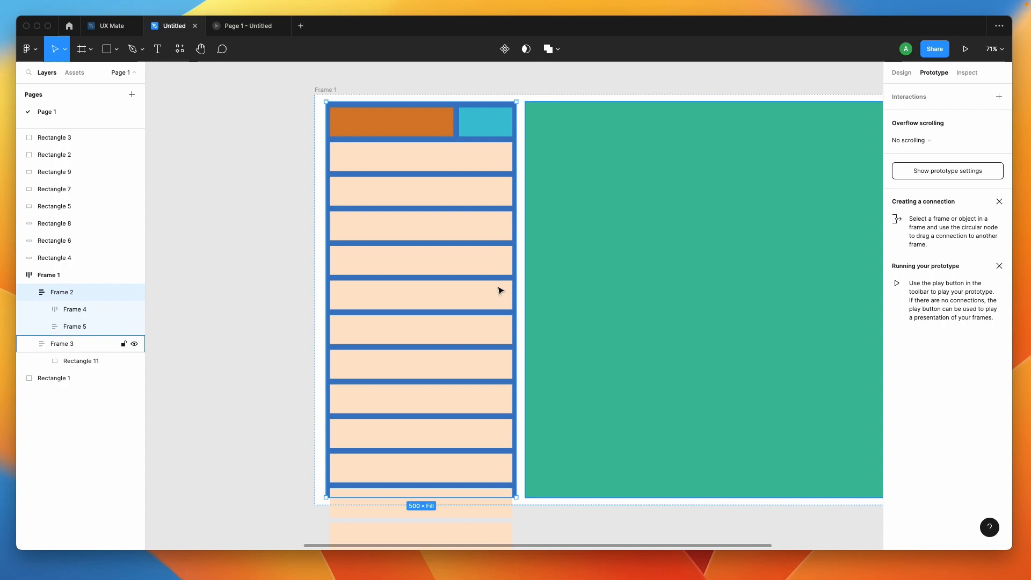
click(264, 358)
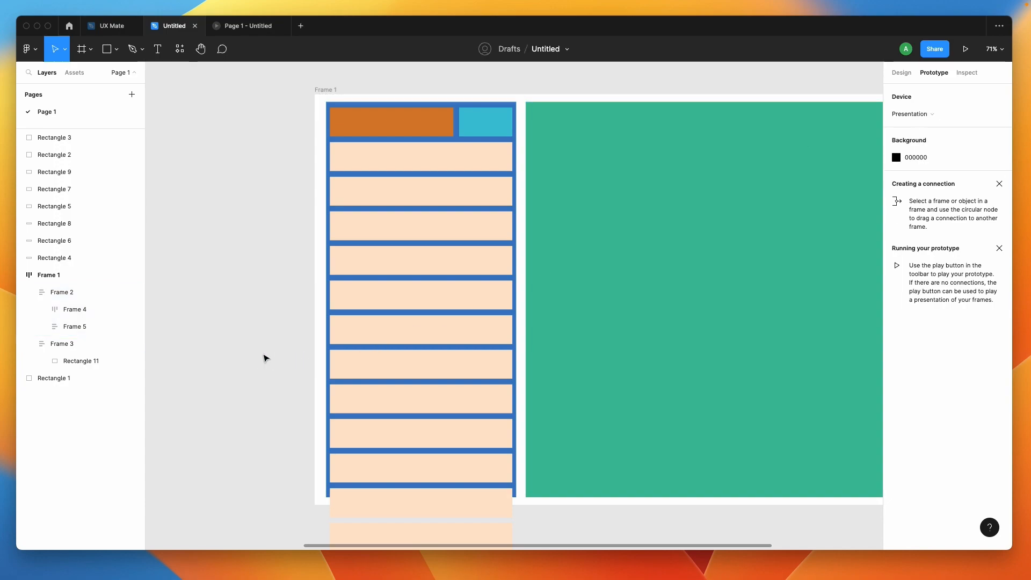
Set the vertical resizing of Frame 5 to Fill container and turn on Clip content for it
click(61, 292)
click(79, 328)
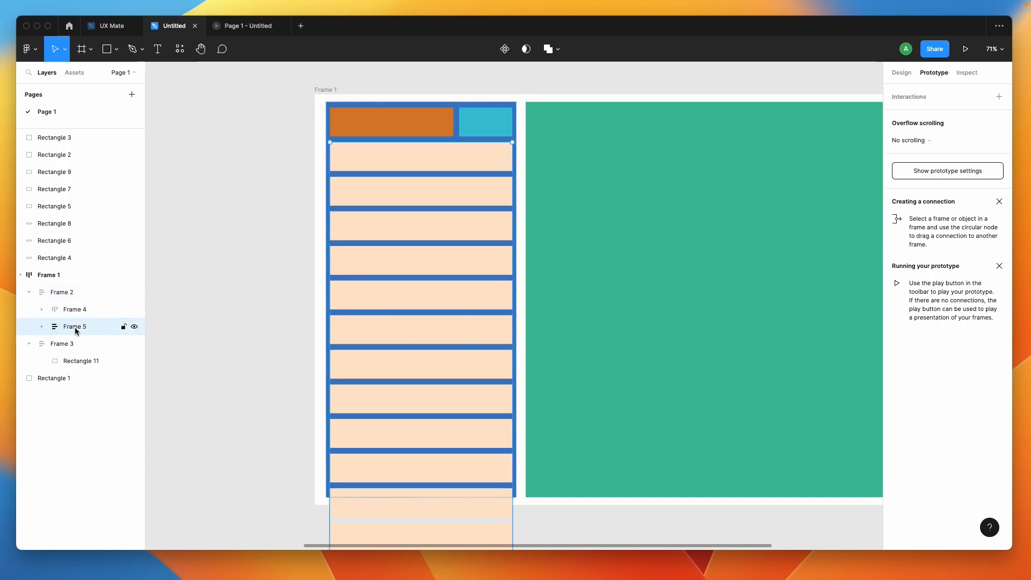
click(900, 73)
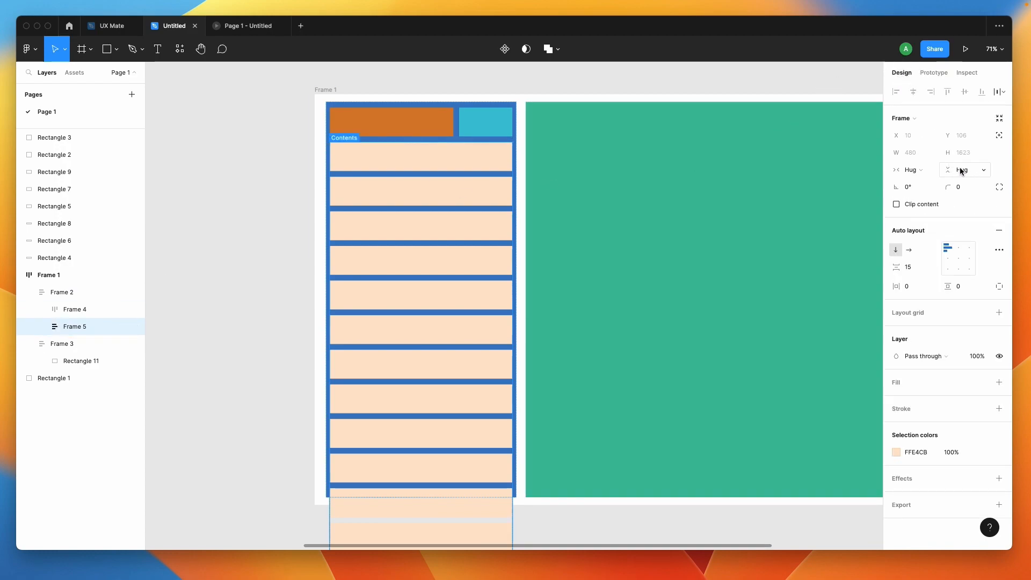
click(982, 171)
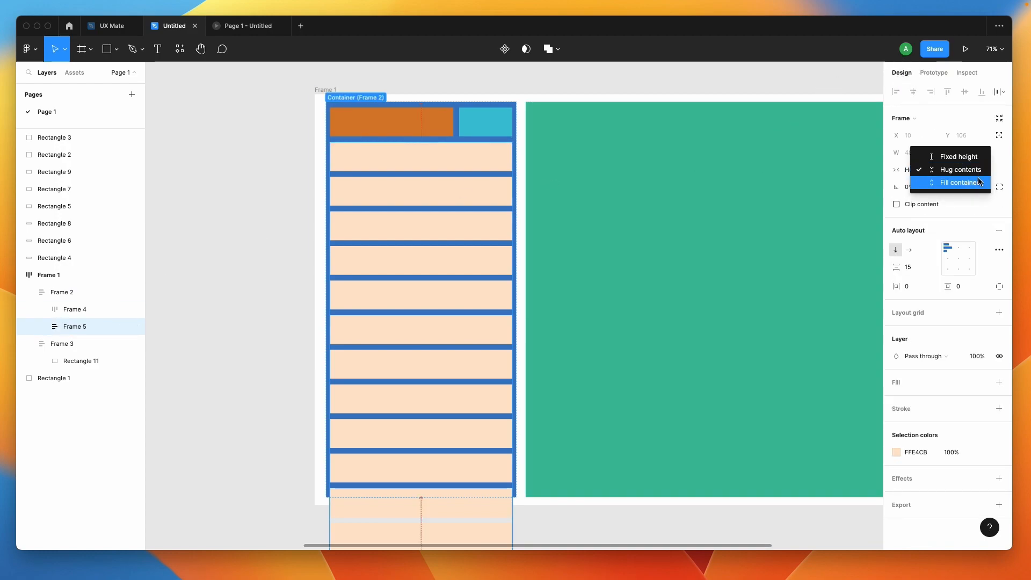
click(978, 184)
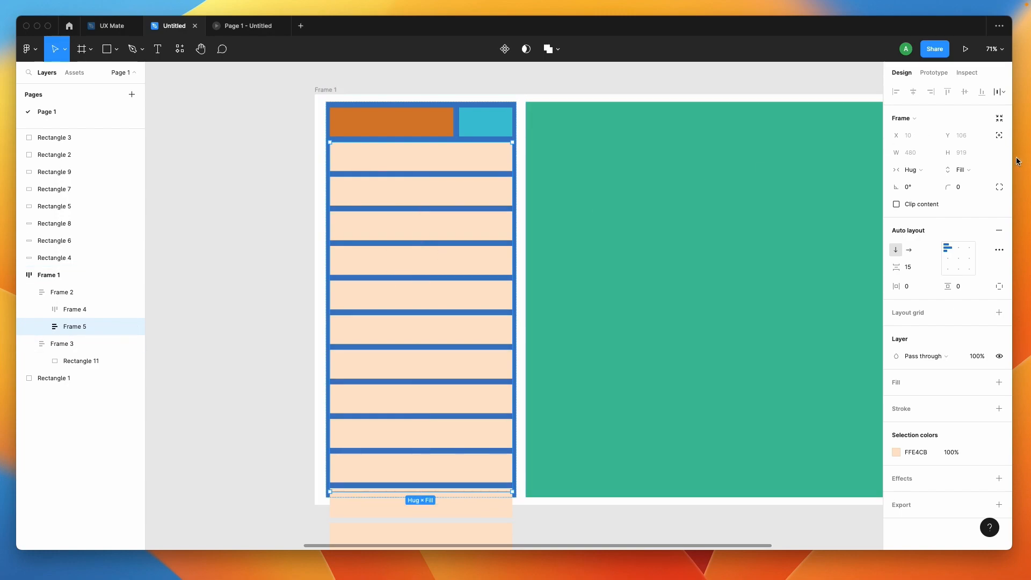
click(930, 206)
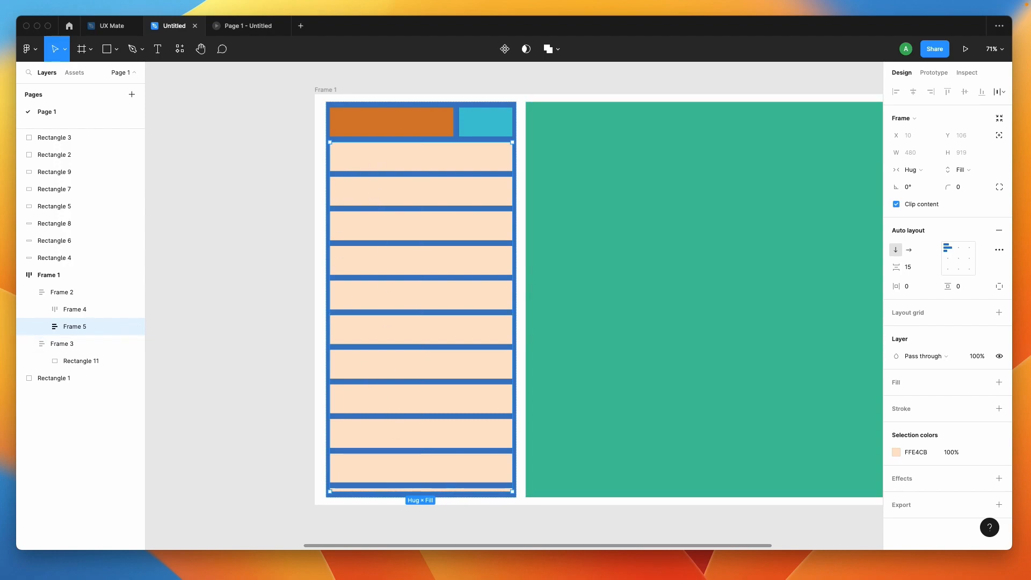
Set the overflow scrolling of Frame 5 to Vertical scrolling
click(66, 295)
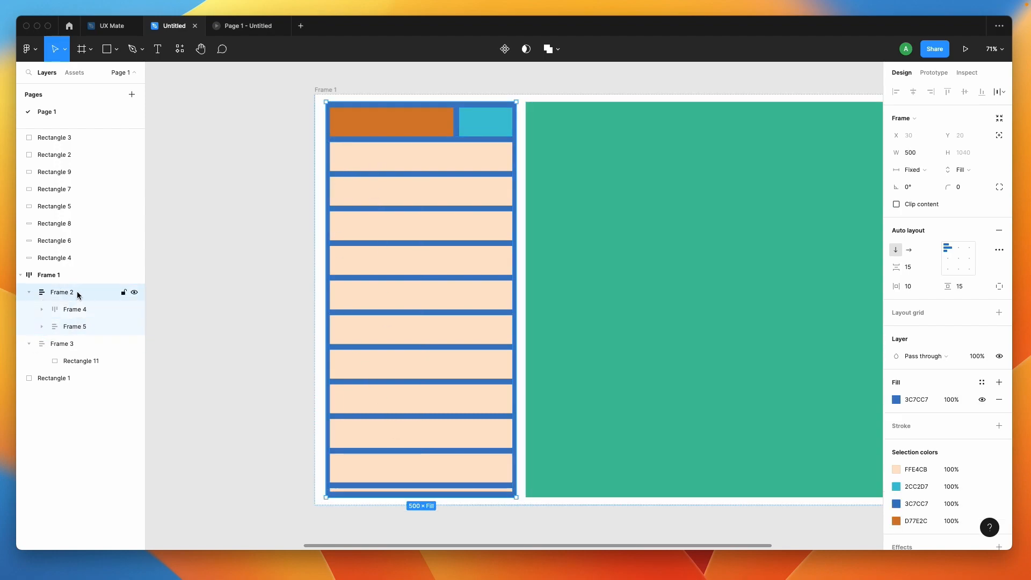
click(73, 325)
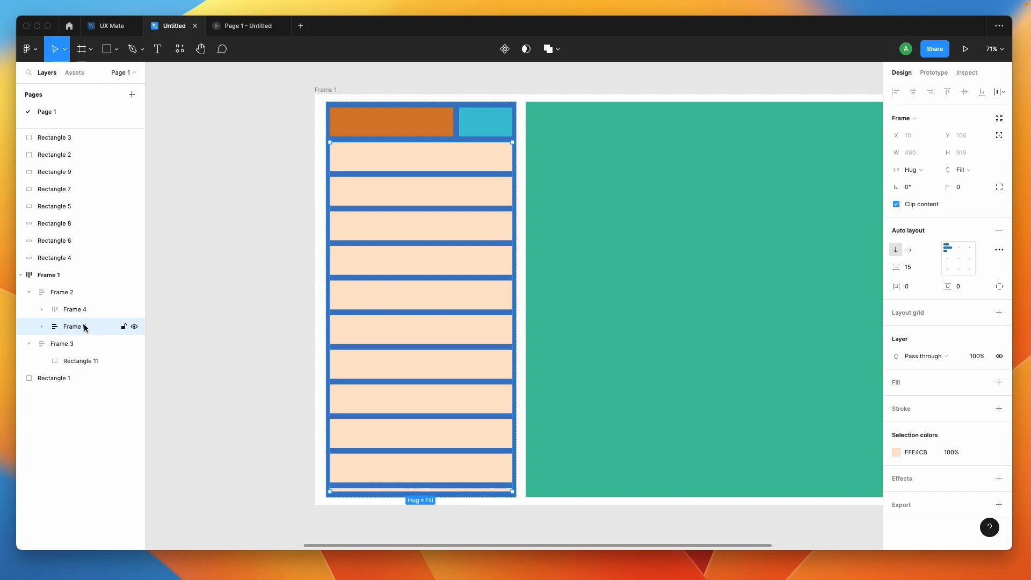
click(934, 72)
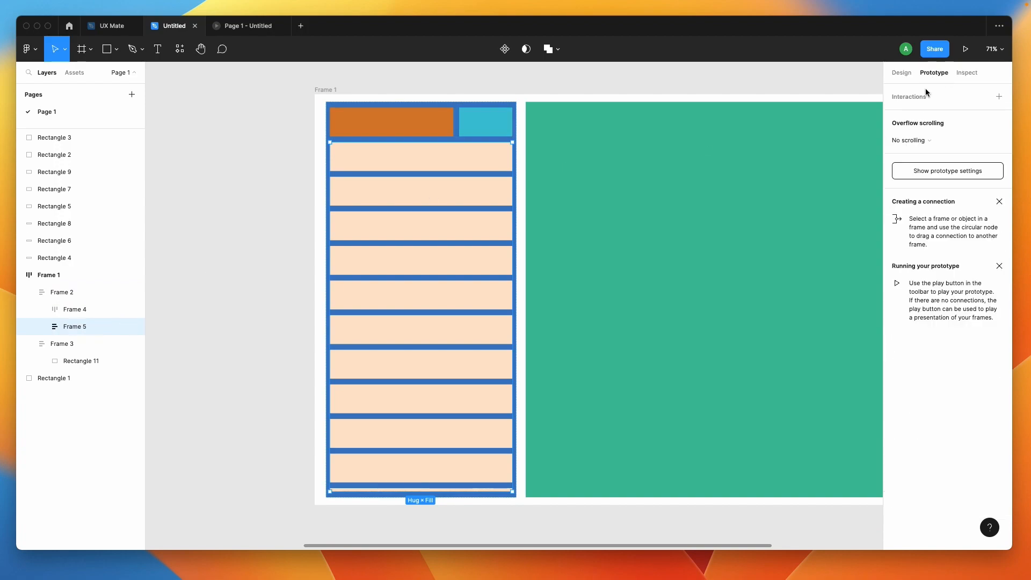
click(916, 140)
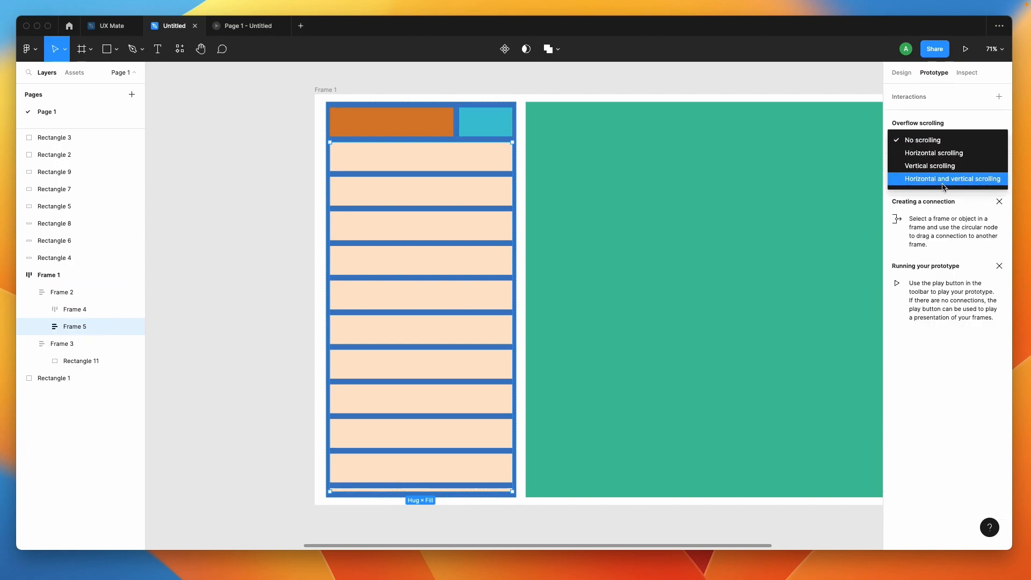
click(938, 167)
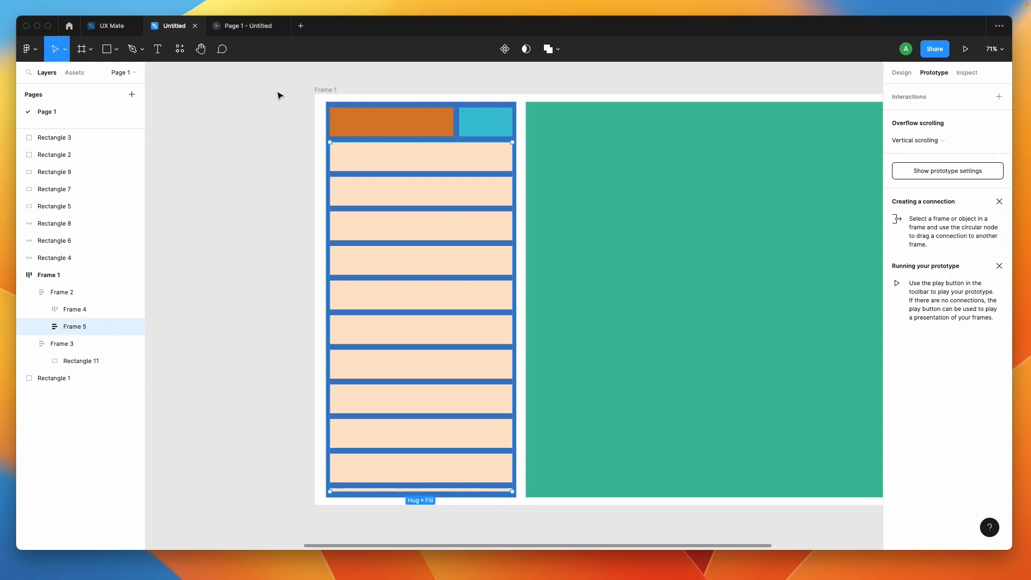
Test the prototype by scrolling the beige rectangle list down and up beneath the orange and light blue header row
click(260, 26)
scroll(232, 350, down, 2)
scroll(232, 349, down, 1)
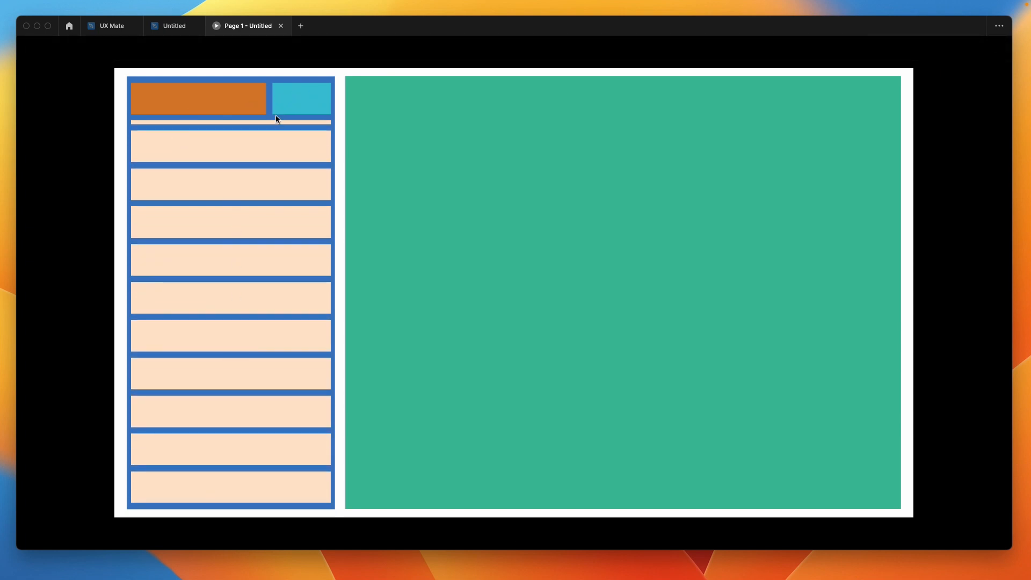
scroll(250, 301, up, 2)
scroll(250, 301, down, 2)
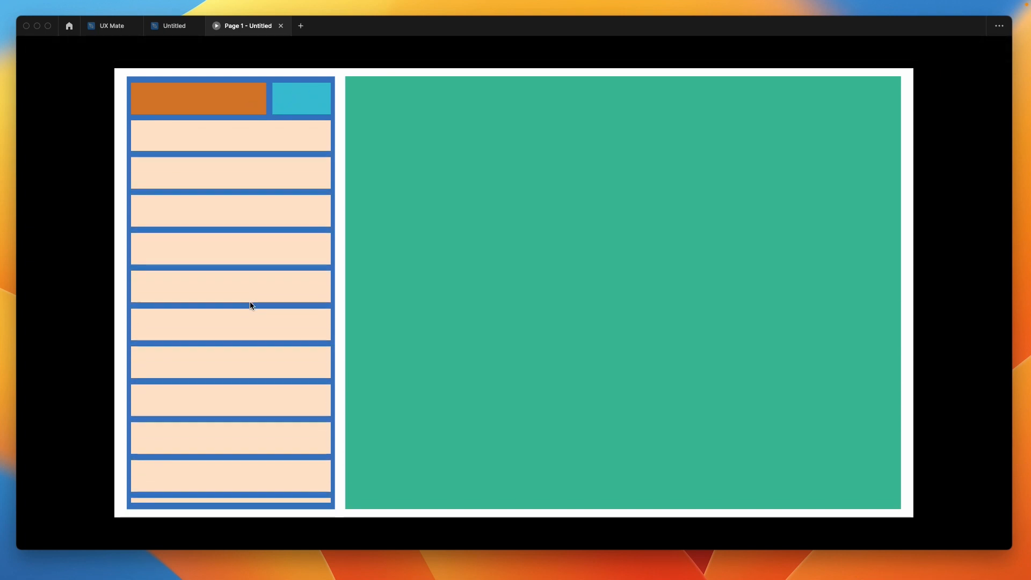
scroll(250, 305, up, 1)
scroll(251, 305, down, 1)
scroll(250, 305, up, 1)
scroll(251, 305, up, 1)
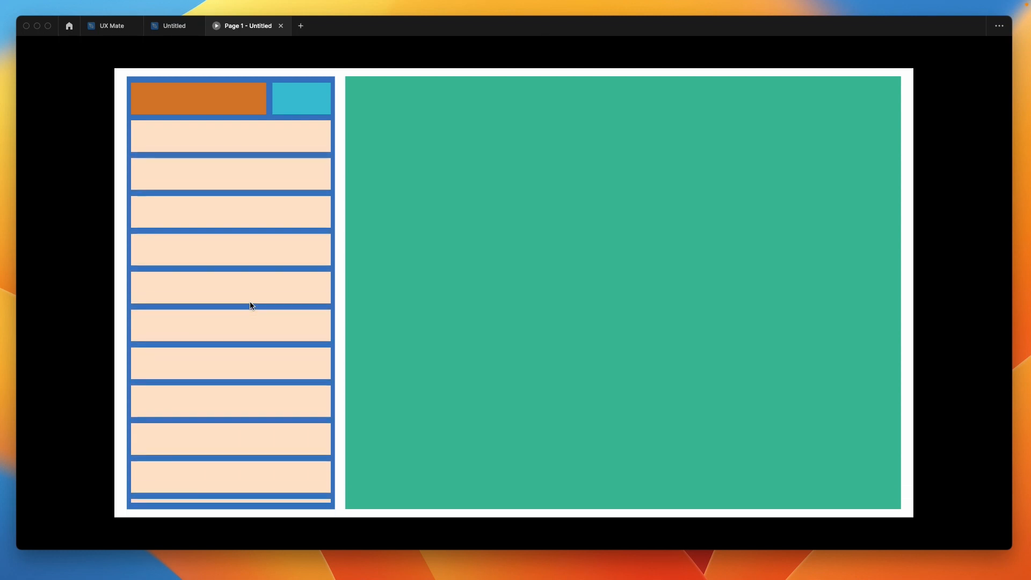
Return from the prototype preview to the Untitled design file and clear the selection of Frame 5
click(171, 26)
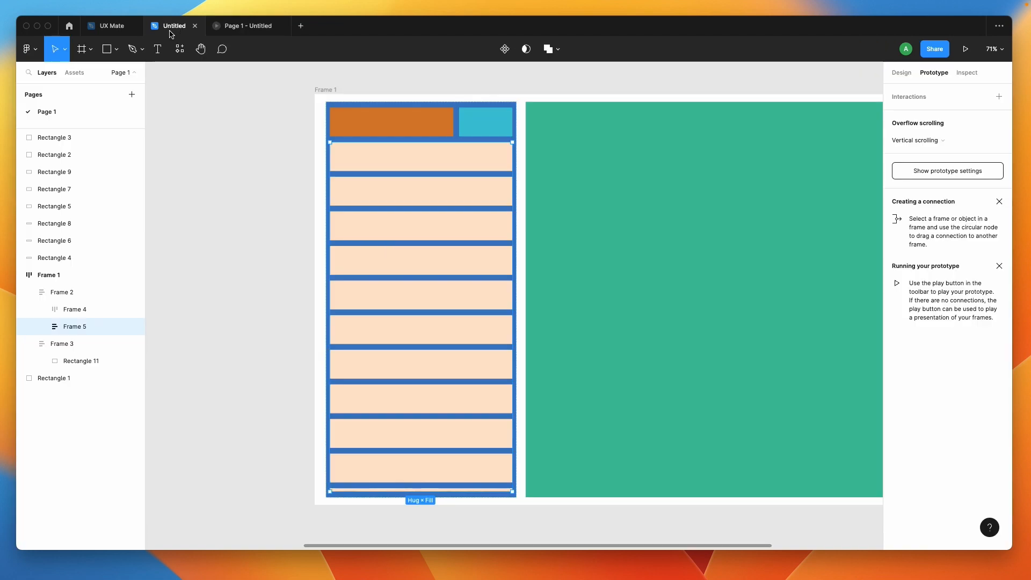
click(214, 247)
scroll(209, 250, down, 1)
scroll(209, 251, right, 2)
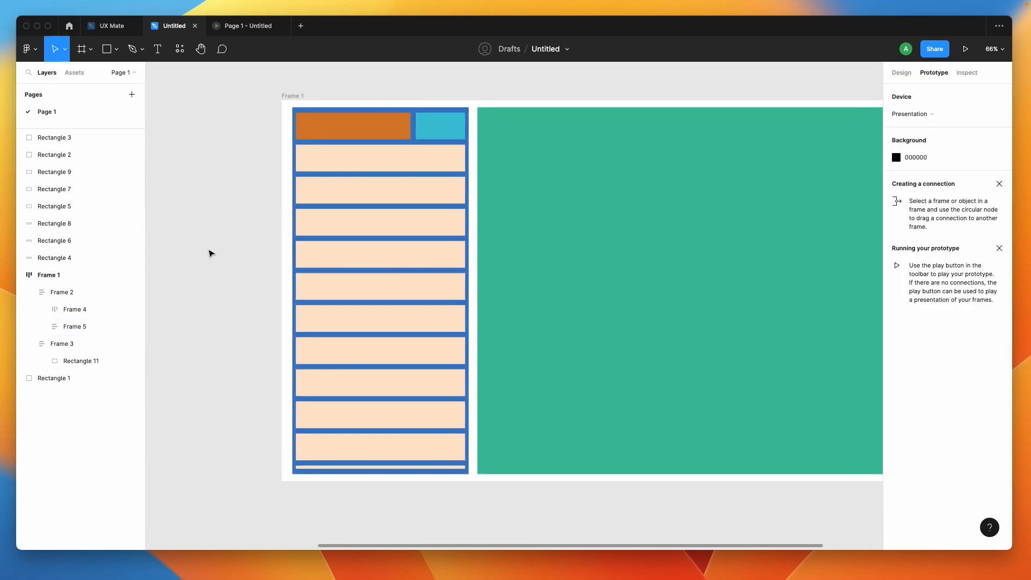
scroll(209, 251, down, 2)
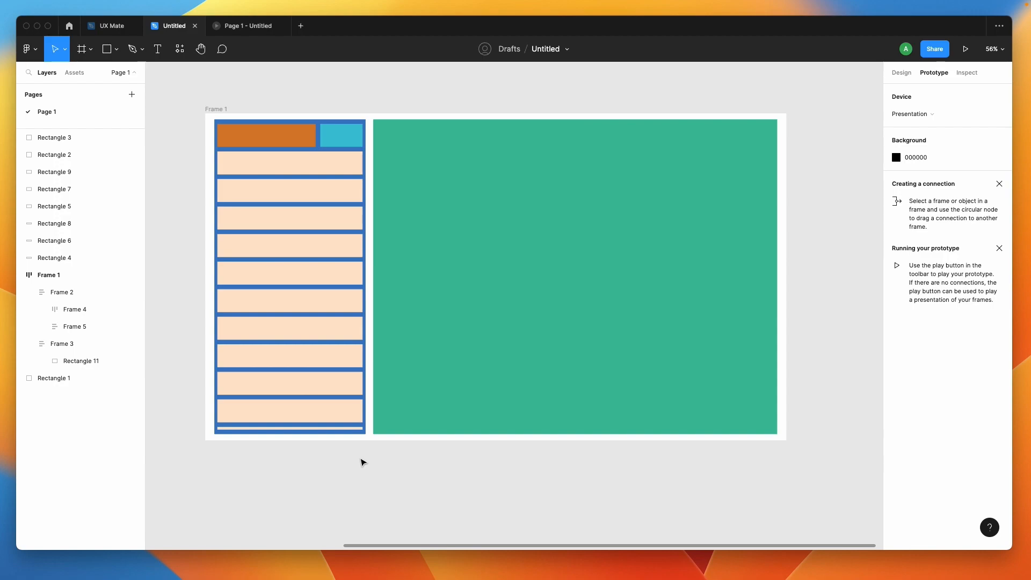
Examine the advanced auto layout settings of Frame 2, including spacing mode, strokes and canvas stacking, and close them
click(265, 348)
click(902, 72)
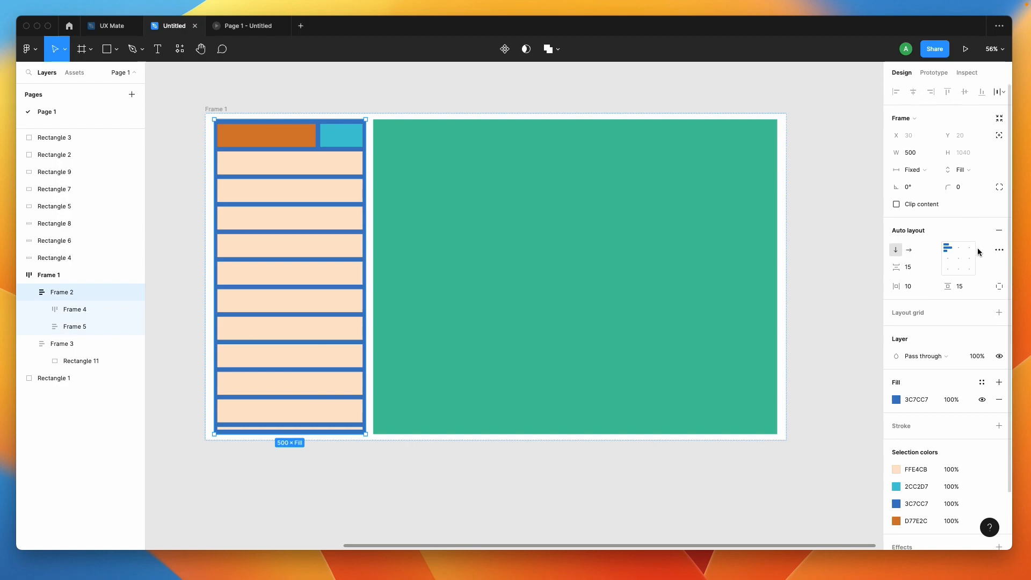
click(1001, 251)
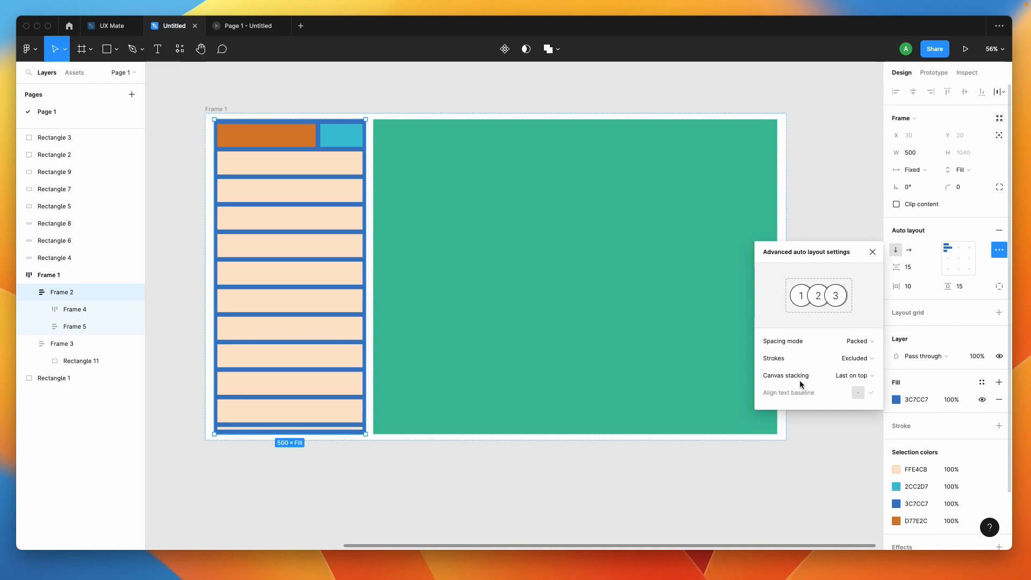
click(816, 195)
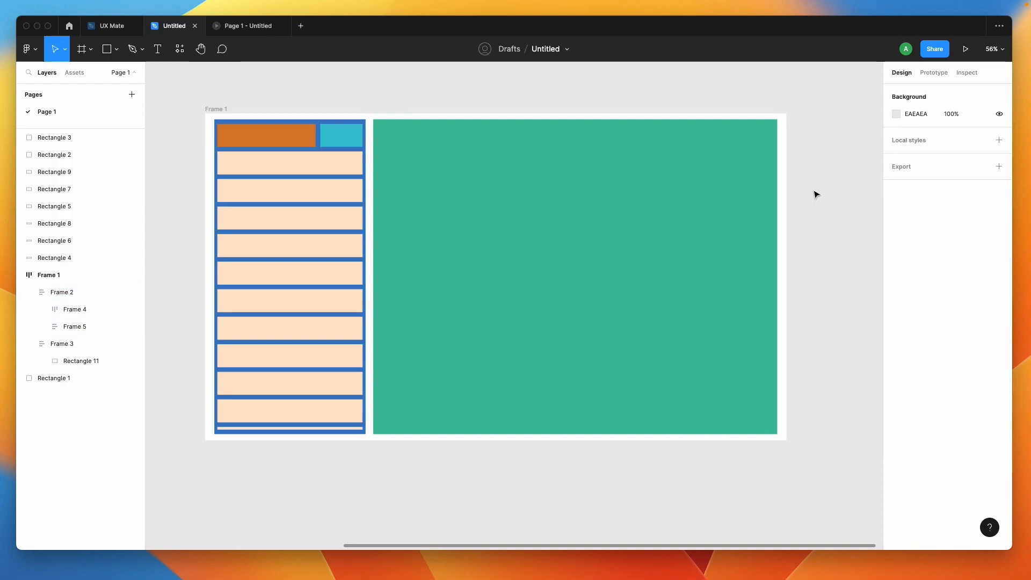